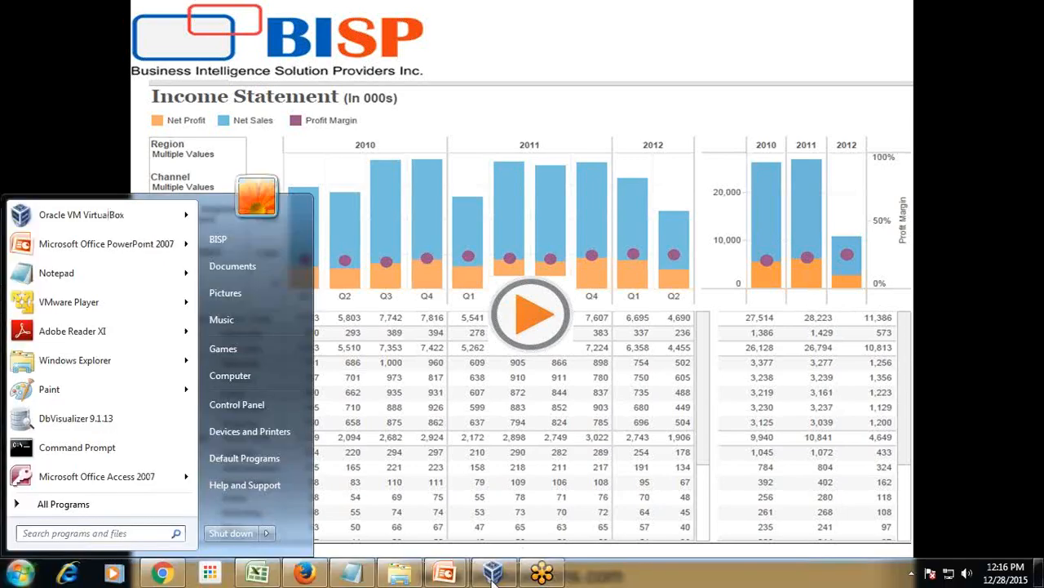
Switch to the virtual machine running Oracle Hyperion Financial Management and bring the Extract tasks into view
{"action": "left_click", "coordinate": [492, 575]}
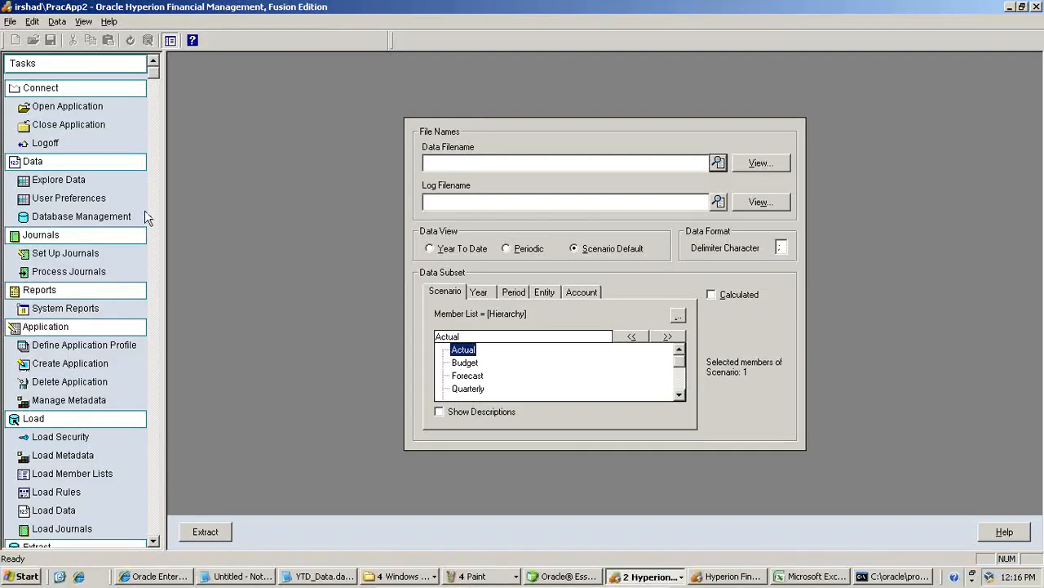
{"action": "left_click", "coordinate": [158, 112]}
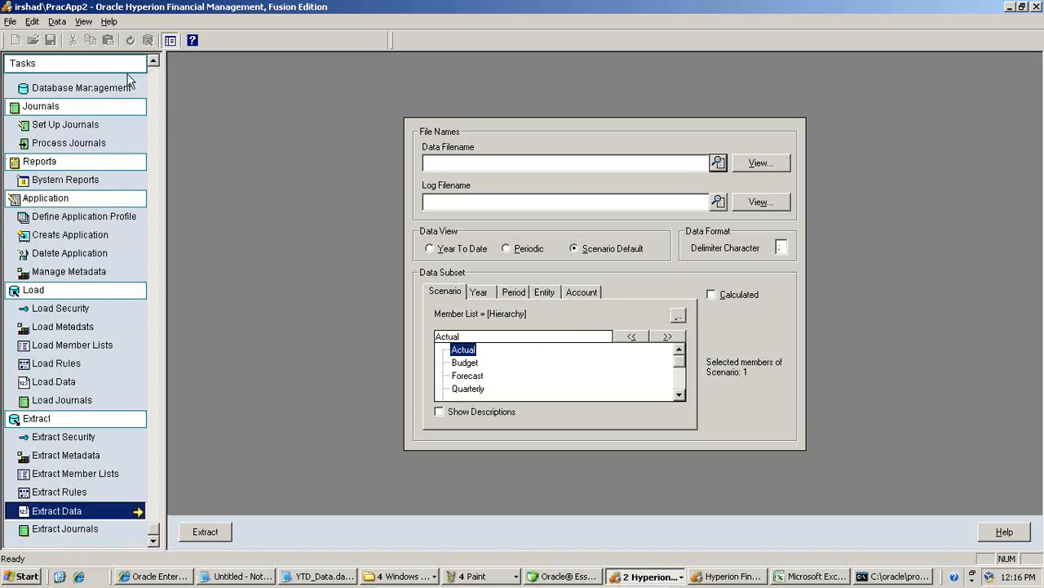
{"action": "left_click", "coordinate": [152, 84]}
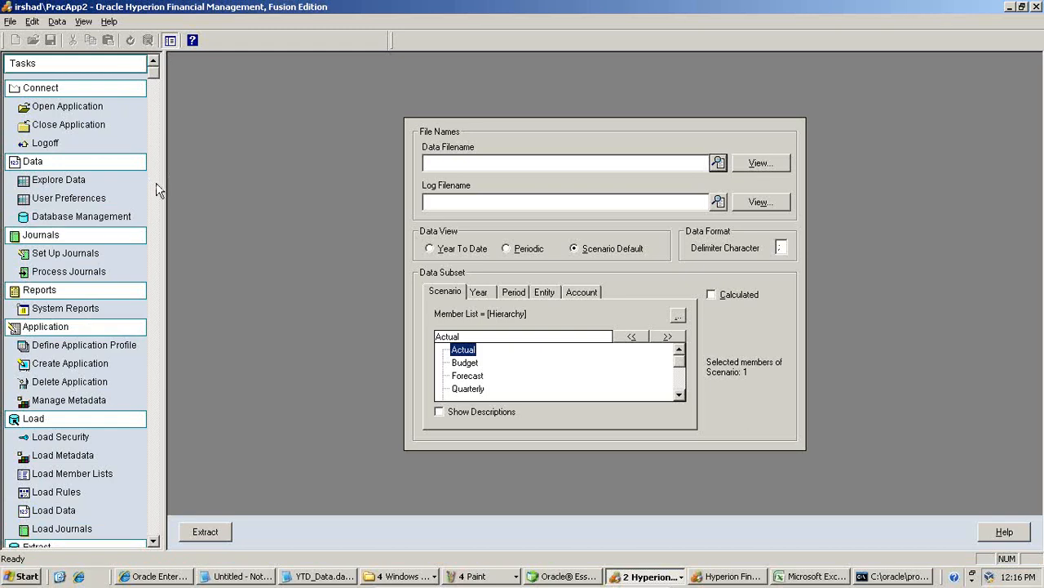
{"action": "left_click", "coordinate": [153, 541]}
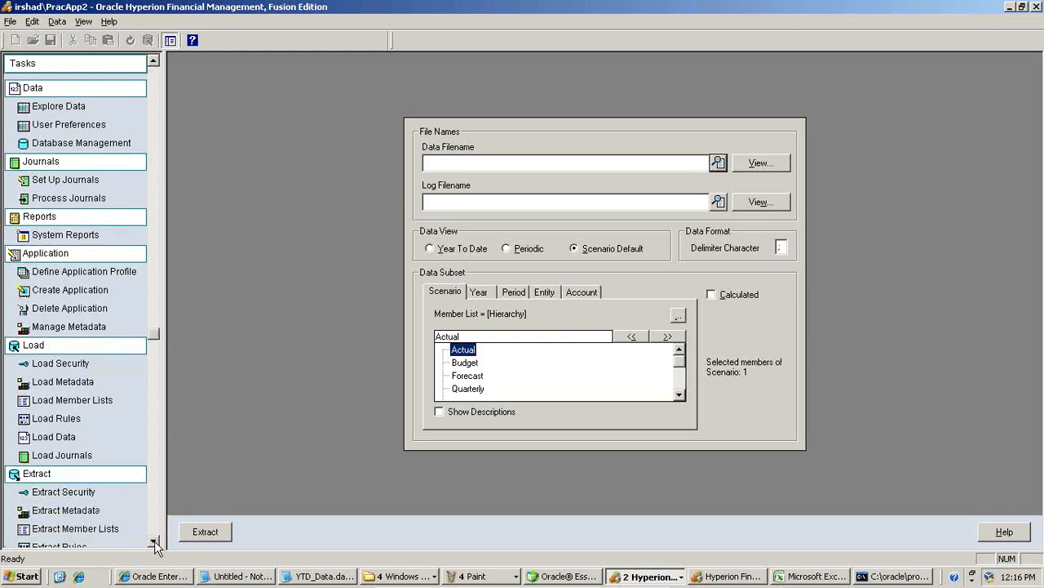
{"action": "left_click", "coordinate": [154, 542]}
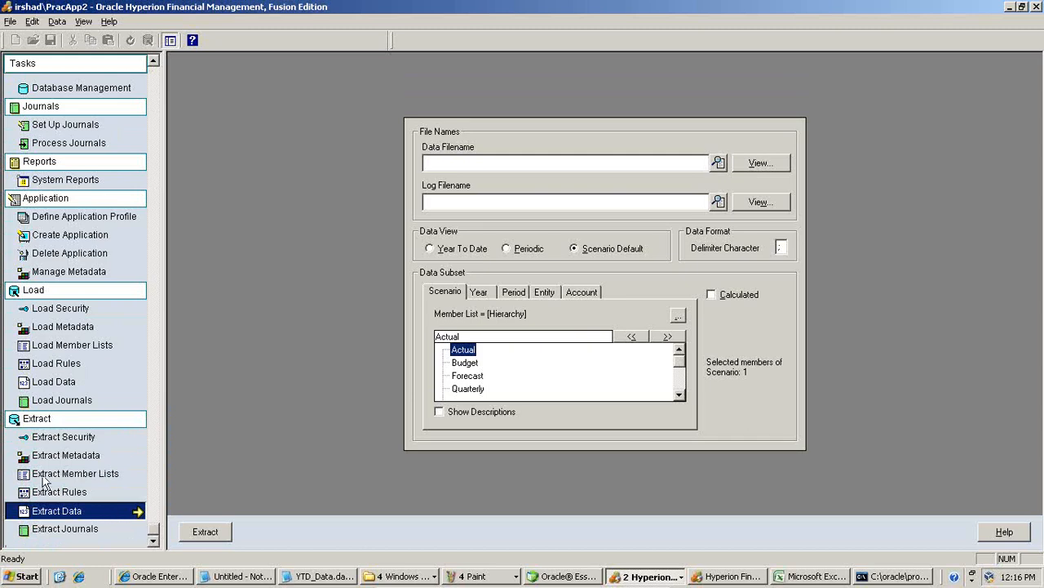
Choose YTD_Data.dat in the Oracle folder as the output file of the data extract
{"action": "left_click", "coordinate": [73, 511]}
{"action": "left_click", "coordinate": [717, 167]}
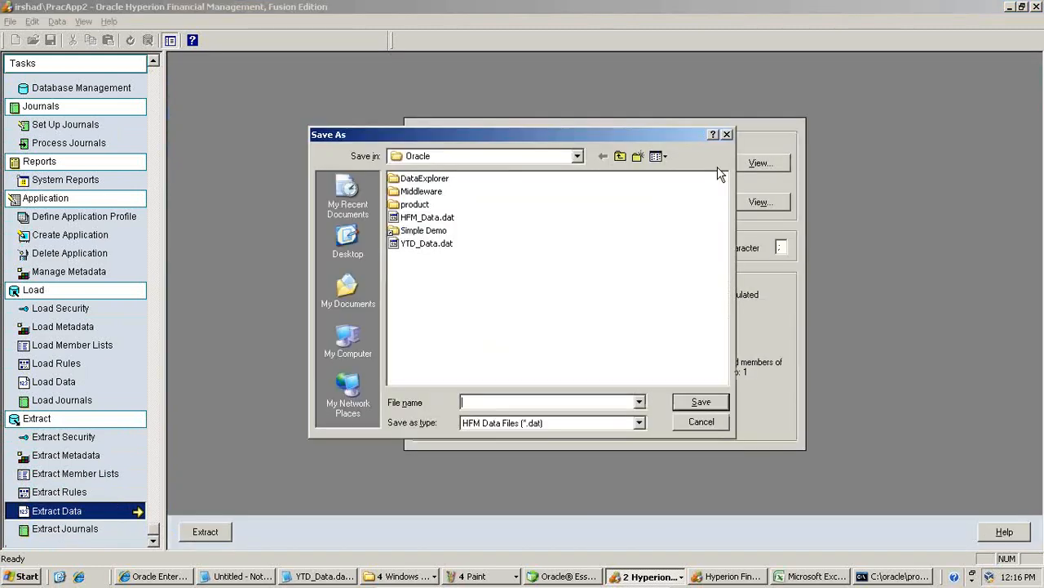
{"action": "left_click", "coordinate": [423, 244]}
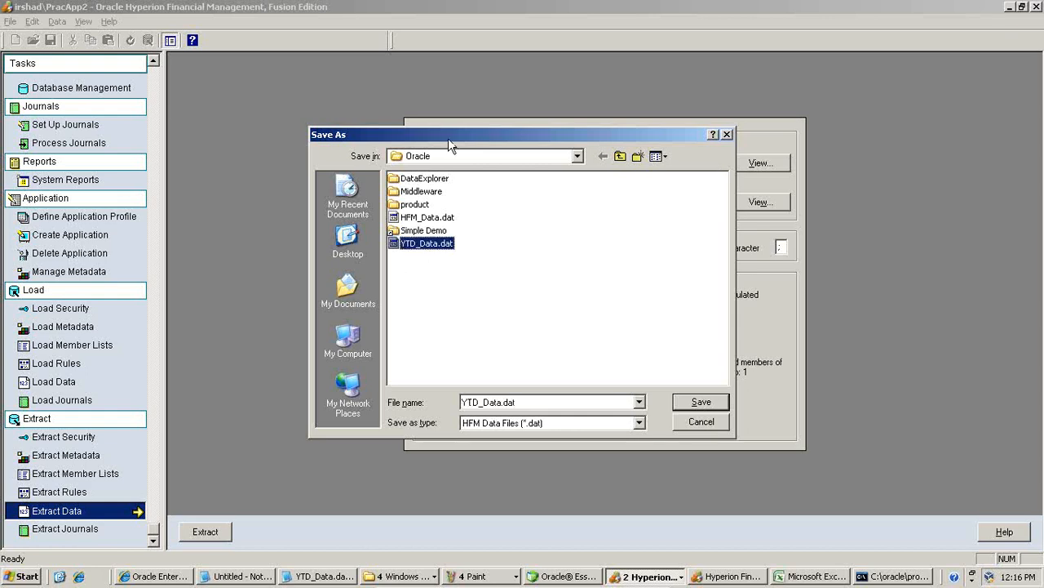
{"action": "left_click_drag", "start_coordinate": [449, 136], "coordinate": [462, 217]}
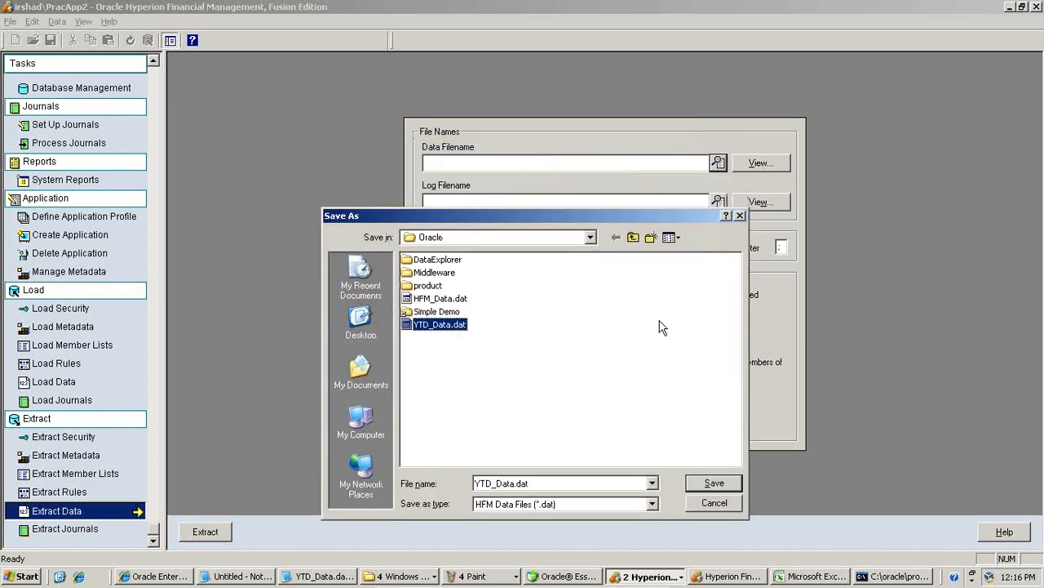
{"action": "left_click", "coordinate": [699, 481]}
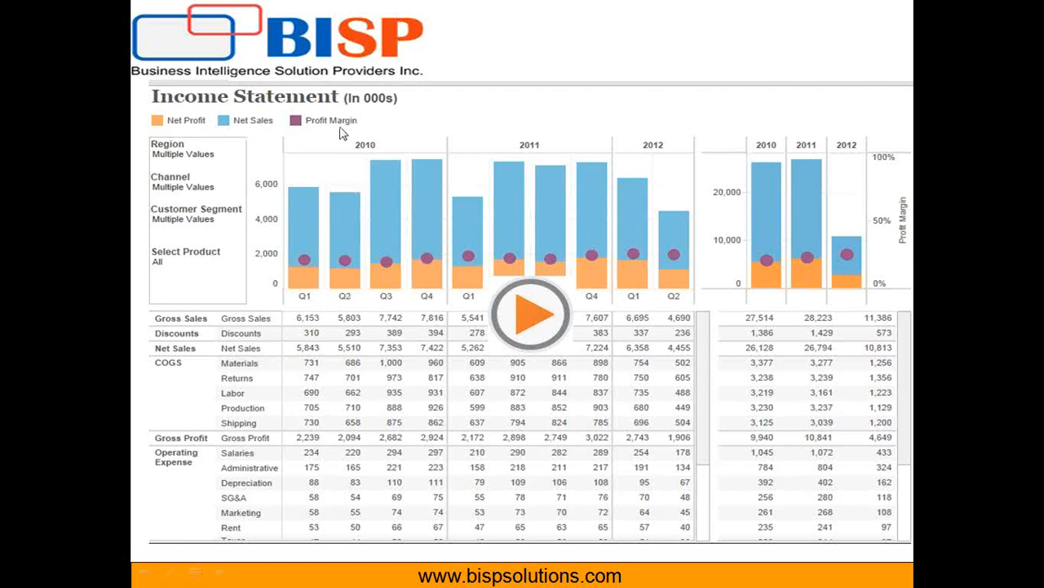
Return to Hyperion Financial Management, open Simple.xml from Simple Demo's Metadata folder for metadata management, and display the Account members
{"action": "key", "text": "alt+Tab"}
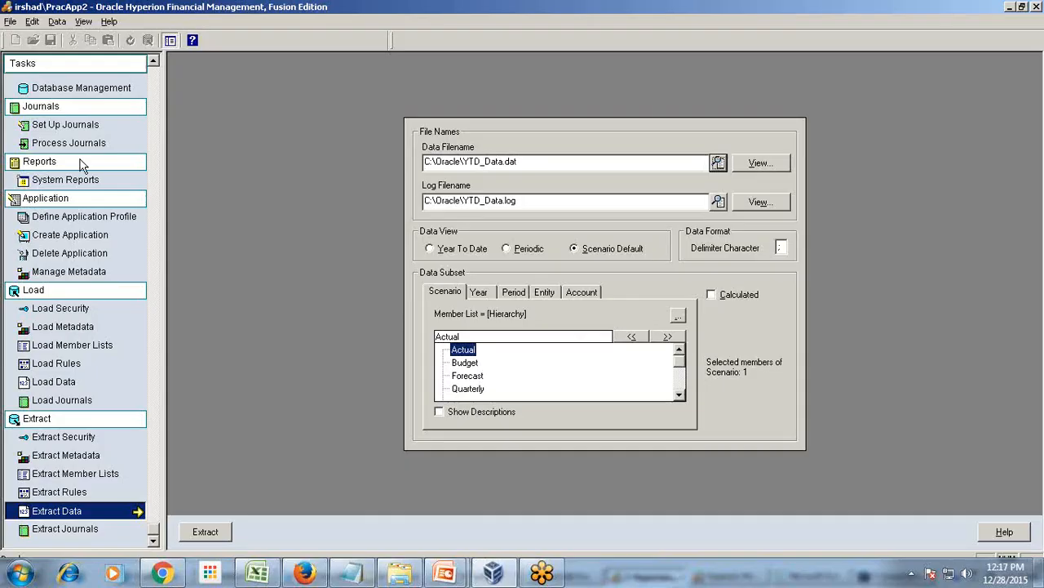
{"action": "left_click", "coordinate": [92, 274]}
{"action": "left_click", "coordinate": [269, 533]}
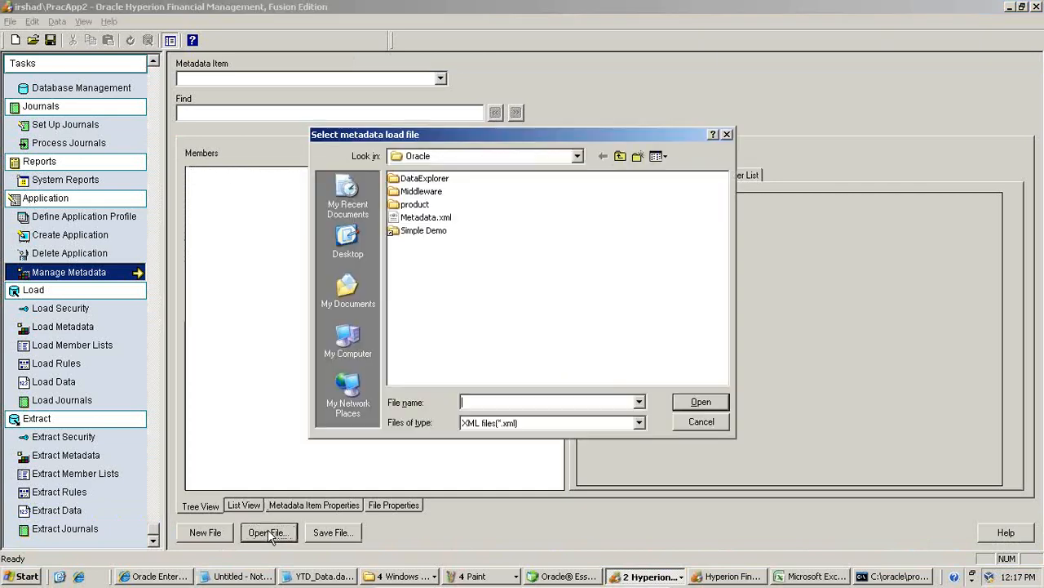
{"action": "double_click", "coordinate": [411, 231]}
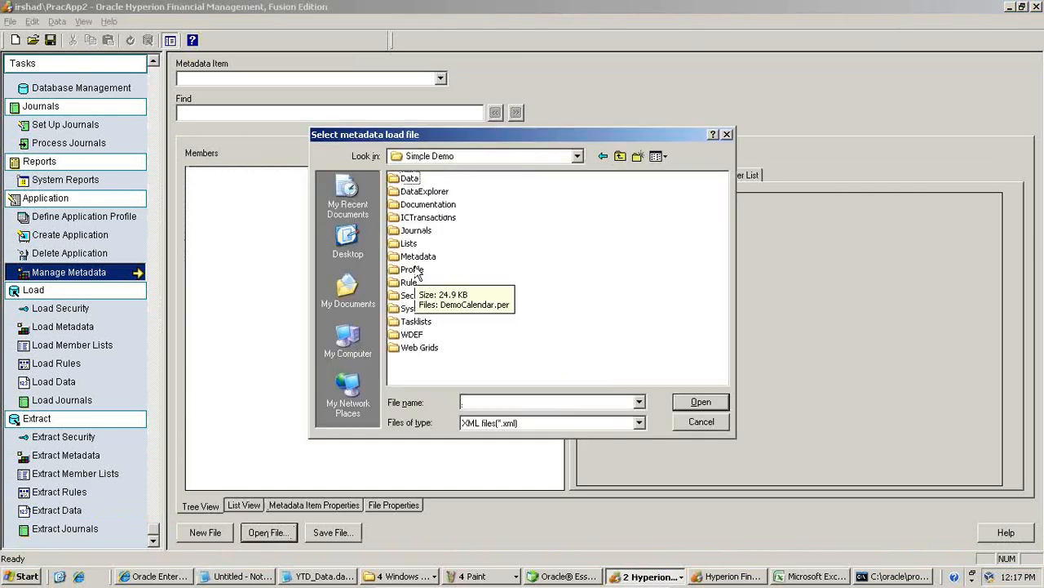
{"action": "double_click", "coordinate": [418, 257]}
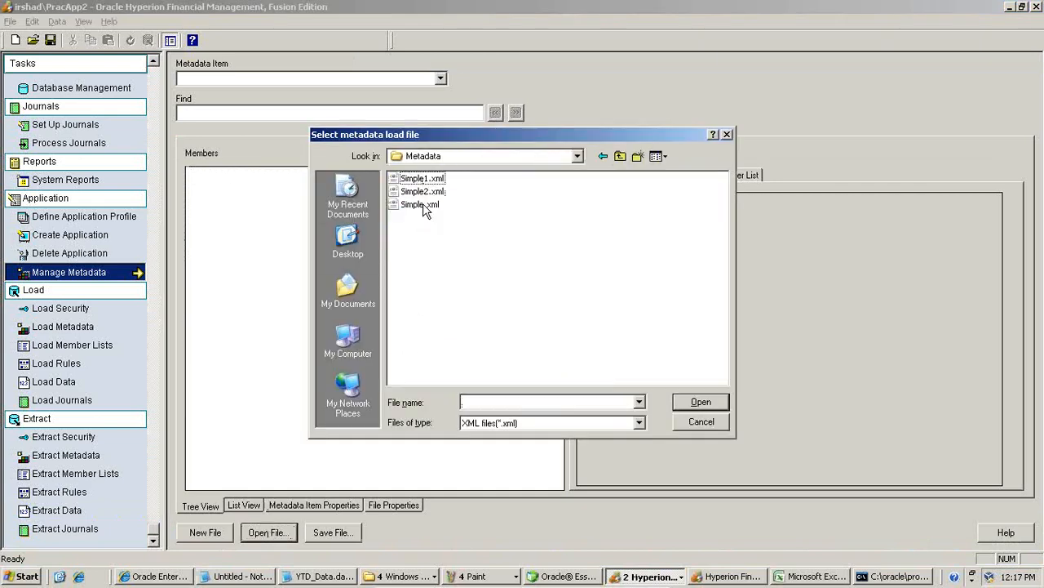
{"action": "double_click", "coordinate": [420, 205]}
{"action": "left_click", "coordinate": [440, 79]}
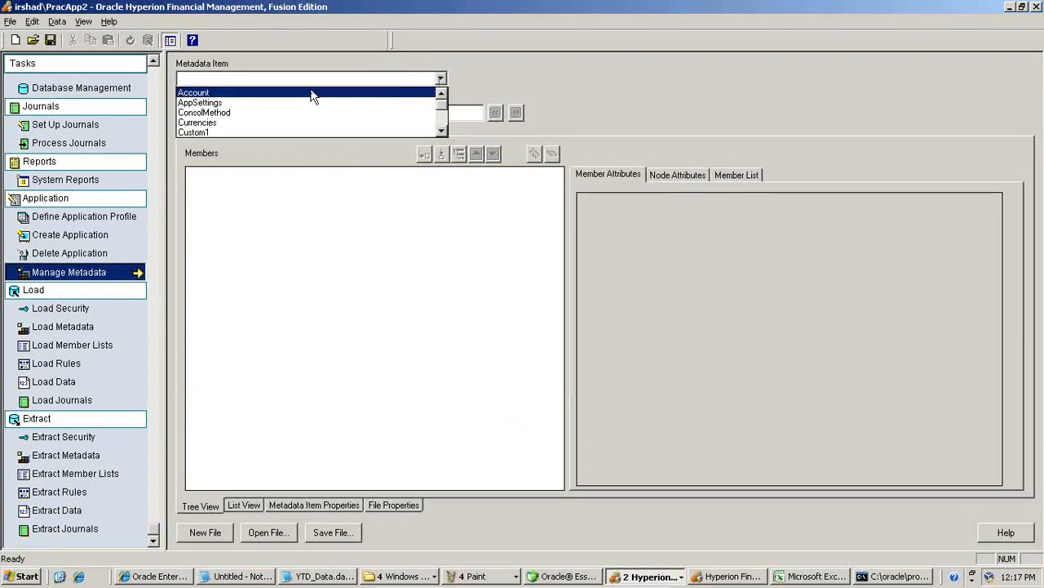
{"action": "left_click", "coordinate": [311, 87]}
Examine the NetProfit hierarchy through NetIncome and GrossMargin down to the members of TotalCosts
{"action": "left_click", "coordinate": [214, 219]}
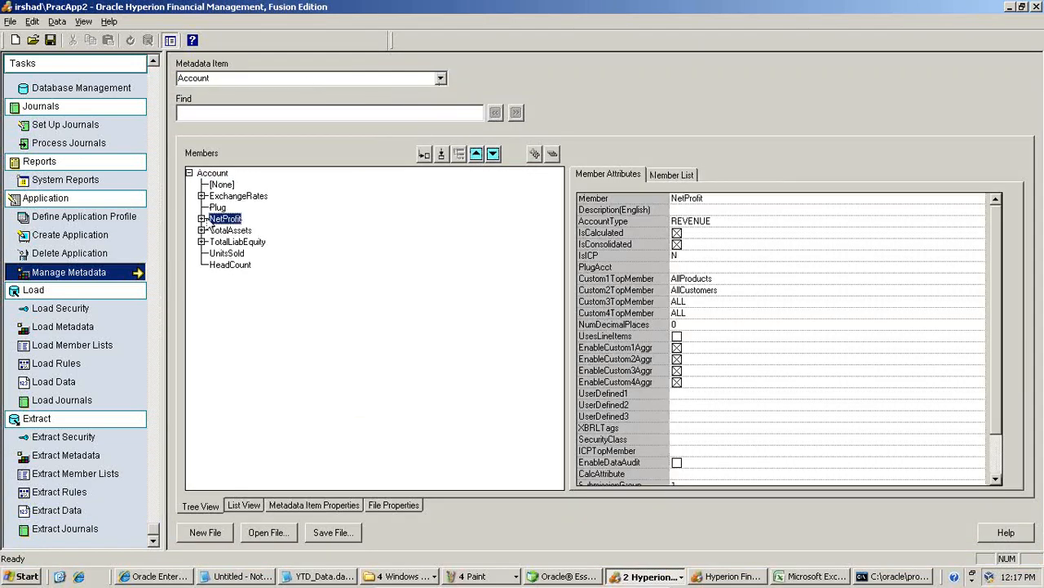
{"action": "left_click", "coordinate": [202, 219]}
{"action": "left_click", "coordinate": [240, 230]}
{"action": "left_click", "coordinate": [213, 230]}
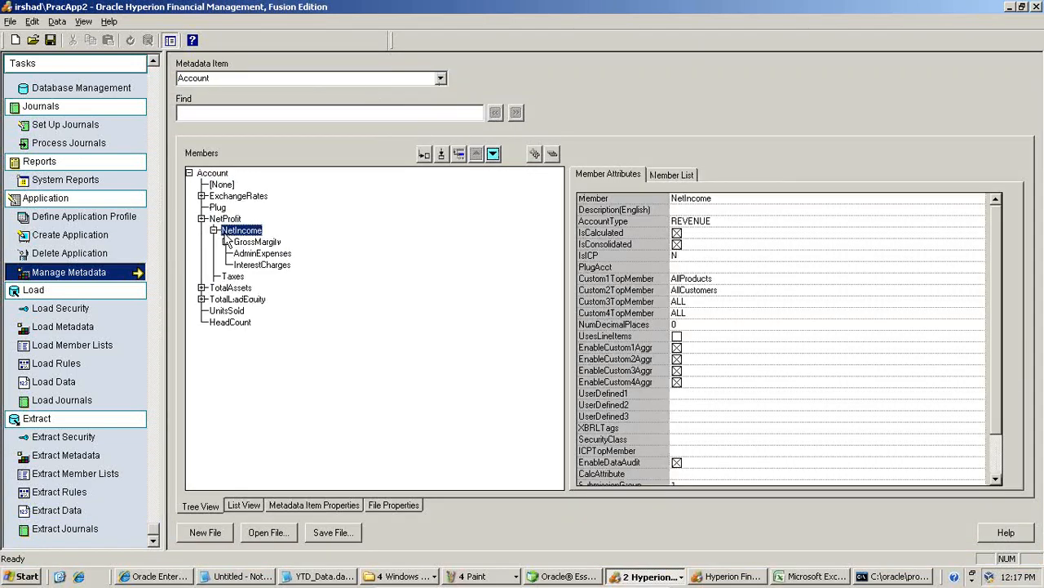
{"action": "left_click", "coordinate": [236, 242]}
{"action": "left_click", "coordinate": [226, 242]}
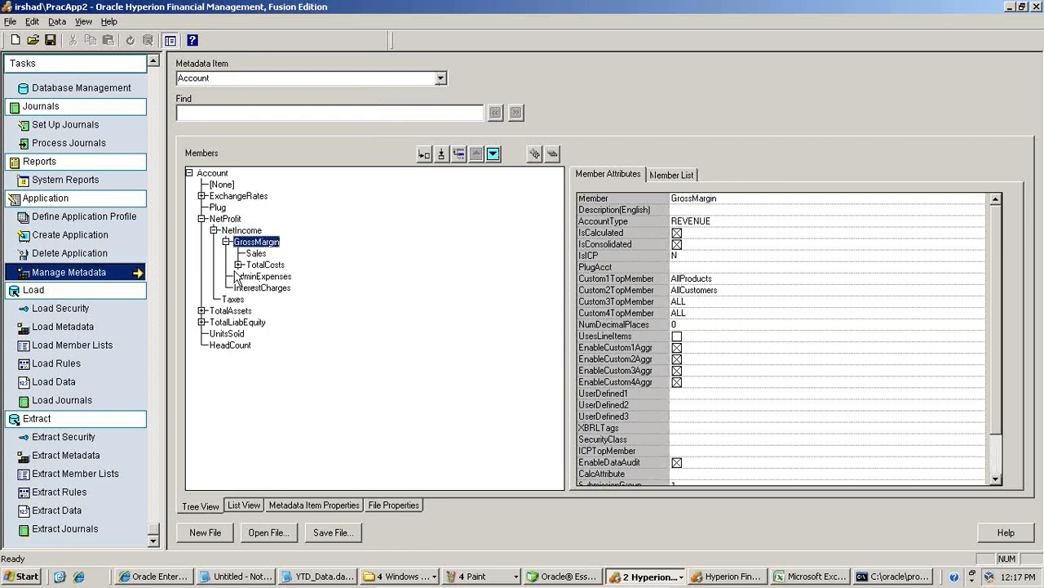
{"action": "left_click", "coordinate": [262, 265]}
{"action": "left_click", "coordinate": [238, 265]}
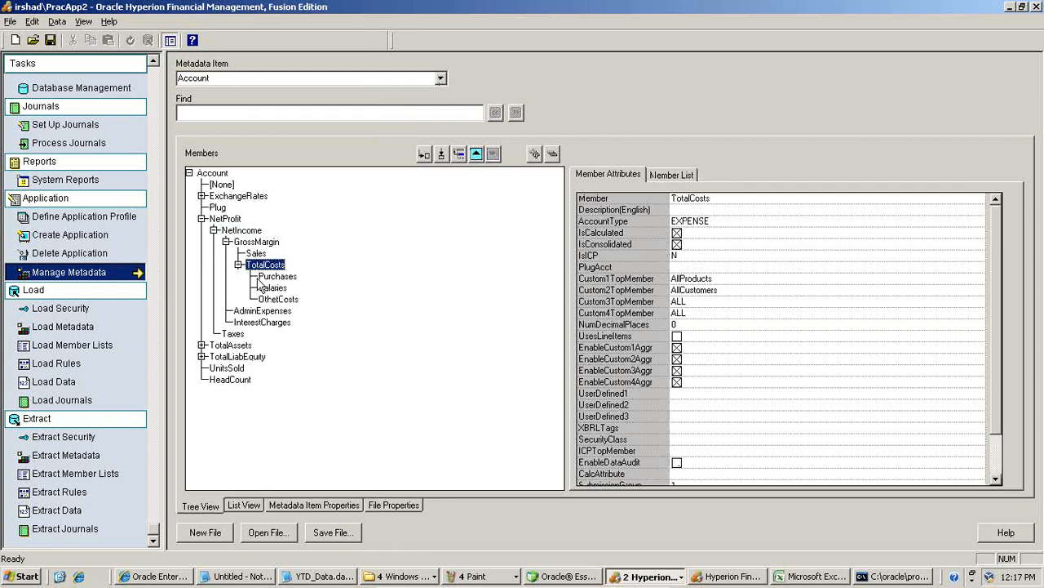
Examine the members beneath TotalAssets, TotalLongTermAssets and TotalLiabEquity in the Account hierarchy
{"action": "left_click", "coordinate": [201, 345]}
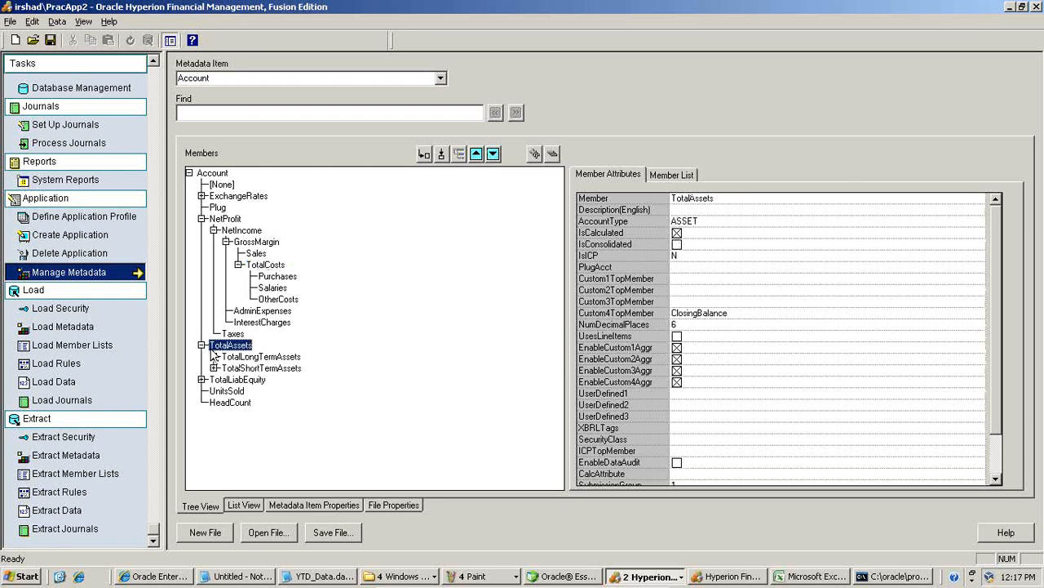
{"action": "left_click", "coordinate": [214, 368]}
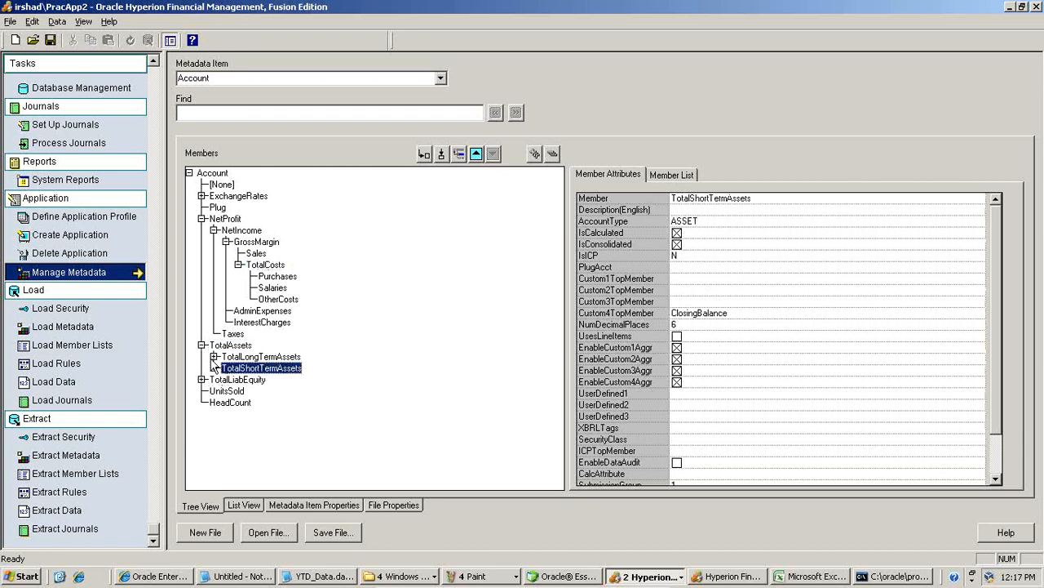
{"action": "left_click", "coordinate": [214, 357]}
{"action": "left_click", "coordinate": [201, 437]}
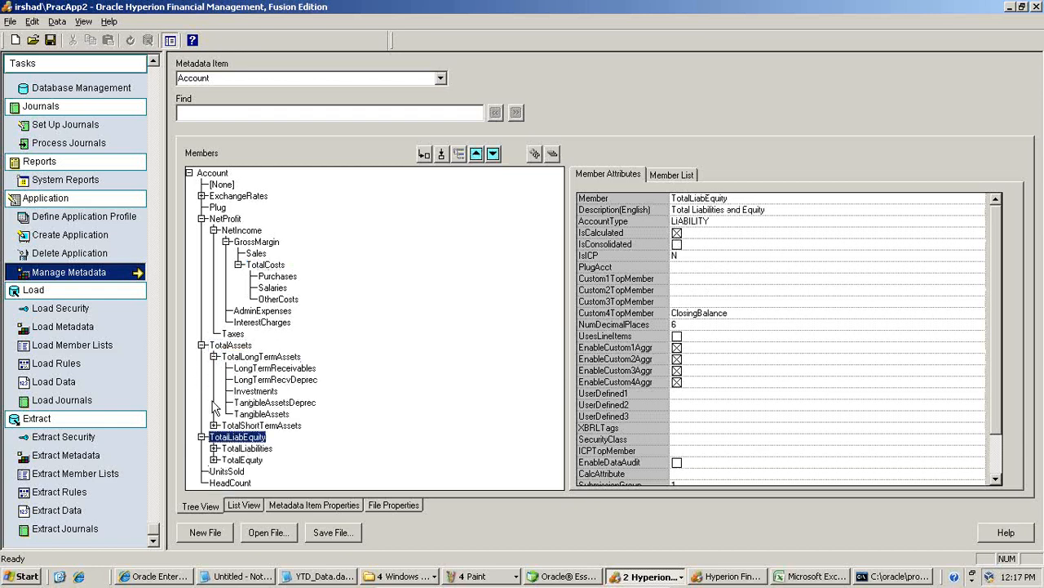
{"action": "left_click", "coordinate": [216, 360]}
{"action": "left_click", "coordinate": [213, 357]}
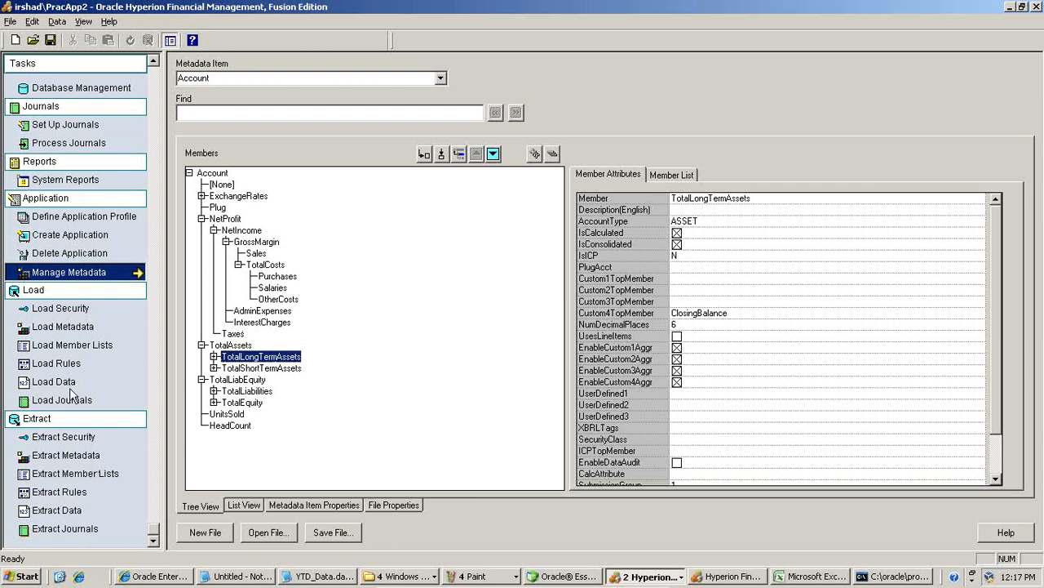
Return to the data extract and set its data file to YTD_Data.dat in the Oracle folder
{"action": "left_click", "coordinate": [85, 506]}
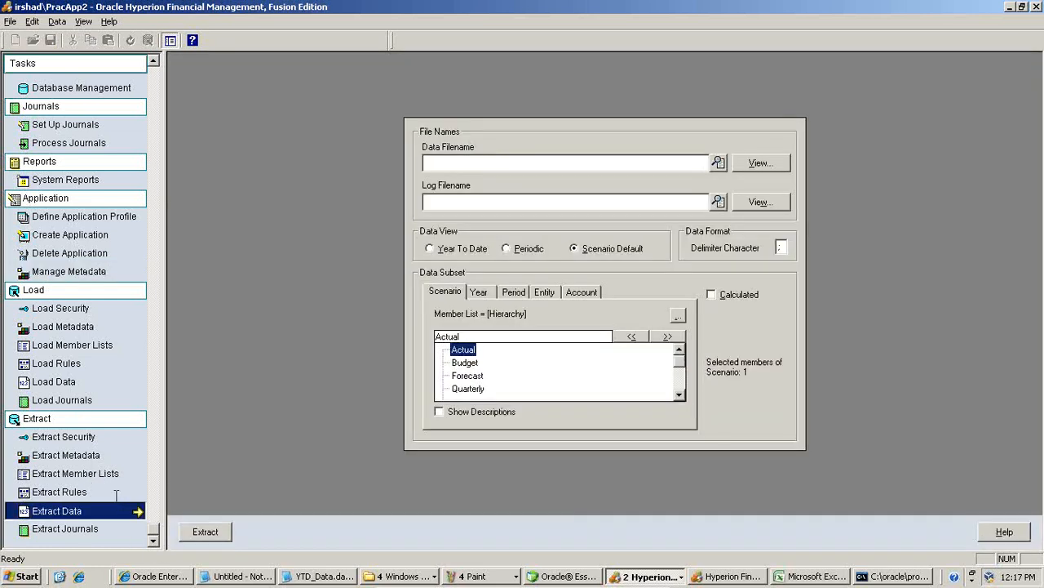
{"action": "left_click", "coordinate": [718, 163]}
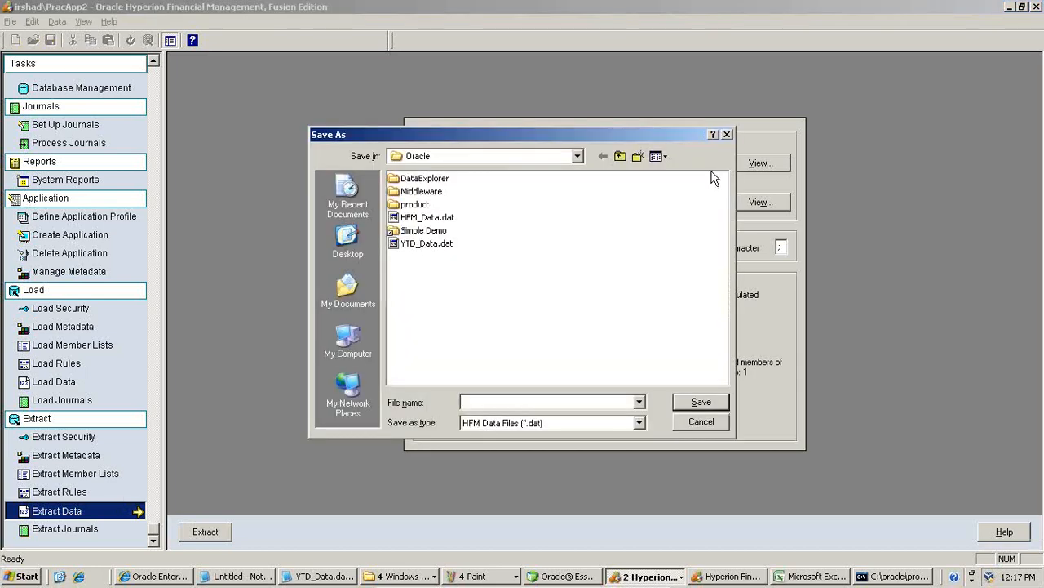
{"action": "double_click", "coordinate": [421, 248]}
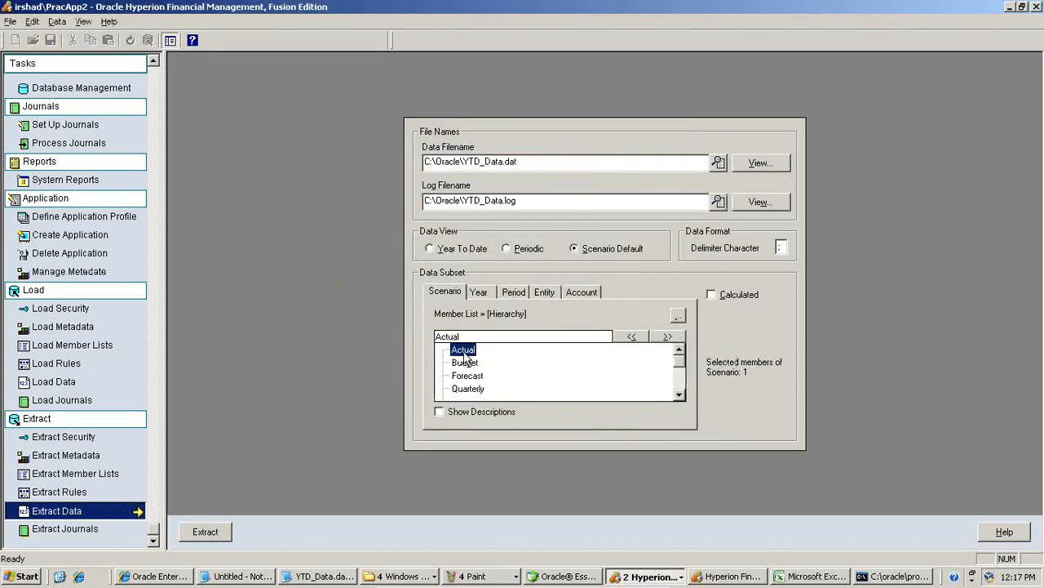
Set the year of the extract's data subset to 2005
{"action": "left_click", "coordinate": [480, 292]}
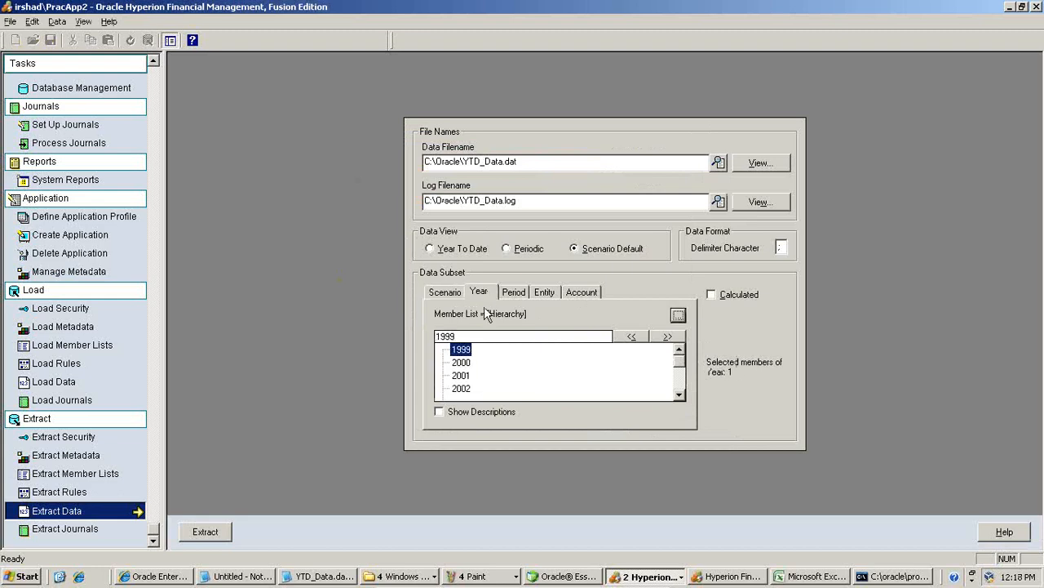
{"action": "left_click", "coordinate": [681, 395]}
{"action": "left_click", "coordinate": [681, 396]}
{"action": "left_click", "coordinate": [681, 397]}
{"action": "left_click", "coordinate": [681, 397]}
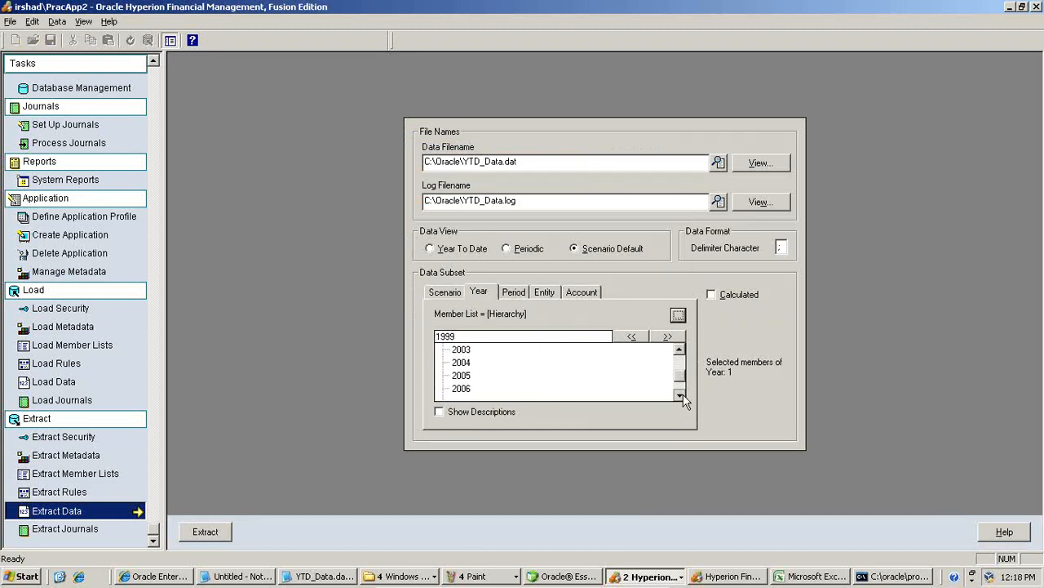
{"action": "left_click", "coordinate": [681, 397]}
{"action": "left_click", "coordinate": [464, 366]}
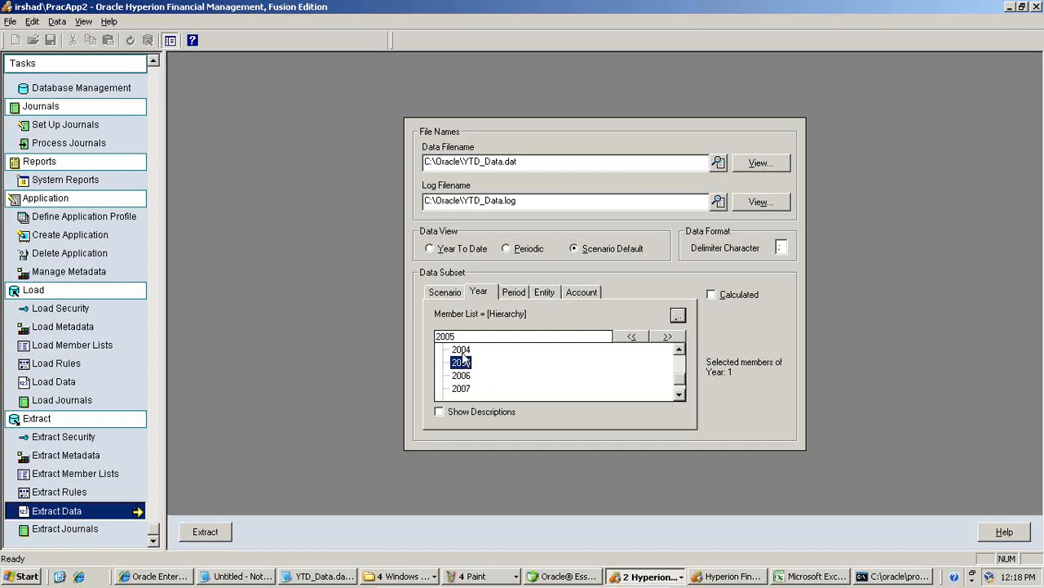
{"action": "left_click", "coordinate": [462, 353]}
{"action": "left_click", "coordinate": [461, 362]}
Include Quarter1, Quarter2 and Quarter3 as periods in the extract's data subset
{"action": "left_click", "coordinate": [515, 293]}
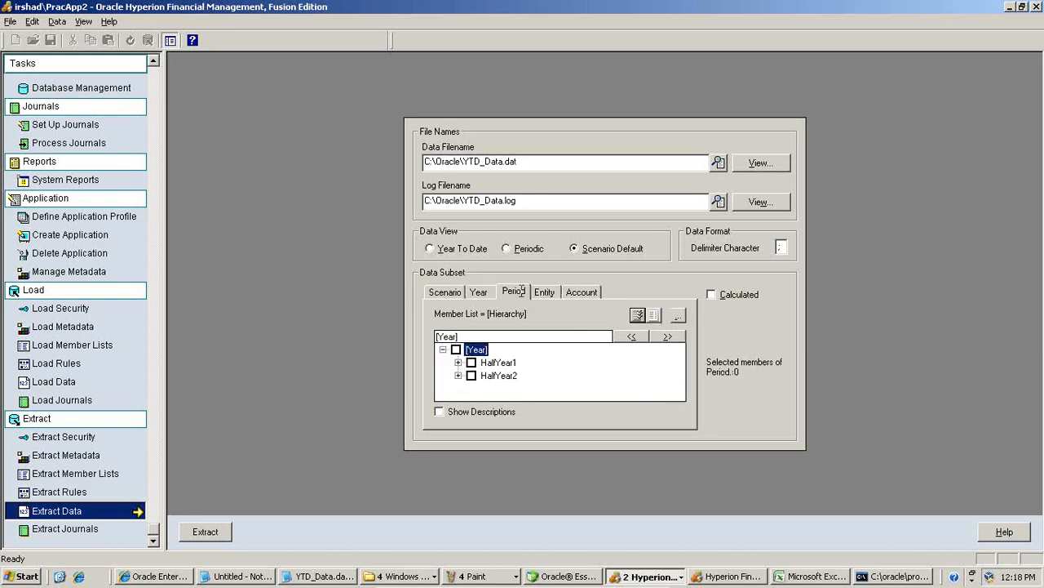
{"action": "left_click", "coordinate": [457, 362]}
{"action": "left_click", "coordinate": [486, 375]}
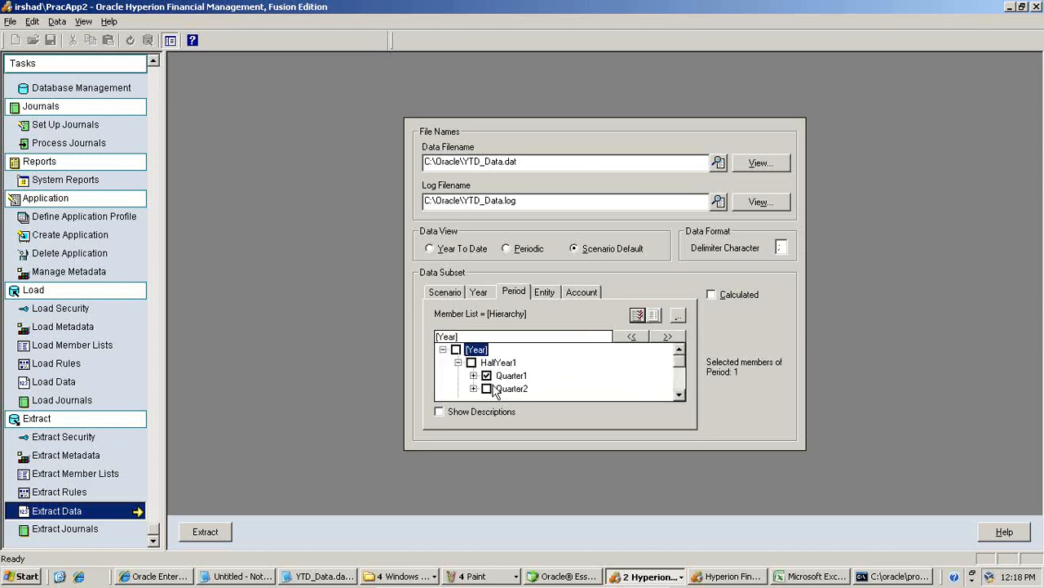
{"action": "left_click", "coordinate": [474, 375]}
{"action": "left_click", "coordinate": [473, 375]}
{"action": "left_click", "coordinate": [678, 396]}
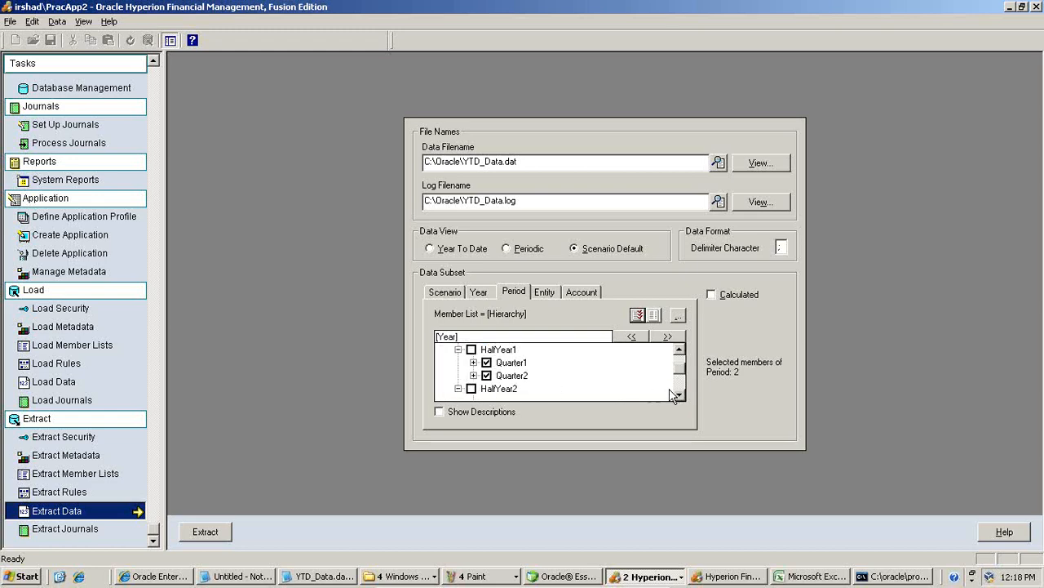
{"action": "left_click", "coordinate": [678, 395]}
{"action": "left_click", "coordinate": [678, 396]}
{"action": "left_click", "coordinate": [486, 376]}
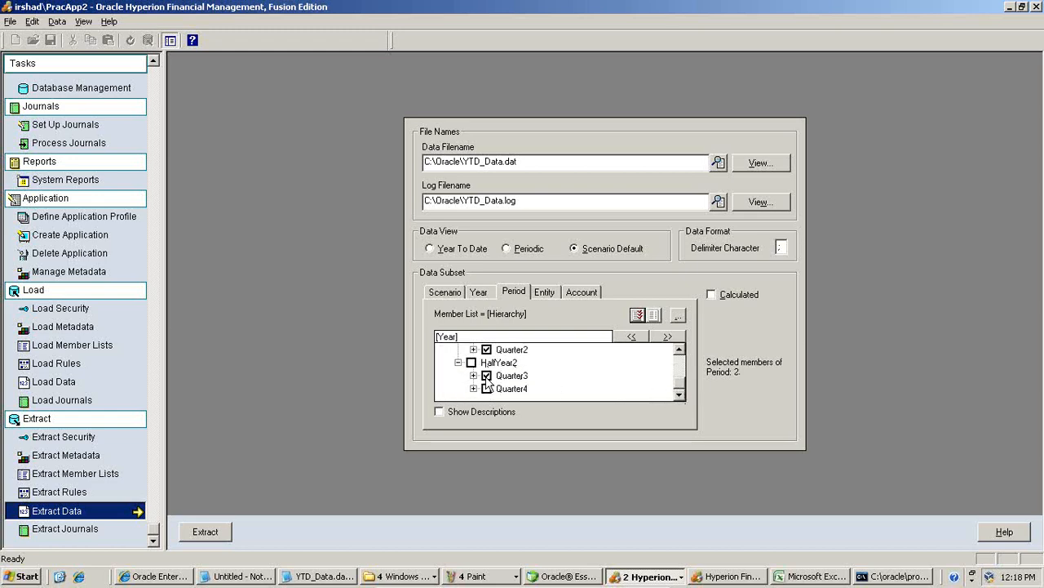
Expand Regional in the Entity hierarchy of the extract's data subset
{"action": "left_click", "coordinate": [545, 294]}
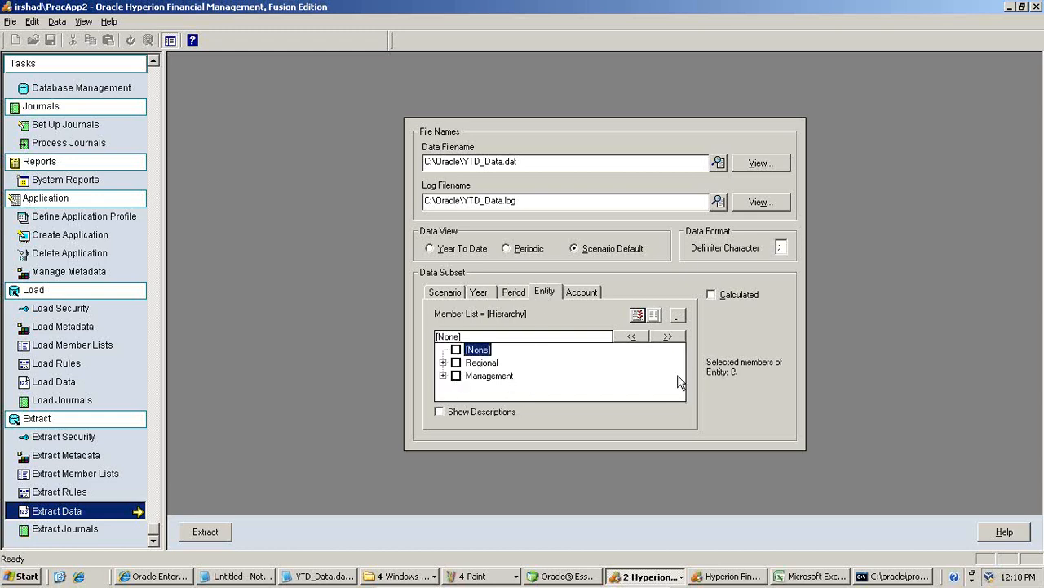
{"action": "left_click", "coordinate": [443, 363]}
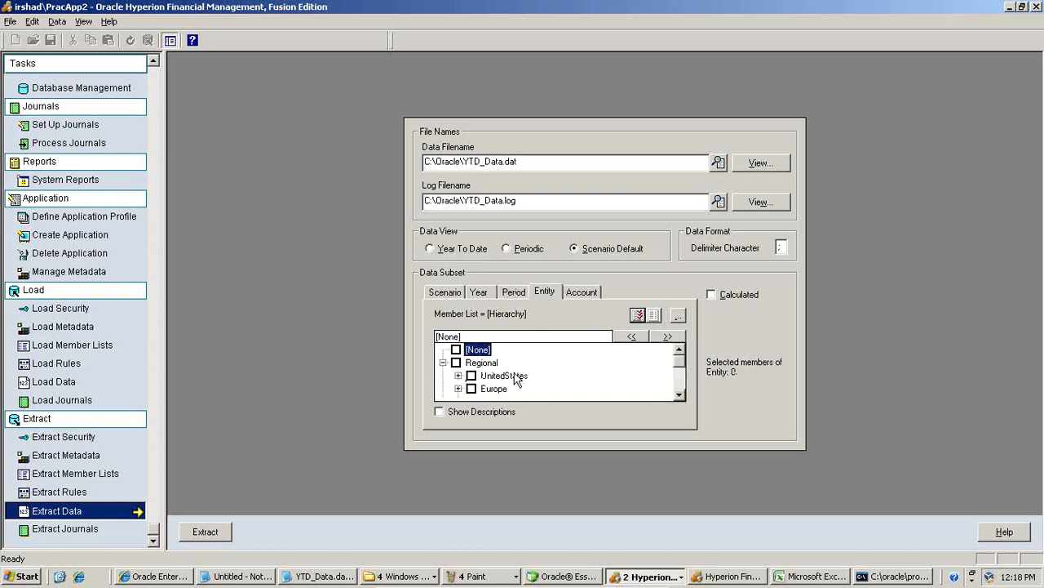
{"action": "left_click", "coordinate": [643, 316]}
Include the accounts NetProfit, NetIncome and GrossMargin in the extract's data subset
{"action": "left_click", "coordinate": [576, 293]}
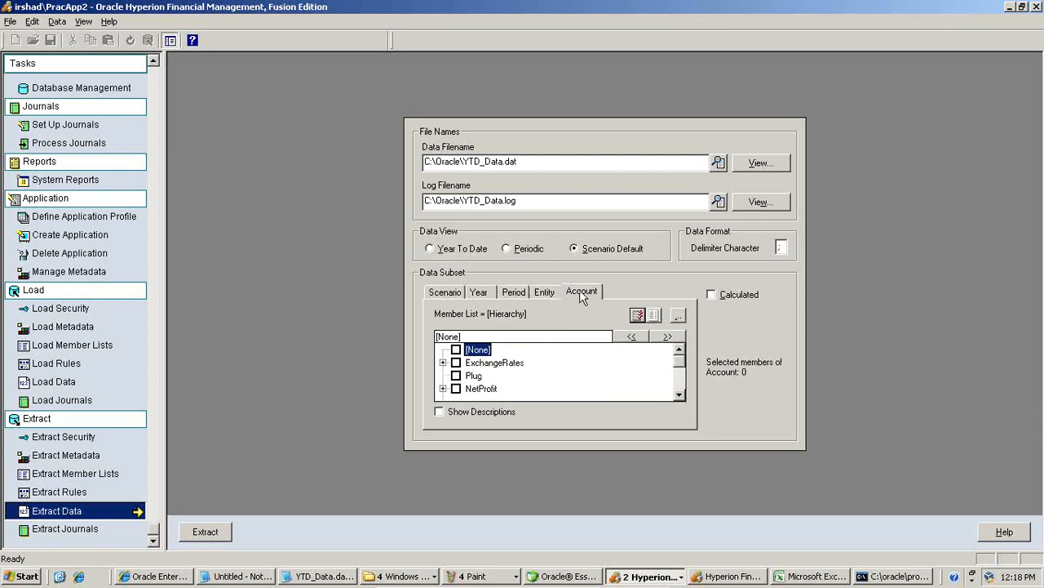
{"action": "double_click", "coordinate": [679, 395]}
{"action": "left_click", "coordinate": [442, 362]}
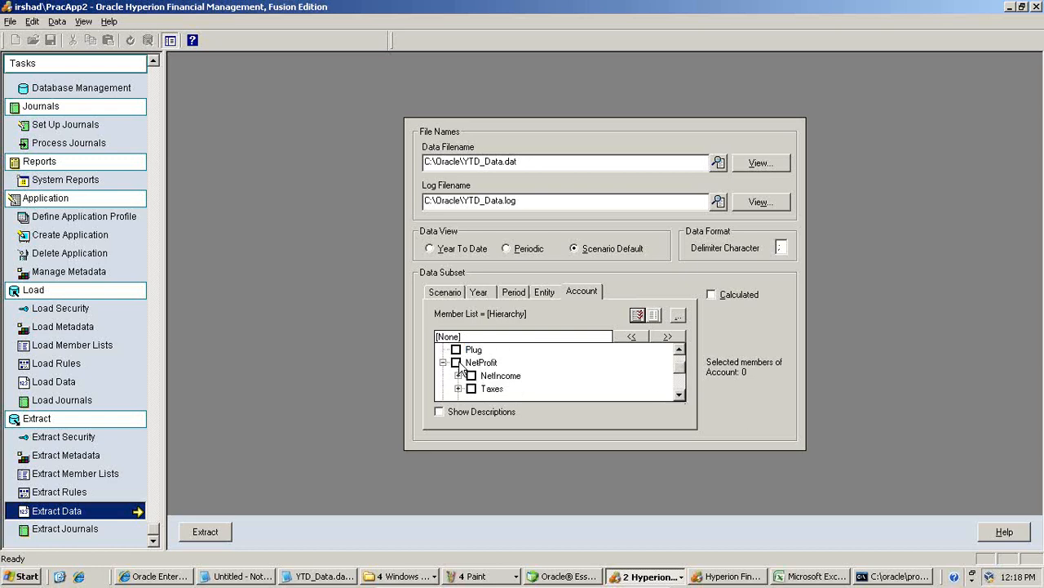
{"action": "left_click", "coordinate": [456, 362]}
{"action": "left_click", "coordinate": [458, 376]}
{"action": "left_click", "coordinate": [471, 376]}
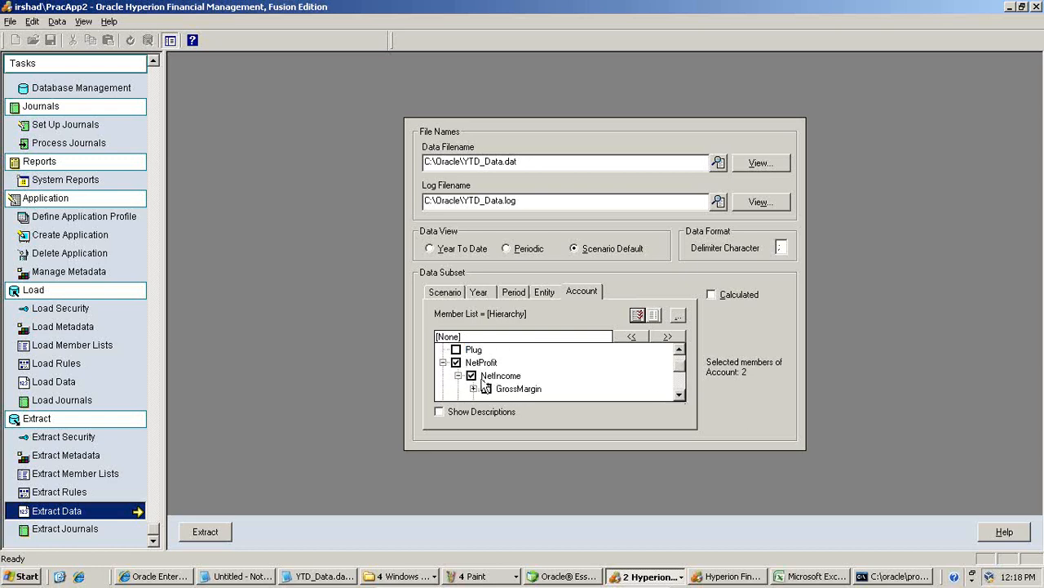
{"action": "left_click", "coordinate": [486, 388]}
Run the data extract, overwriting the existing YTD_Data.dat, and dismiss the completion notice
{"action": "left_click", "coordinate": [198, 530]}
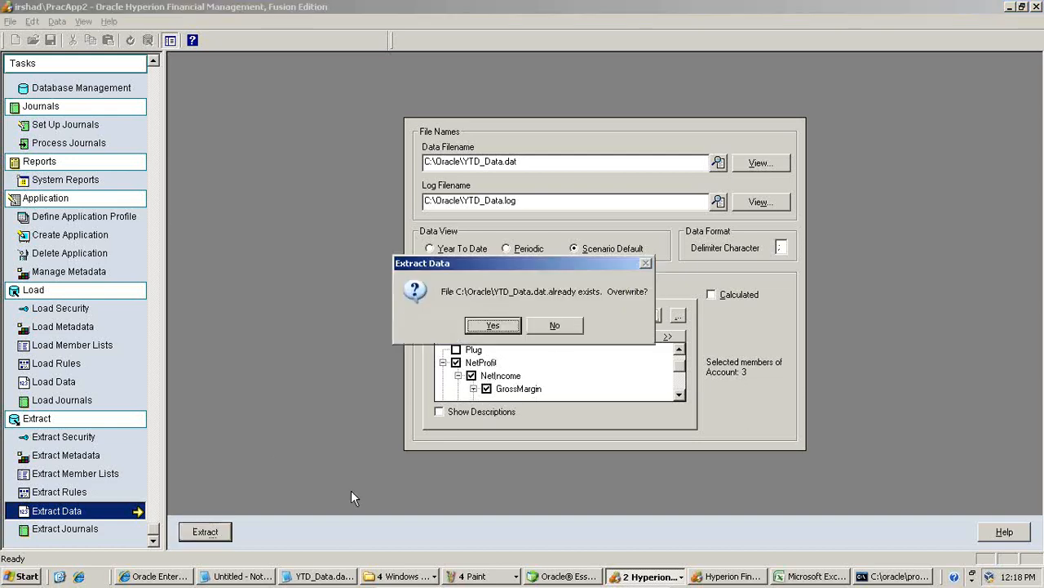
{"action": "left_click", "coordinate": [494, 326]}
{"action": "left_click", "coordinate": [499, 325]}
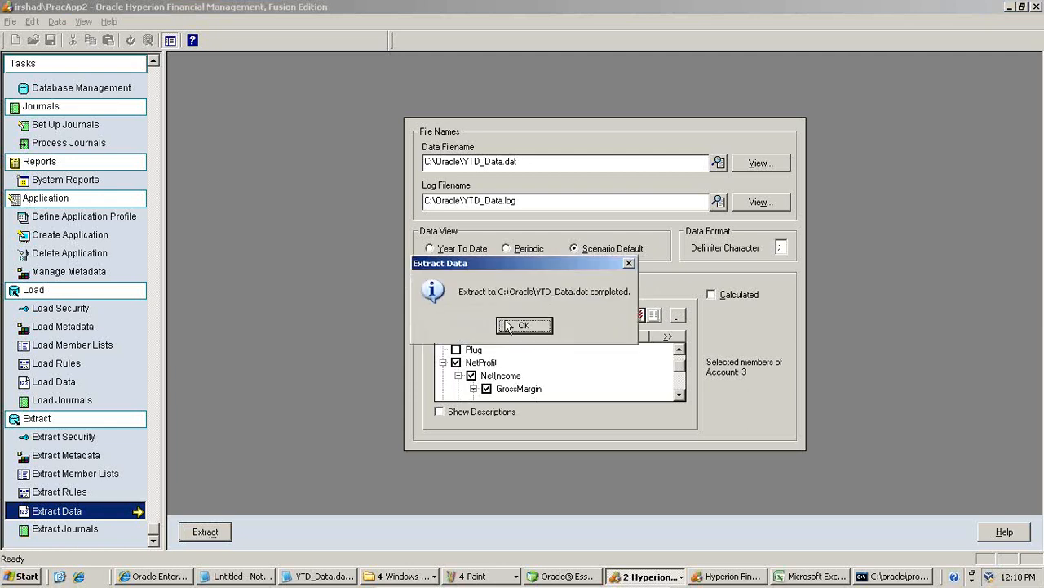
{"action": "left_click", "coordinate": [514, 328]}
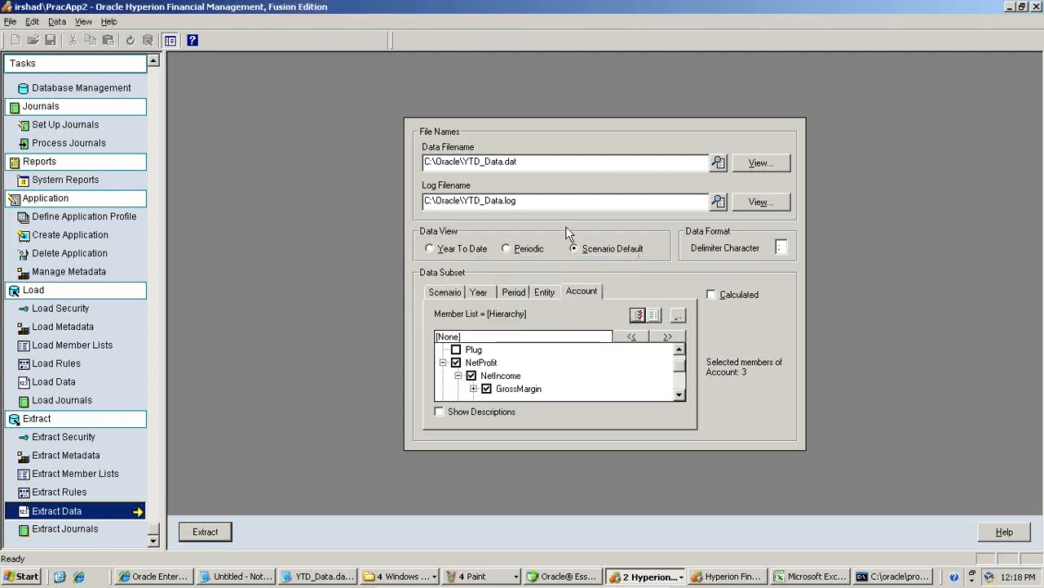
Examine the records of YTD_Data.dat in Notepad and close the file
{"action": "left_click", "coordinate": [329, 577]}
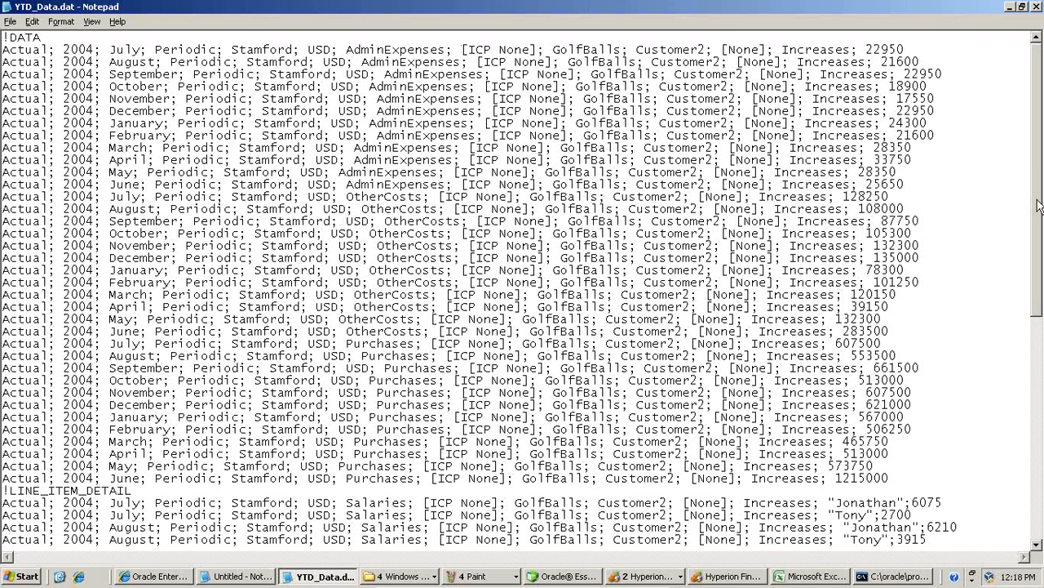
{"action": "left_click_drag", "start_coordinate": [1039, 206], "coordinate": [1042, 184]}
{"action": "left_click_drag", "start_coordinate": [914, 204], "coordinate": [4, 173]}
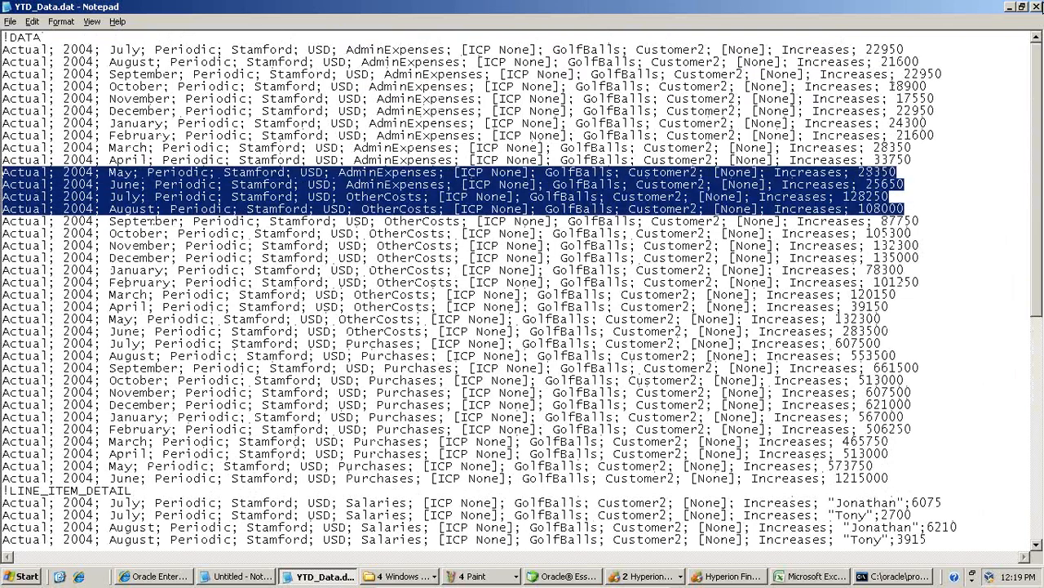
{"action": "left_click", "coordinate": [1036, 6]}
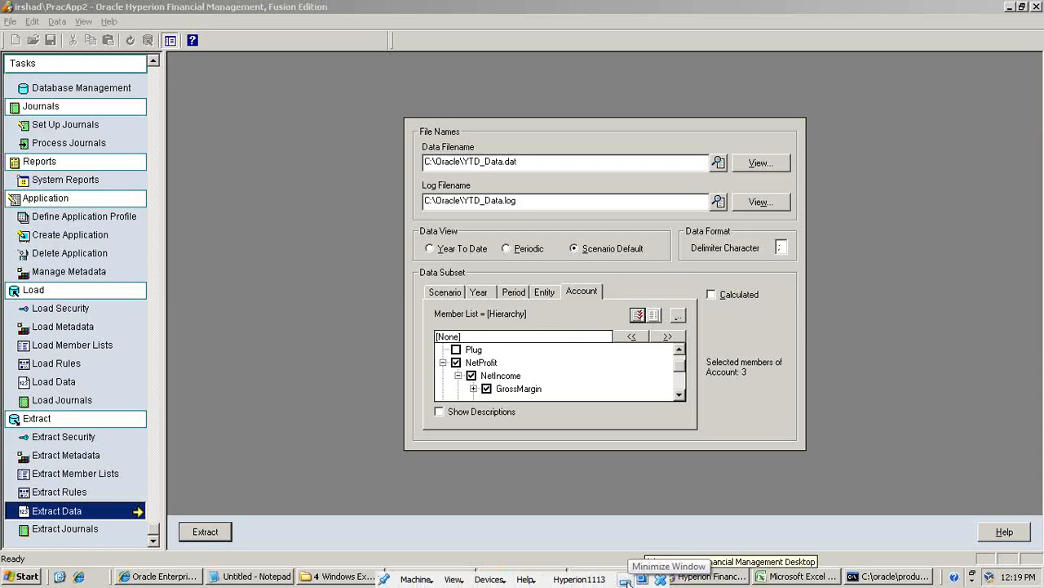
Switch from the Hyperion machine to the Tableau machine and open the AllData text file from C:\DataSource
{"action": "left_click", "coordinate": [626, 581]}
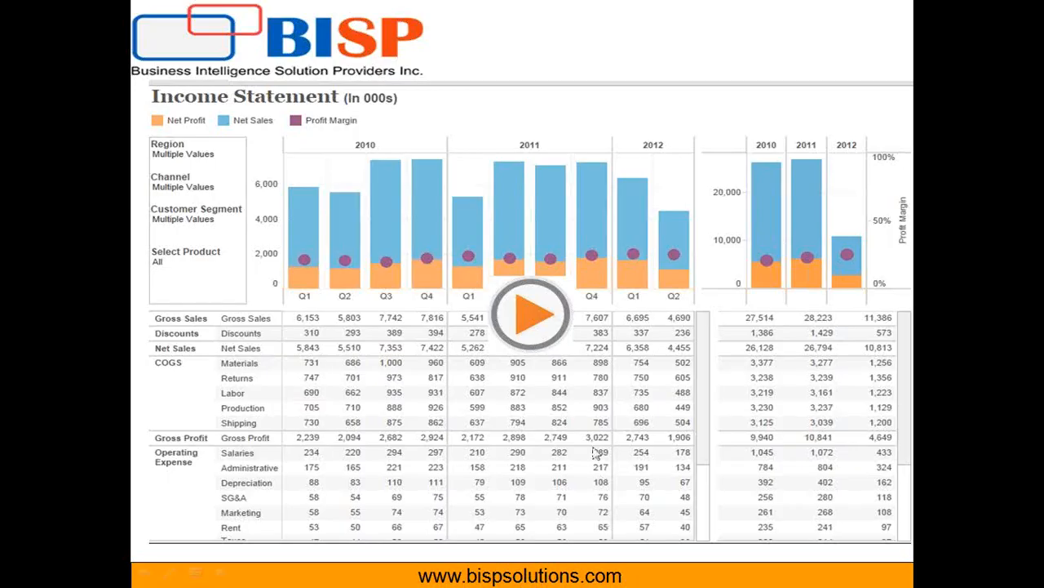
{"action": "key", "text": "super"}
{"action": "left_click", "coordinate": [553, 581]}
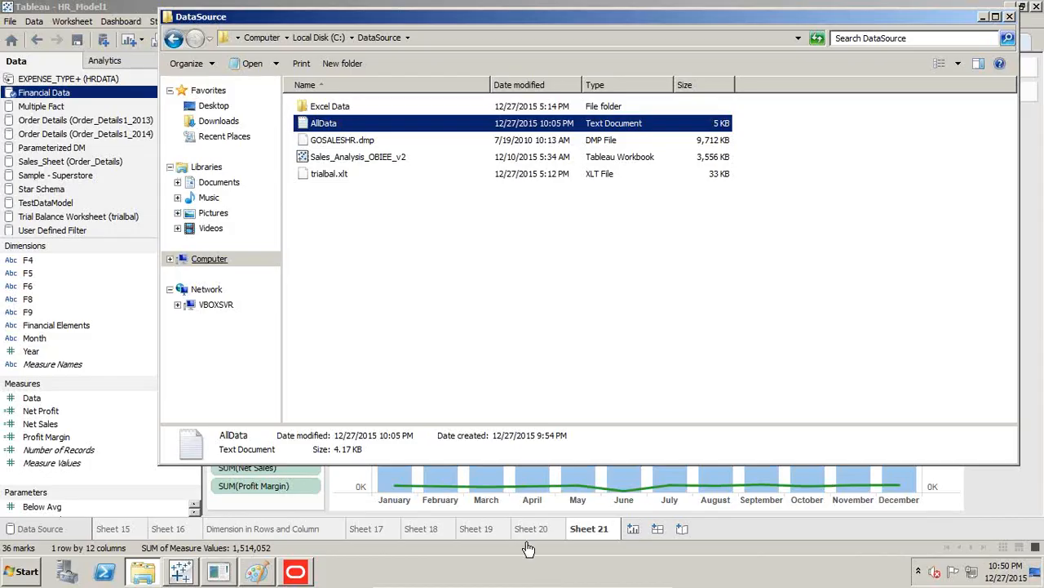
{"action": "left_click", "coordinate": [366, 187]}
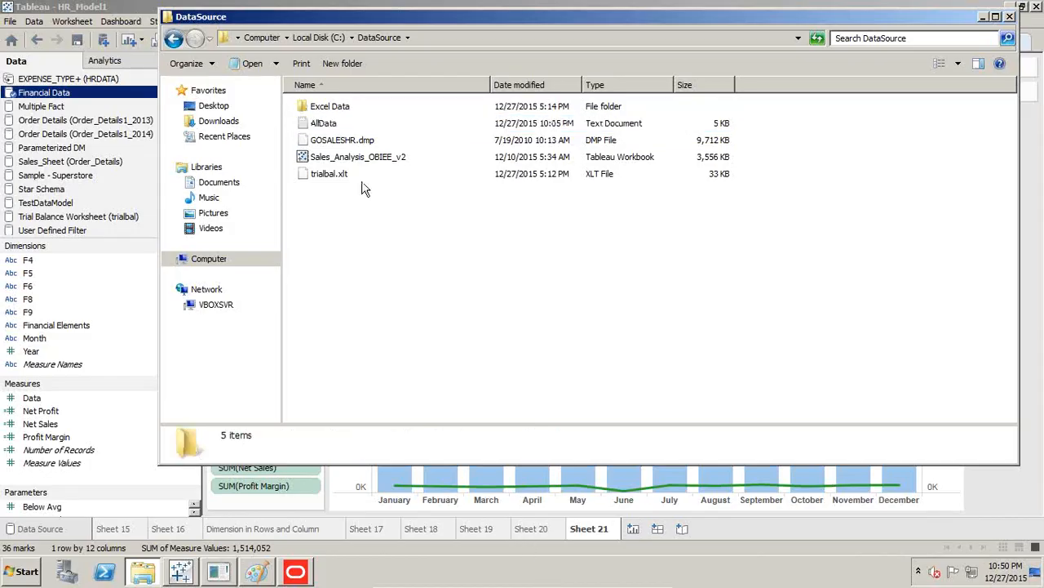
{"action": "double_click", "coordinate": [331, 123]}
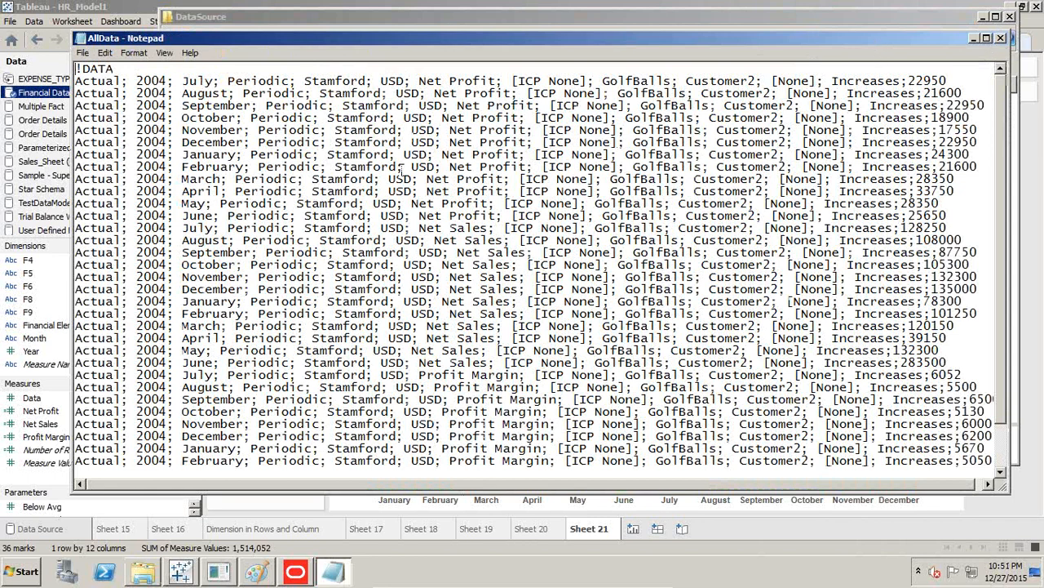
Examine the Net Profit, Net Sales and Profit Margin records and the semicolon-separated columns in the AllData file
{"action": "left_click_drag", "start_coordinate": [503, 80], "coordinate": [412, 93]}
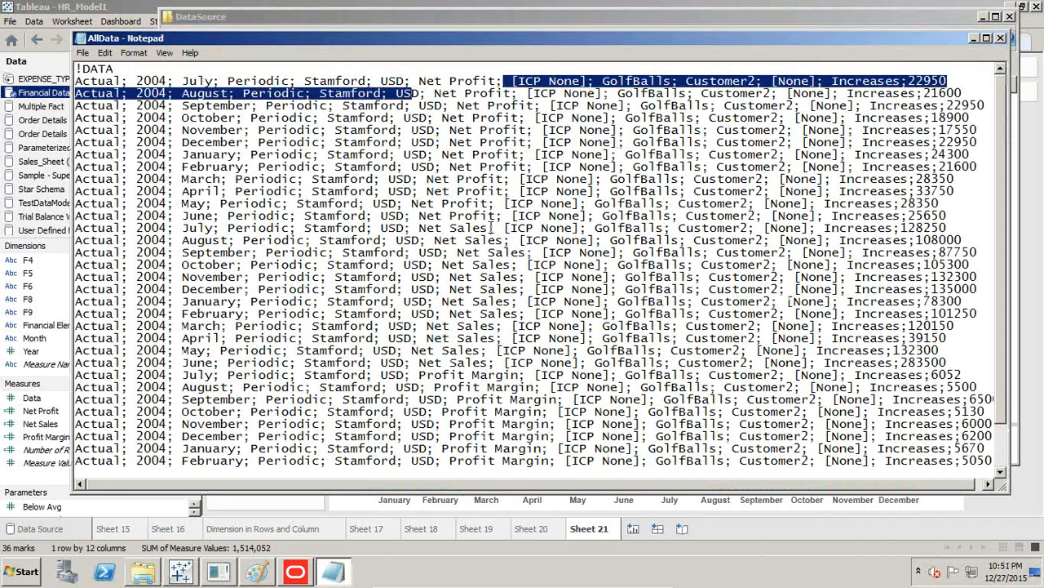
{"action": "left_click_drag", "start_coordinate": [490, 228], "coordinate": [389, 216]}
{"action": "scroll", "coordinate": [490, 289], "scroll_direction": "down", "scroll_amount": 1}
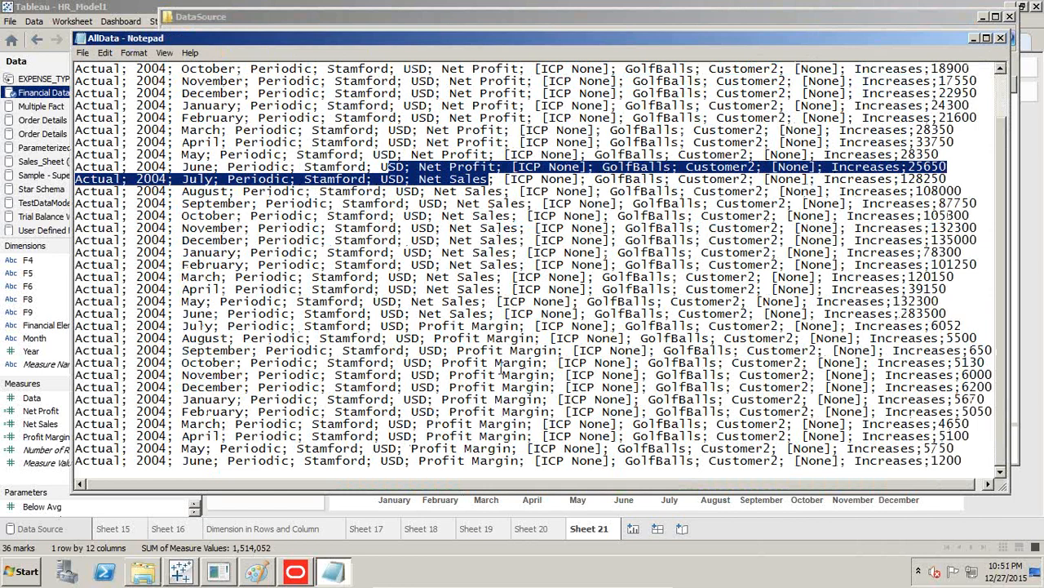
{"action": "scroll", "coordinate": [492, 324], "scroll_direction": "up", "scroll_amount": 2}
{"action": "left_click", "coordinate": [360, 197]}
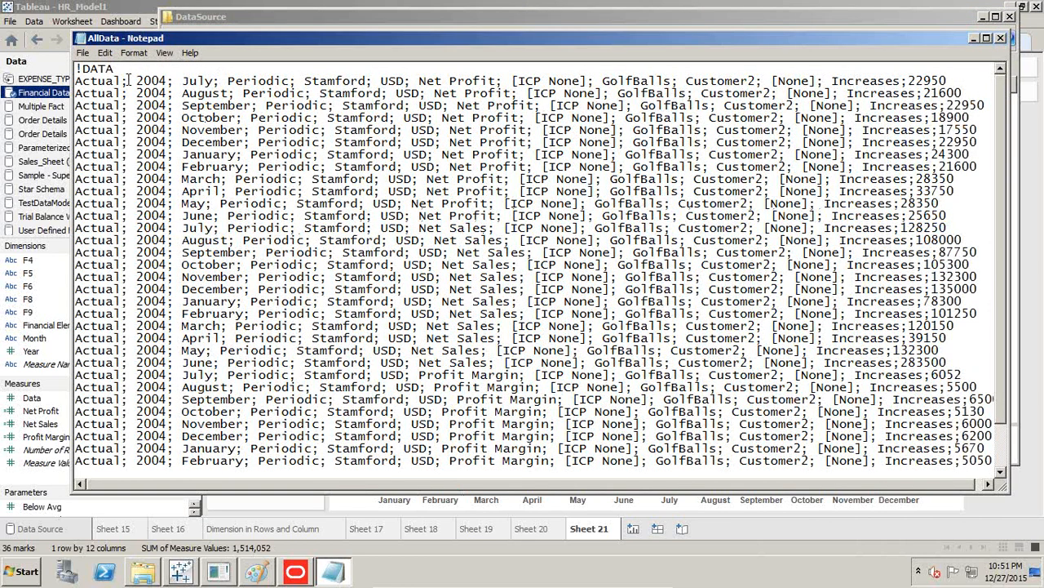
{"action": "left_click_drag", "start_coordinate": [298, 81], "coordinate": [249, 81]}
Switch to Tableau and connect to the text file AllData in C:\DataSource as a new data source
{"action": "left_click", "coordinate": [395, 4]}
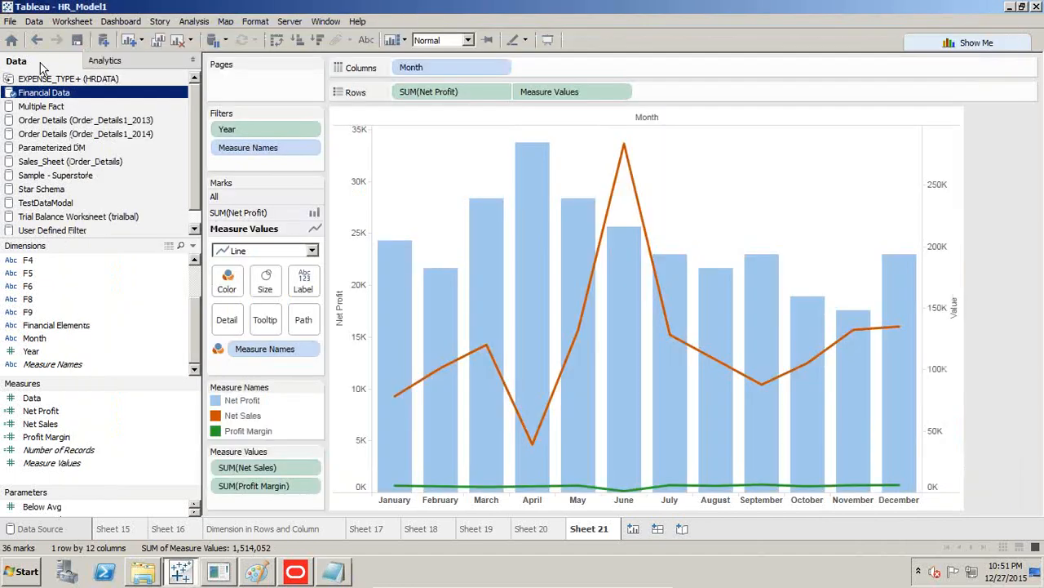
{"action": "left_click", "coordinate": [103, 40]}
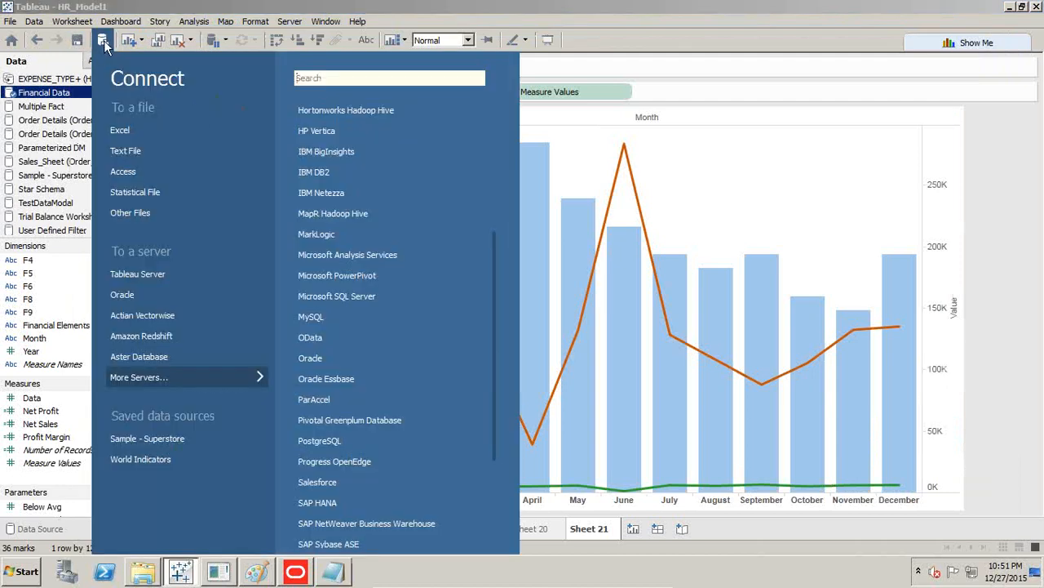
{"action": "left_click", "coordinate": [126, 151]}
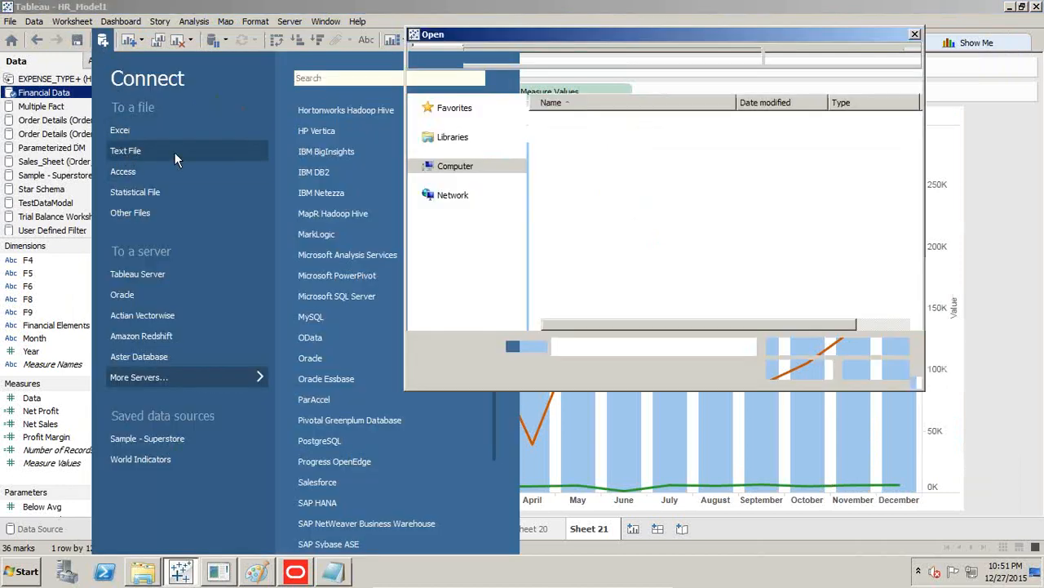
{"action": "left_click", "coordinate": [573, 144]}
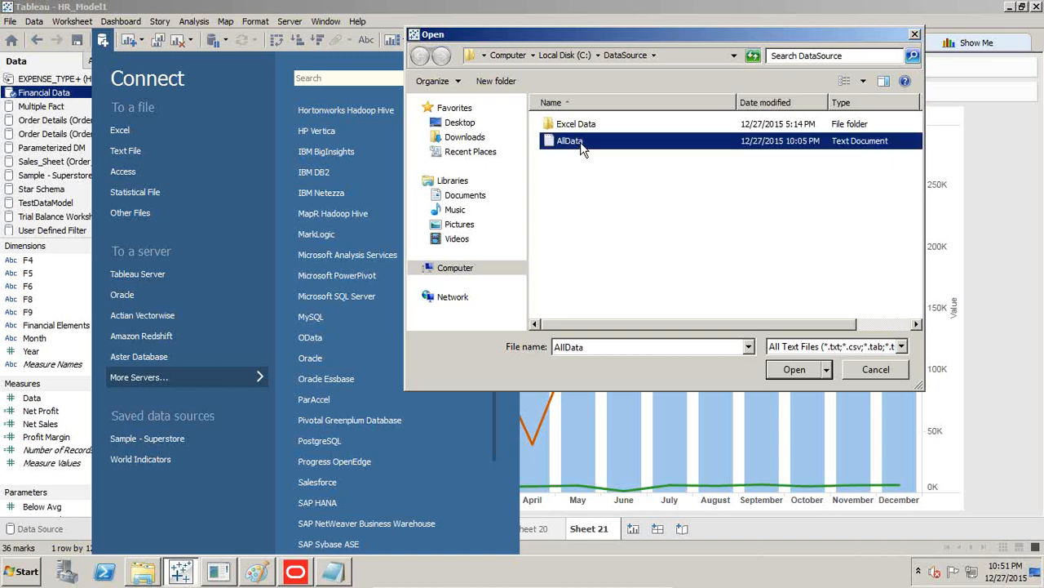
{"action": "left_click", "coordinate": [793, 369]}
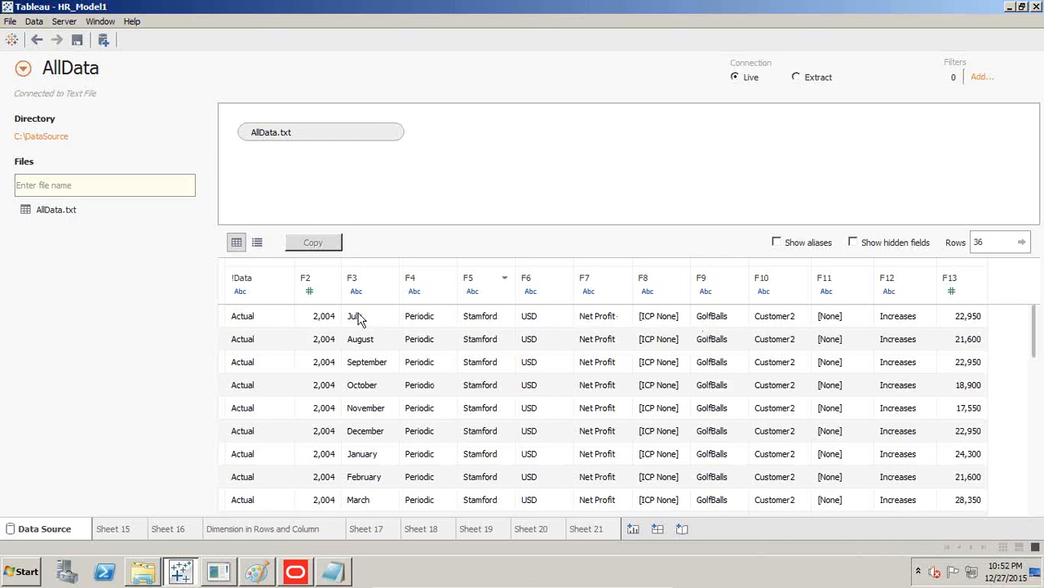
Rename the !Data field of the AllData source to Scenario
{"action": "left_click", "coordinate": [243, 285]}
{"action": "right_click", "coordinate": [242, 285]}
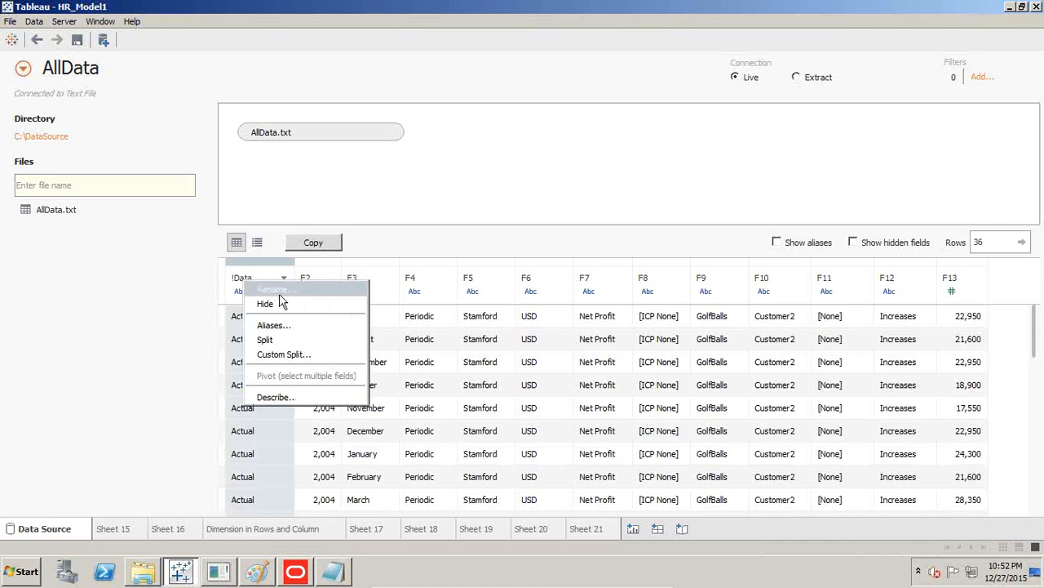
{"action": "left_click", "coordinate": [269, 287]}
{"action": "type", "text": "Ac"}
{"action": "key", "text": "BackSpace"}
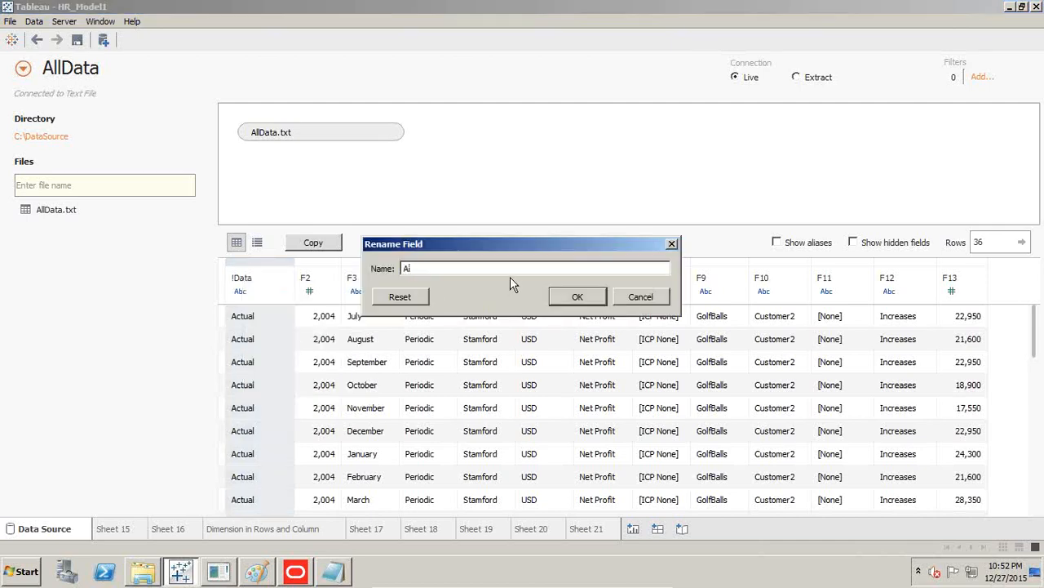
{"action": "key", "text": "BackSpace"}
{"action": "type", "text": "Scenario"}
{"action": "key", "text": "Return"}
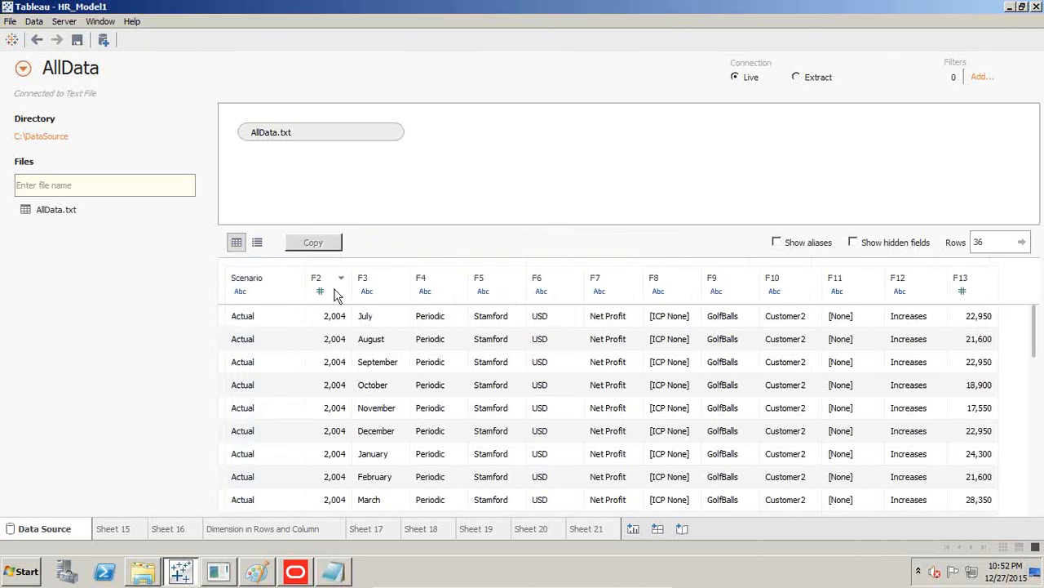
Rename field F2, which holds the year values, to Year
{"action": "left_click", "coordinate": [341, 278]}
{"action": "left_click", "coordinate": [360, 292]}
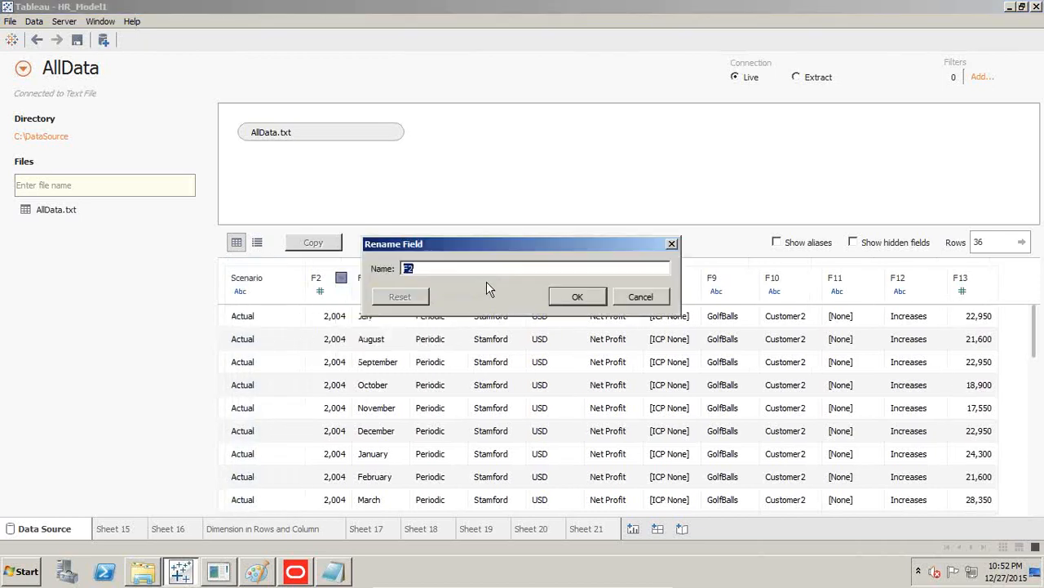
{"action": "type", "text": "Year"}
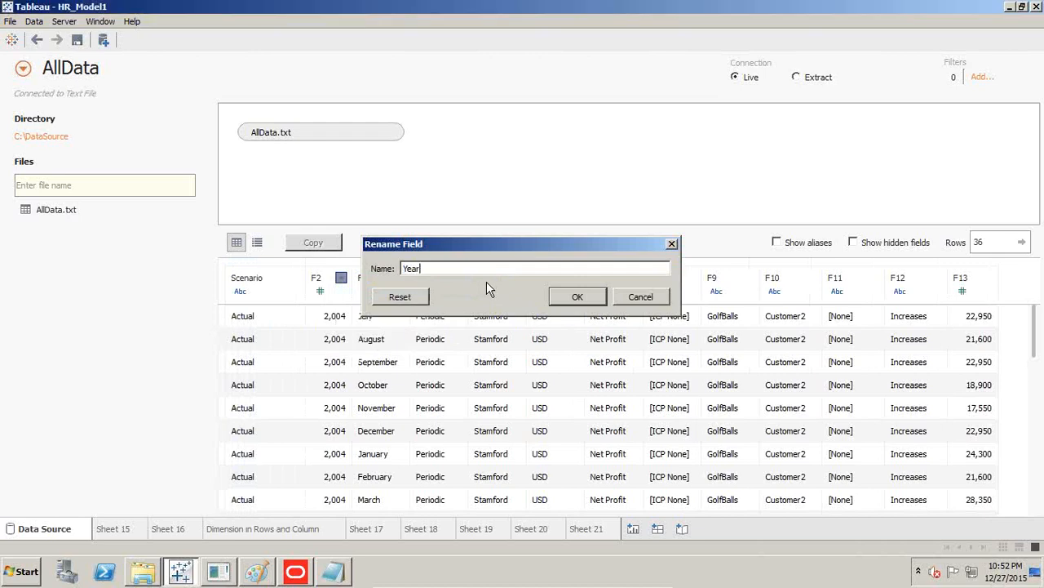
{"action": "key", "text": "Return"}
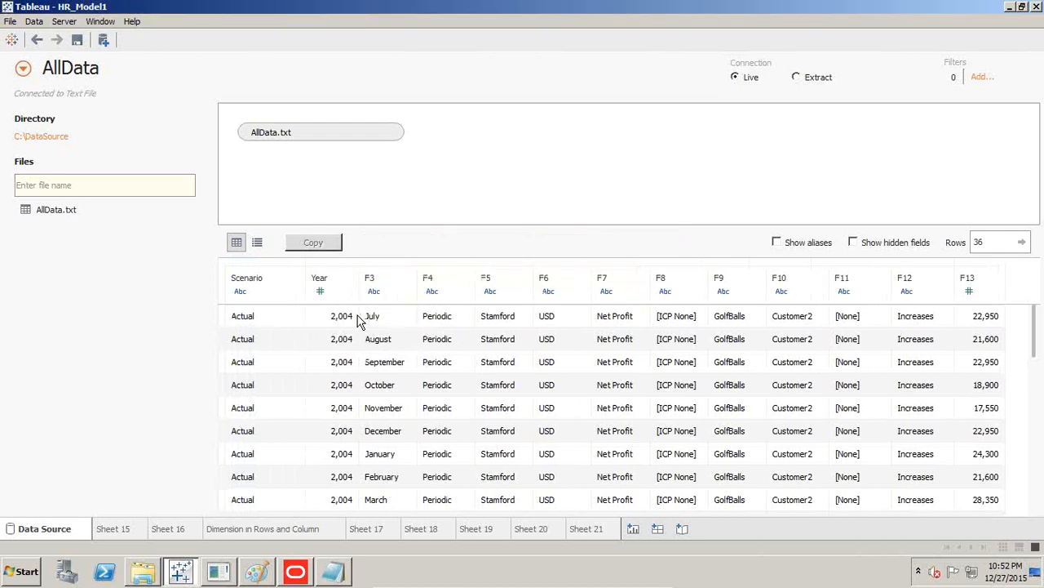
Rename field F3, which holds the month names, to Period
{"action": "left_click", "coordinate": [405, 279]}
{"action": "left_click", "coordinate": [418, 295]}
{"action": "type", "text": "Period"}
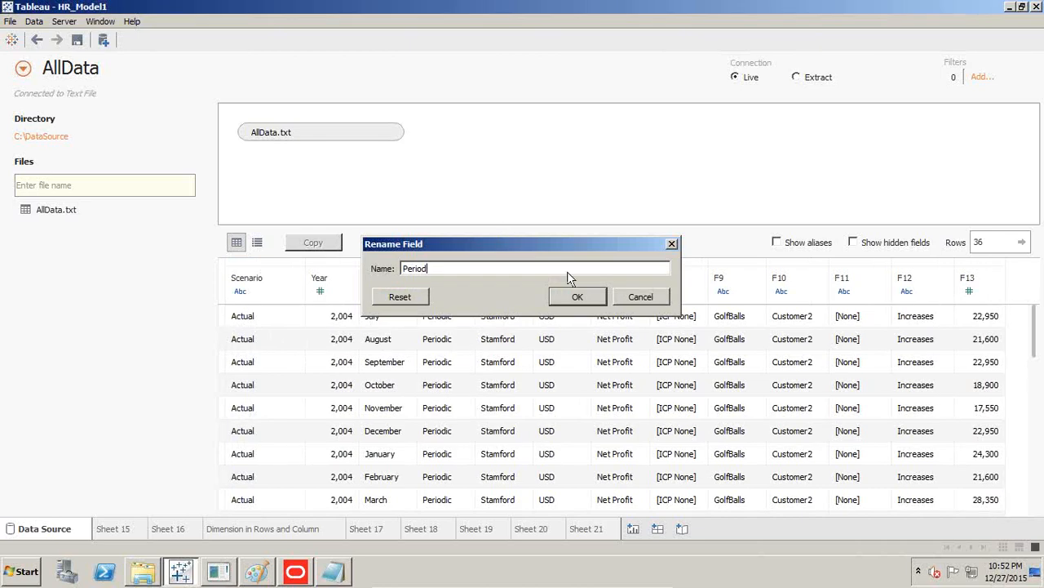
{"action": "key", "text": "Return"}
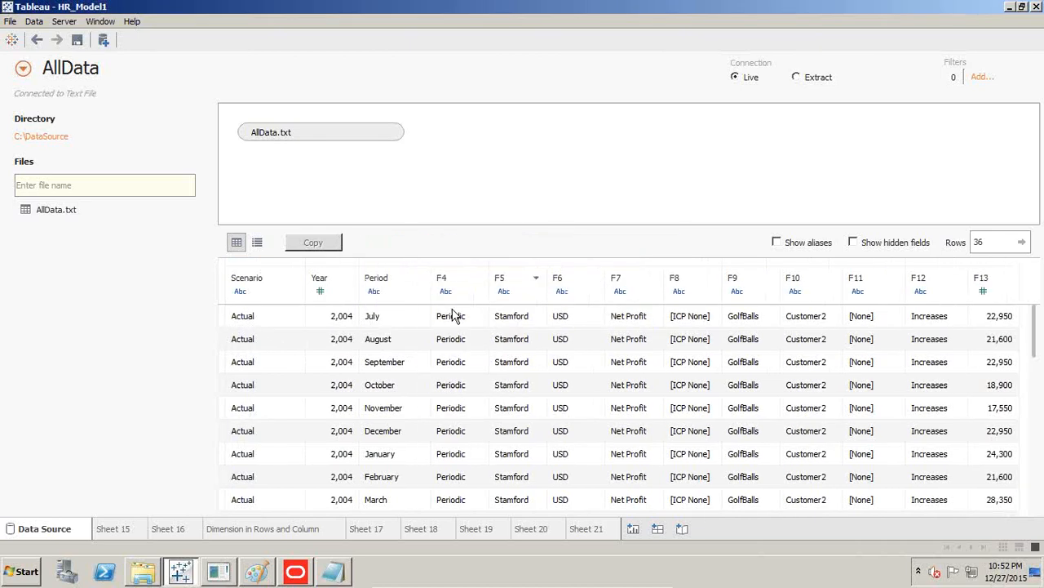
Rename field F4, which holds the Periodic values, to View
{"action": "left_click", "coordinate": [478, 277]}
{"action": "left_click", "coordinate": [487, 292]}
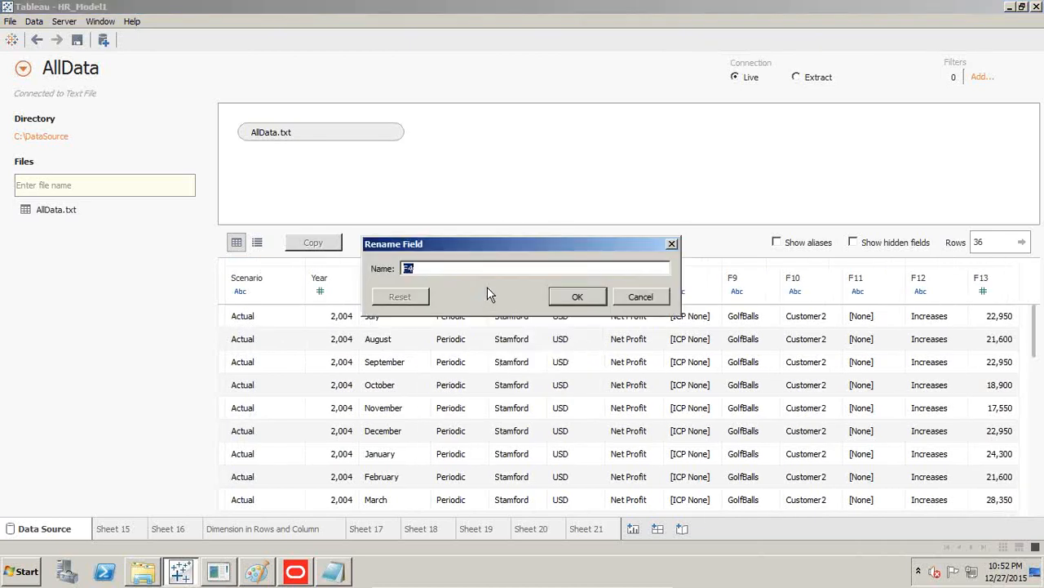
{"action": "type", "text": "View"}
{"action": "key", "text": "Return"}
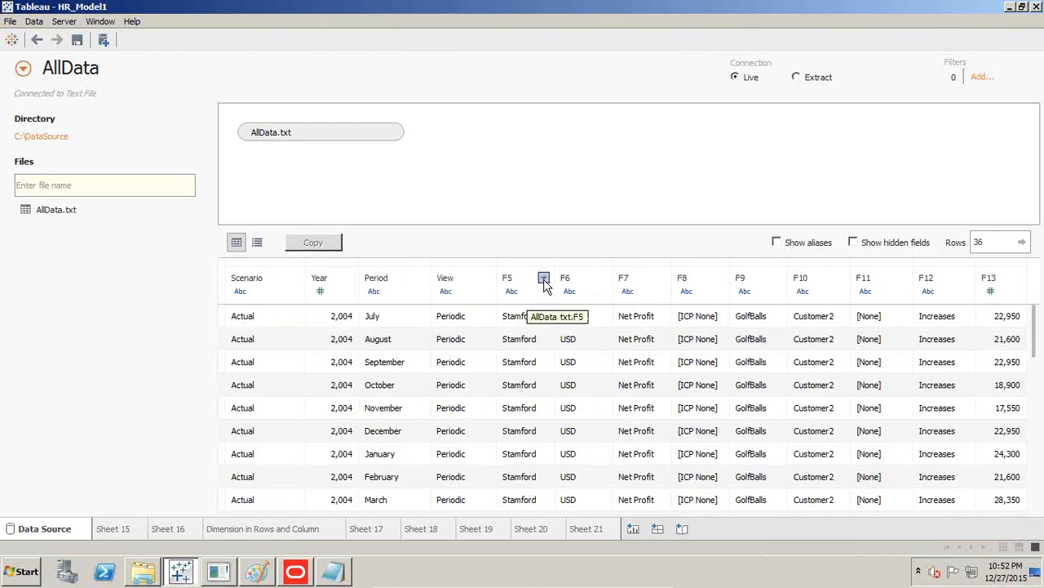
Rename field F5, which holds the Stamford values, to Entity
{"action": "left_click", "coordinate": [544, 277]}
{"action": "left_click", "coordinate": [568, 295]}
{"action": "type", "text": "E"}
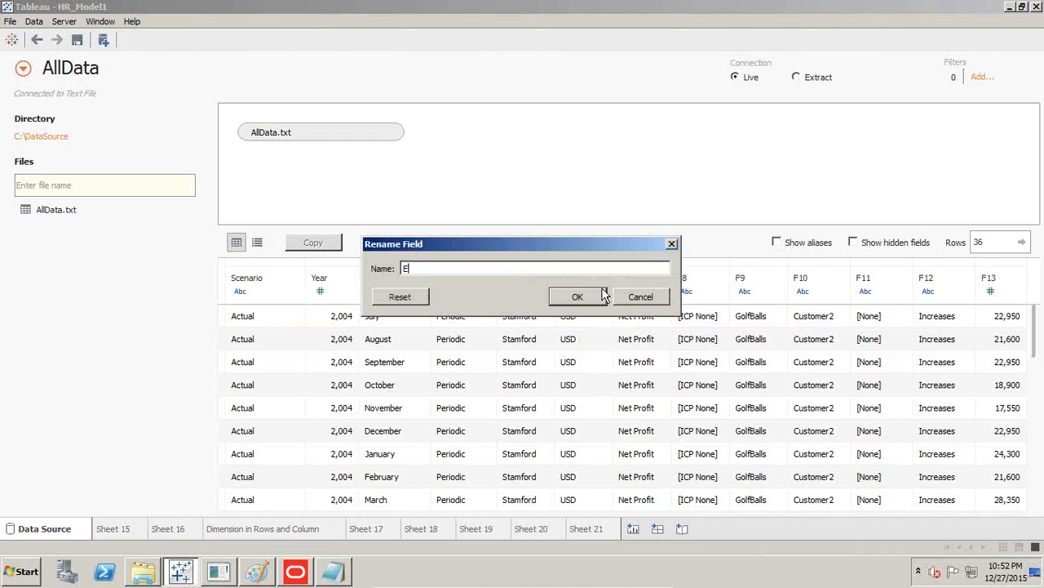
{"action": "type", "text": "ntitly"}
{"action": "left_click", "coordinate": [601, 295]}
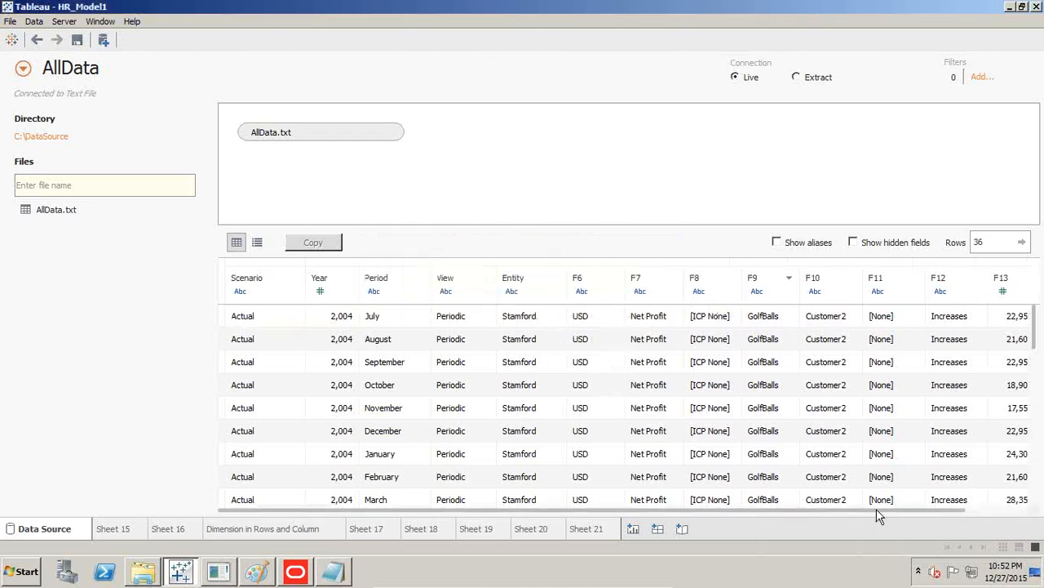
Rename field F13, which holds the numeric amounts, to Financial Element
{"action": "left_click_drag", "start_coordinate": [877, 509], "coordinate": [928, 514]}
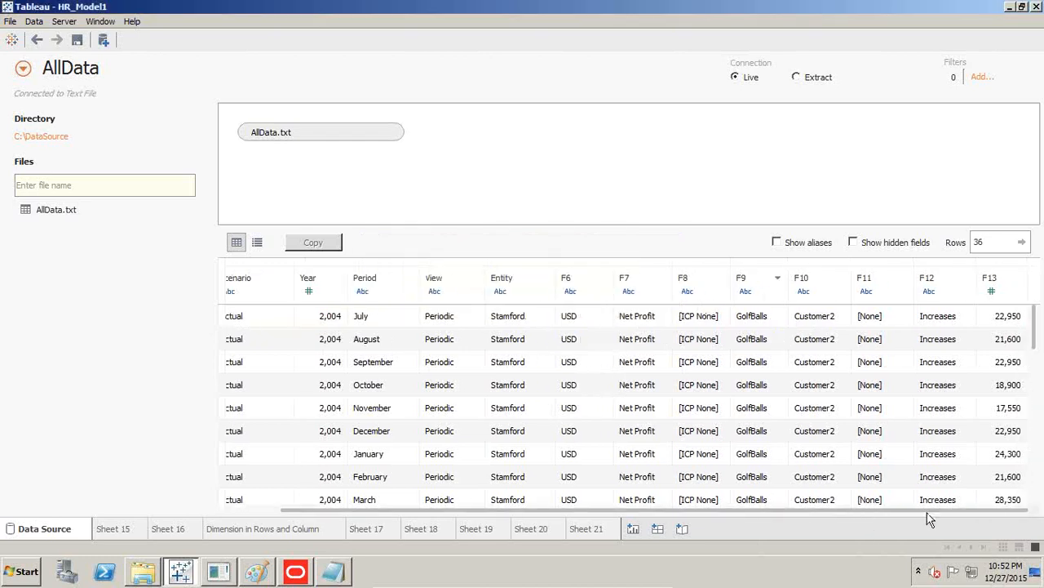
{"action": "left_click", "coordinate": [995, 281]}
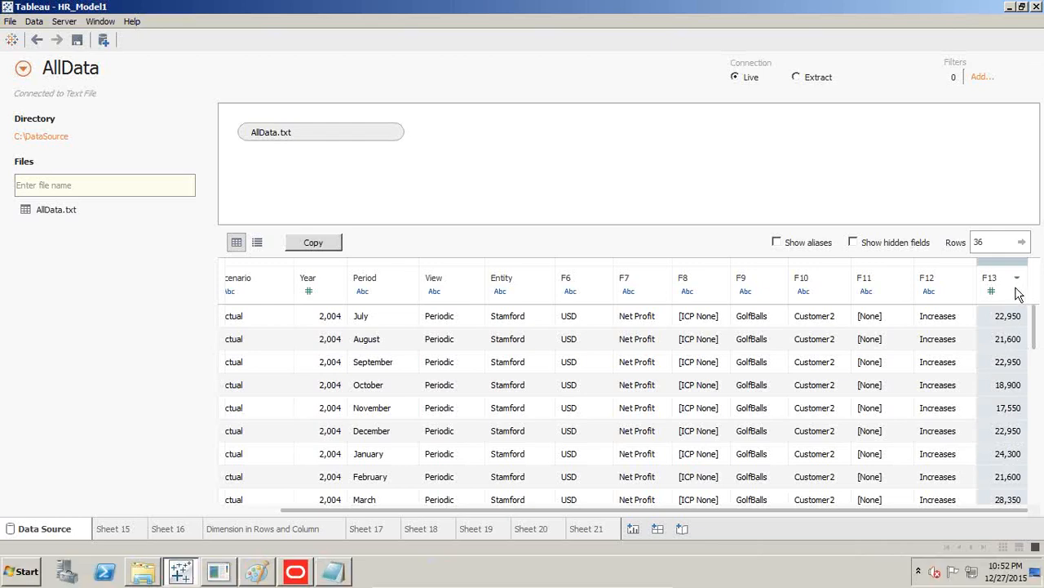
{"action": "left_click", "coordinate": [1017, 292]}
{"action": "left_click", "coordinate": [997, 297]}
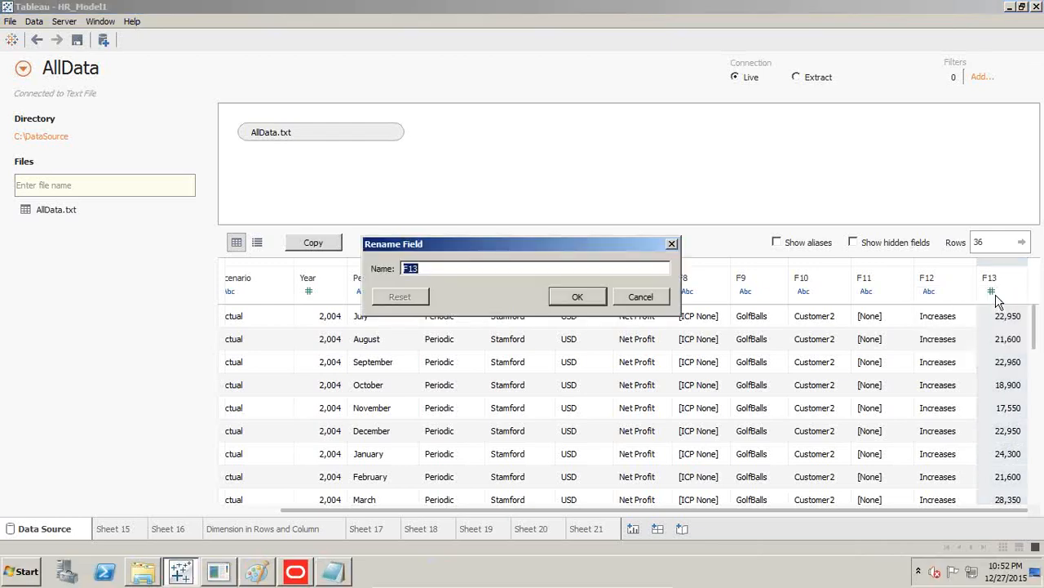
{"action": "type", "text": "Financial Element"}
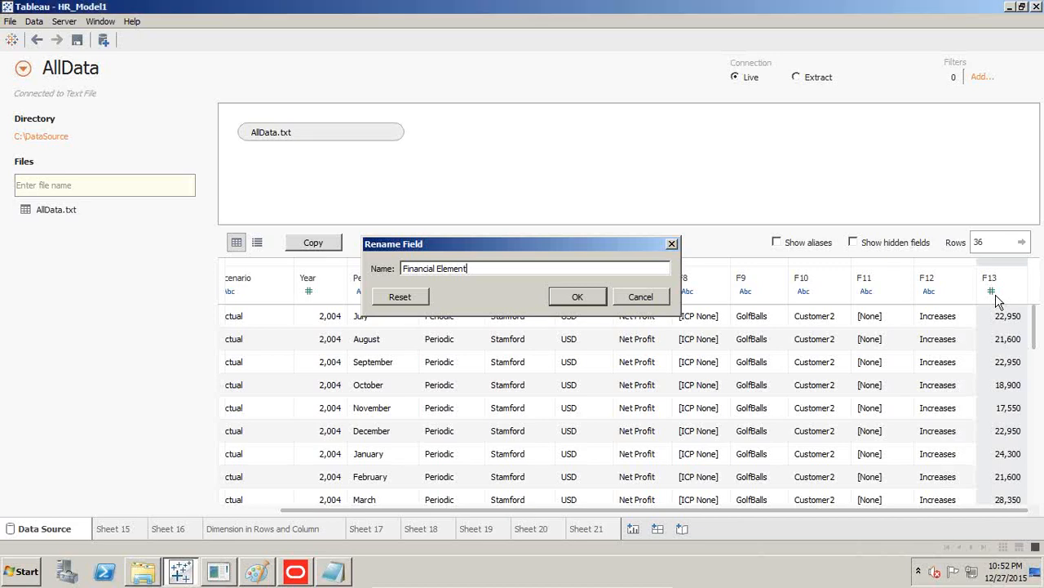
{"action": "key", "text": "Return"}
Rename the AllData data source as Income Statement
{"action": "left_click", "coordinate": [109, 67]}
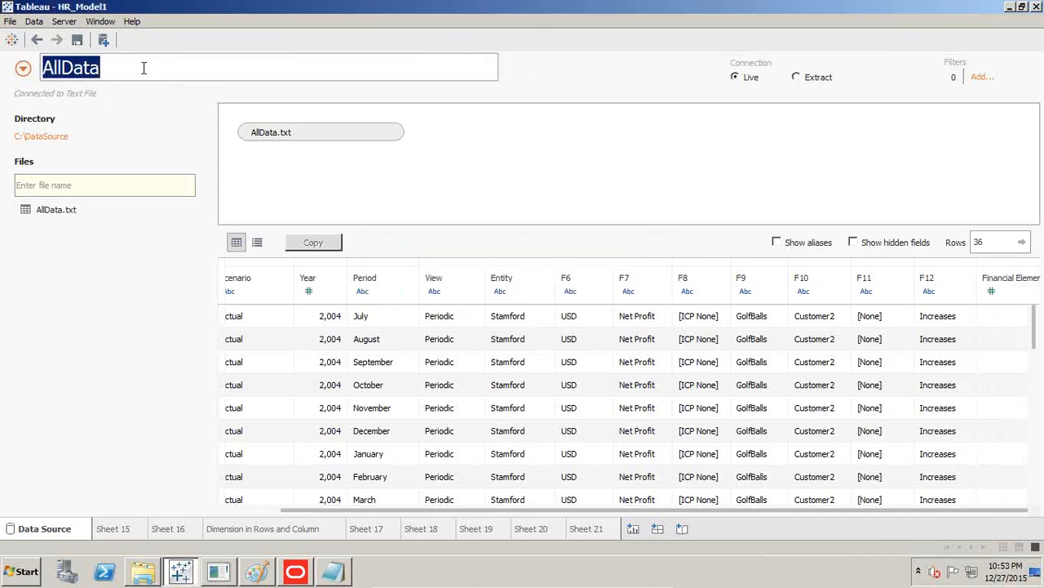
{"action": "type", "text": "Incom"}
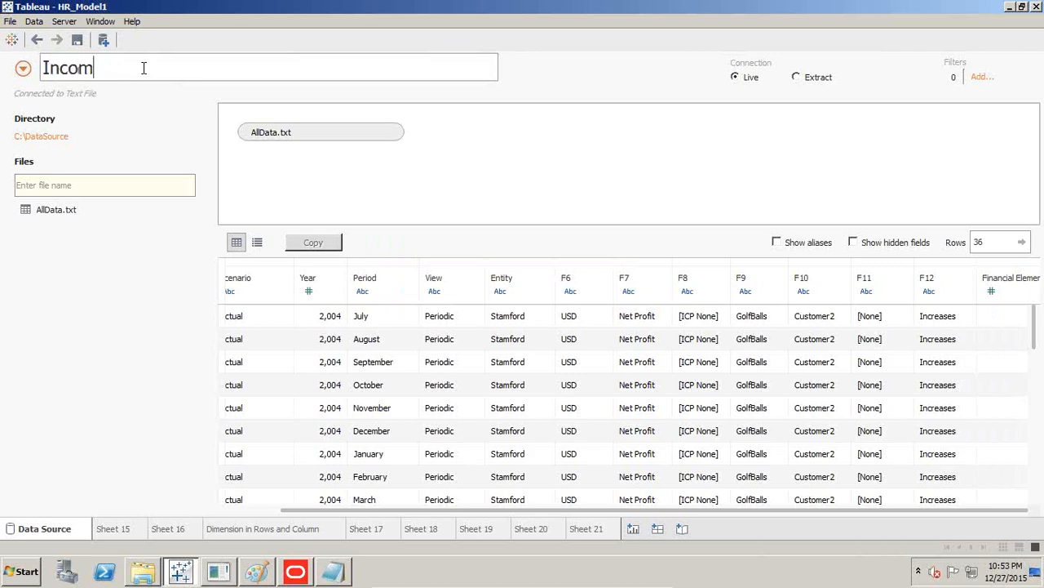
{"action": "type", "text": "e Statement"}
{"action": "key", "text": "Return"}
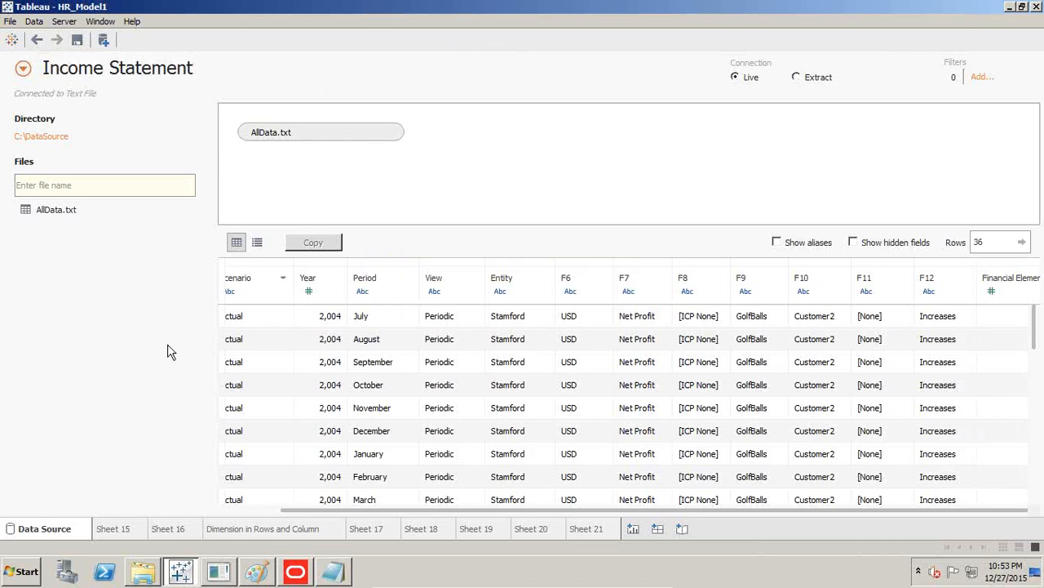
Add a new worksheet to the workbook for the Income Statement data source
{"action": "left_click", "coordinate": [635, 528]}
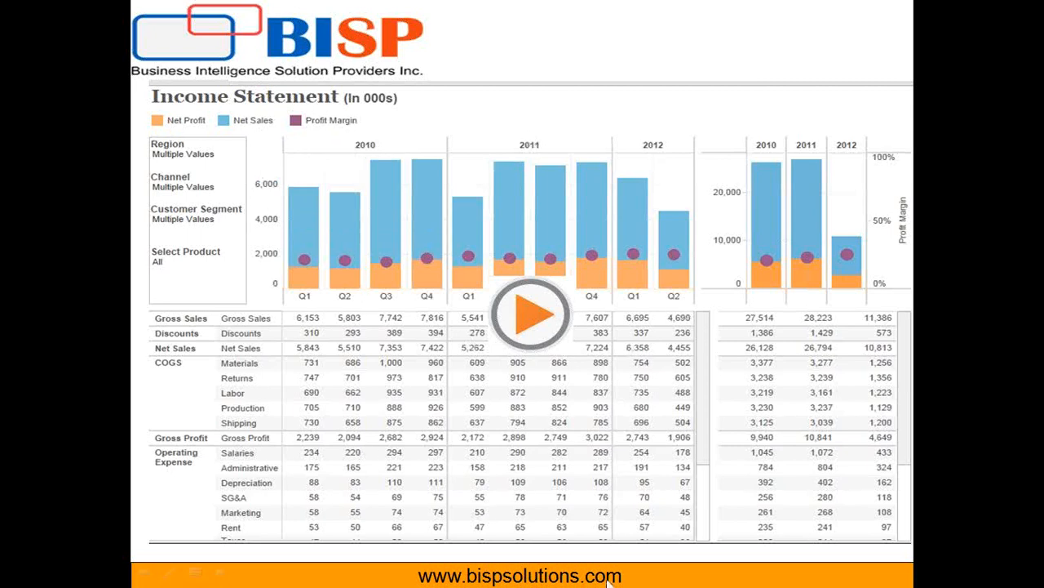
{"action": "key", "text": "super"}
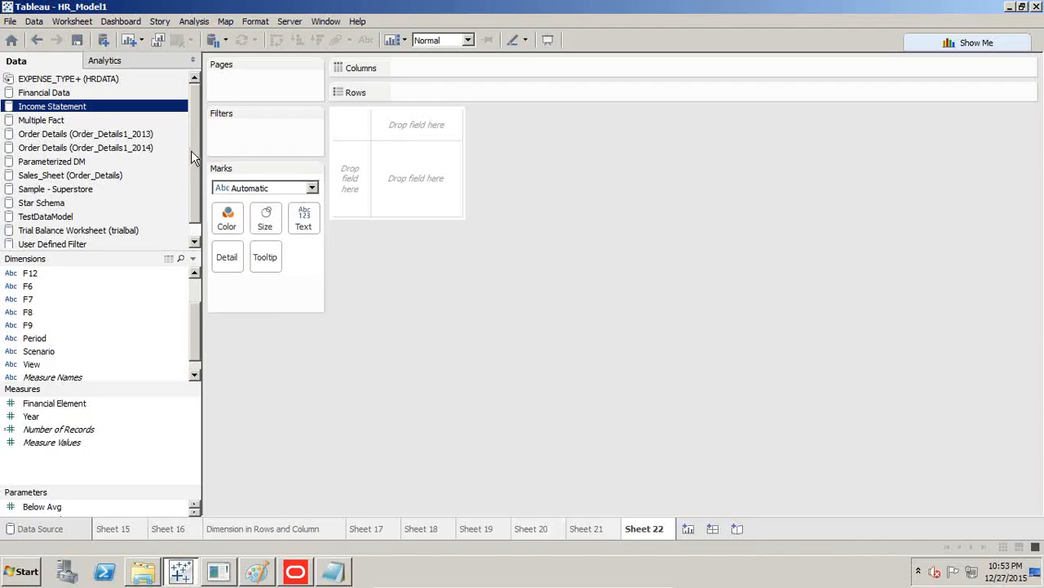
{"action": "scroll", "coordinate": [189, 177], "scroll_direction": "down", "scroll_amount": 1}
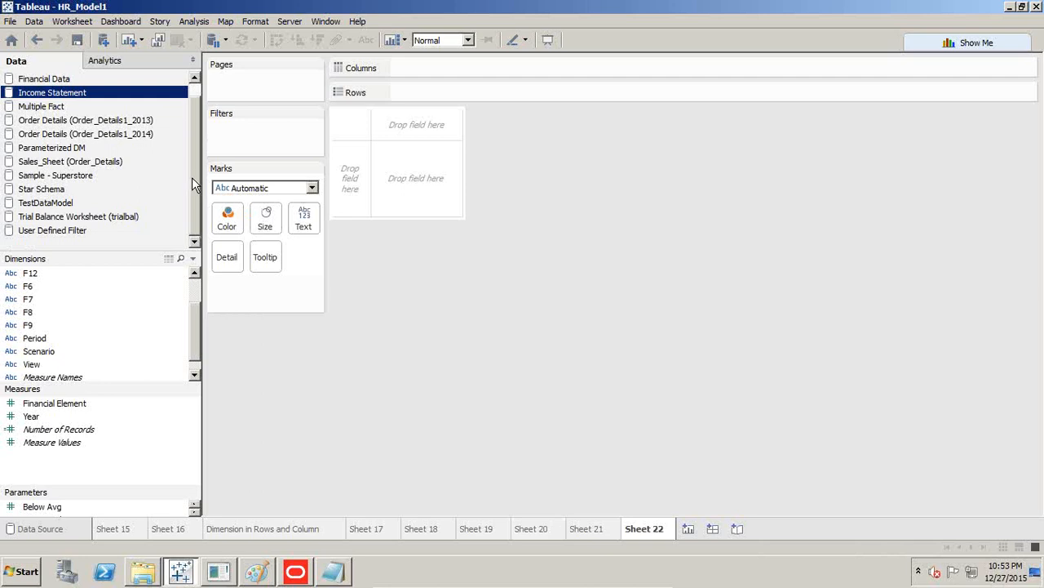
{"action": "scroll", "coordinate": [187, 163], "scroll_direction": "up", "scroll_amount": 1}
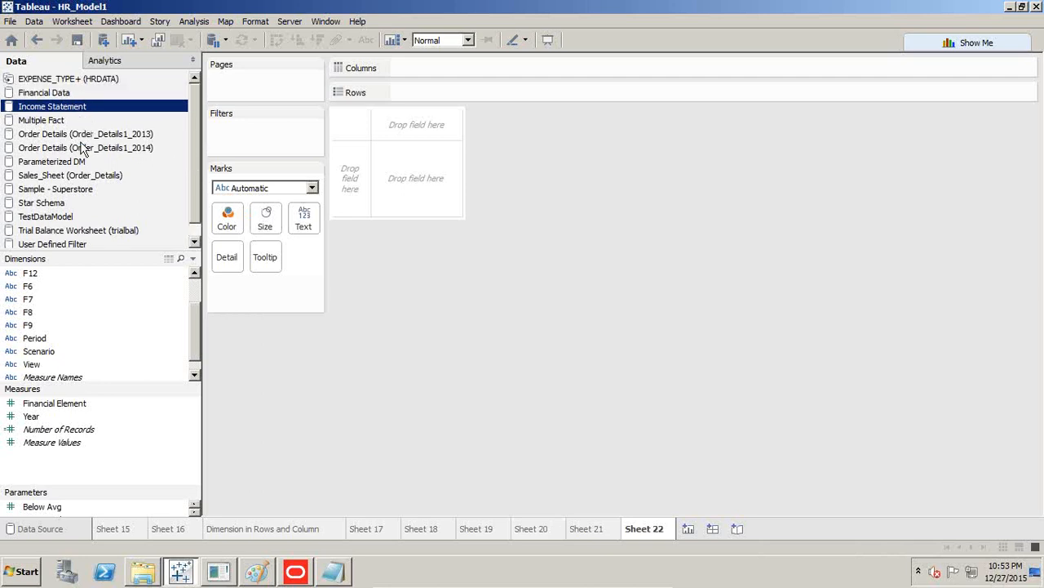
Convert the Year field from a measure to a dimension
{"action": "scroll", "coordinate": [195, 299], "scroll_direction": "up", "scroll_amount": 3}
{"action": "scroll", "coordinate": [189, 343], "scroll_direction": "down", "scroll_amount": 4}
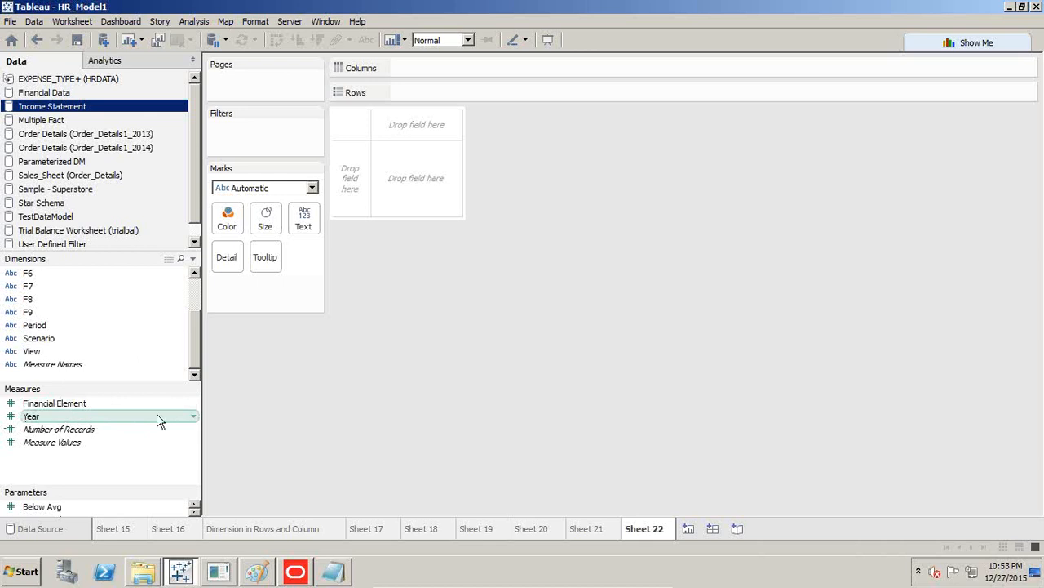
{"action": "left_click", "coordinate": [194, 418]}
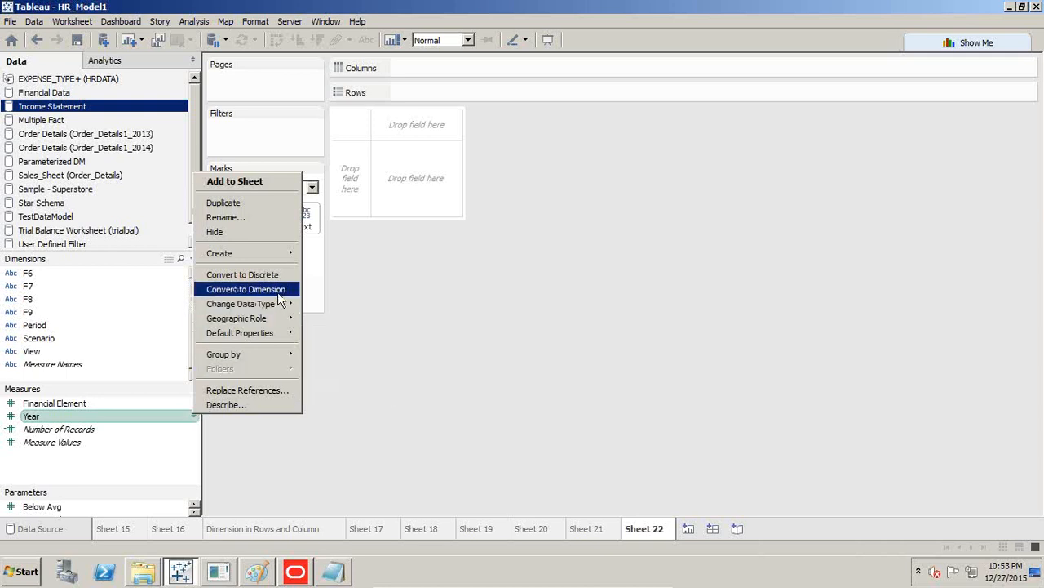
{"action": "left_click", "coordinate": [279, 290]}
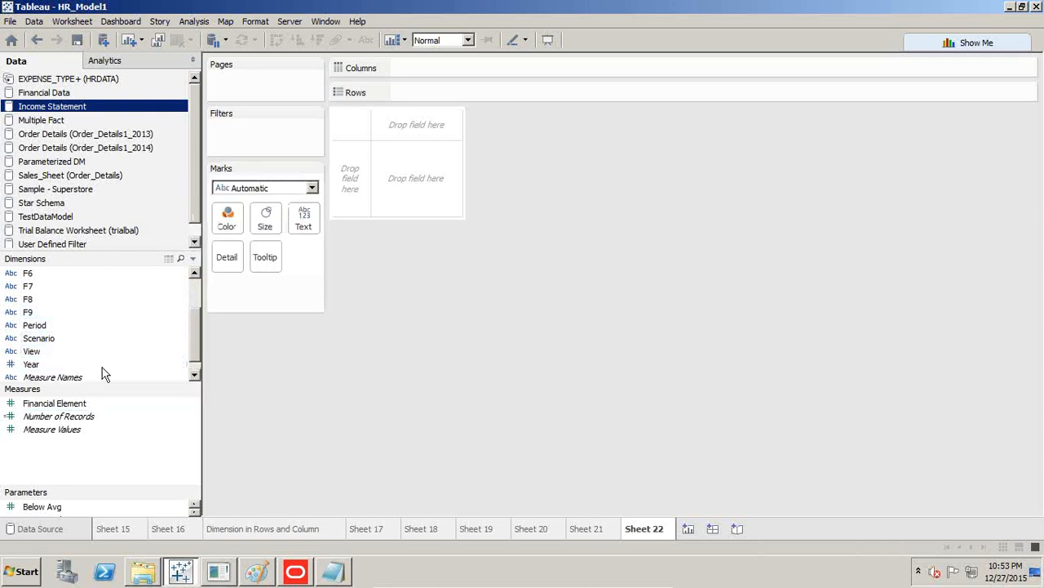
Build a bar chart with the sum of Financial Element on Rows and Period on Columns
{"action": "left_click", "coordinate": [192, 404]}
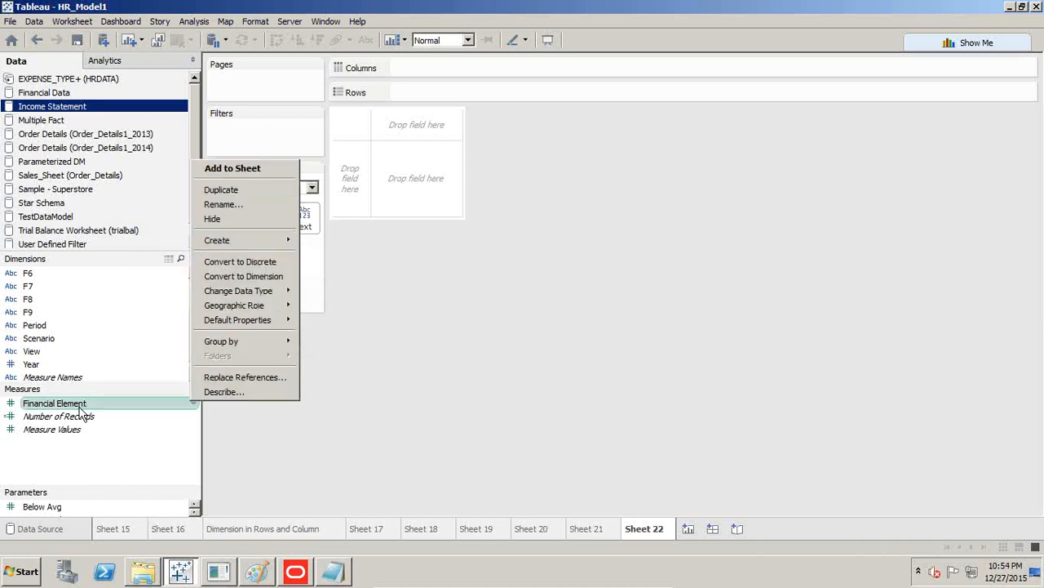
{"action": "left_click_drag", "start_coordinate": [80, 405], "coordinate": [351, 170]}
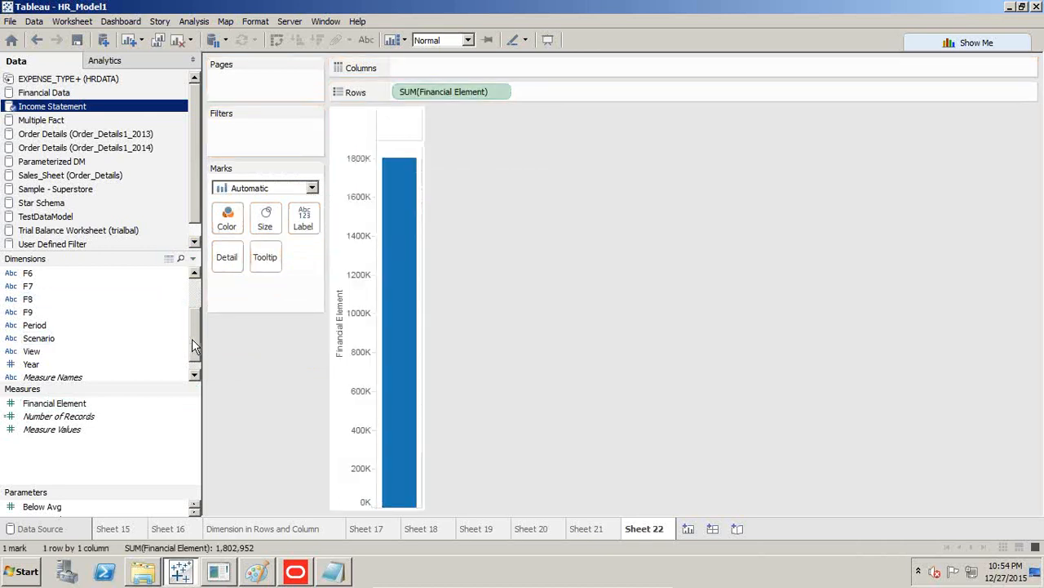
{"action": "scroll", "coordinate": [193, 336], "scroll_direction": "up", "scroll_amount": 2}
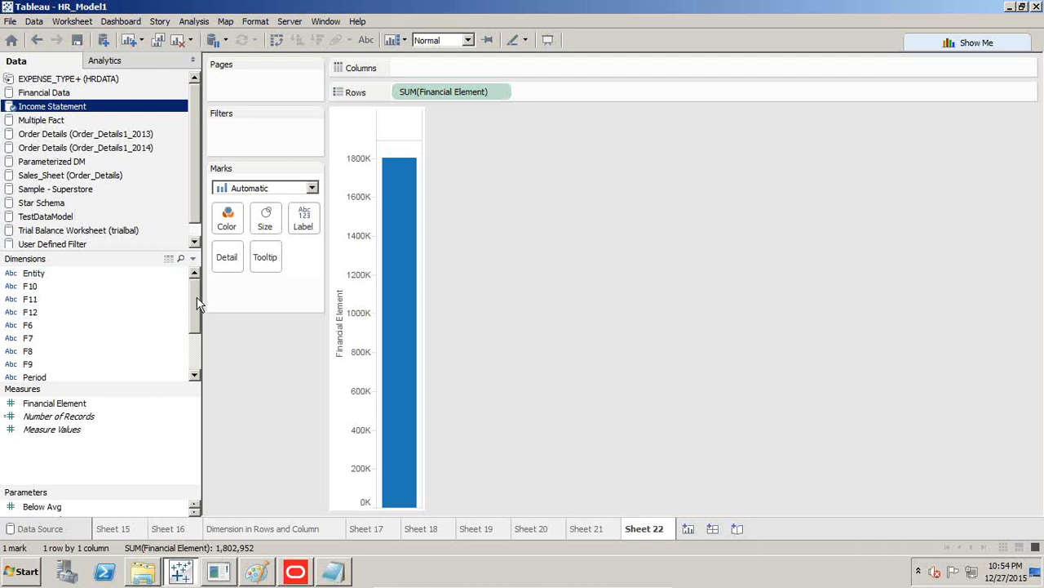
{"action": "scroll", "coordinate": [194, 326], "scroll_direction": "down", "scroll_amount": 2}
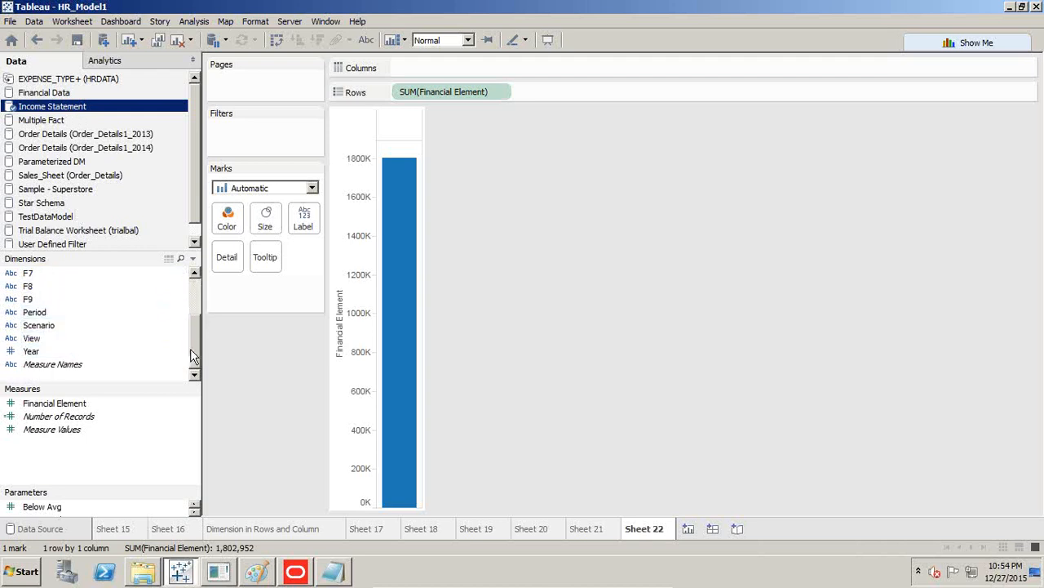
{"action": "mouse_move", "coordinate": [191, 348]}
{"action": "left_mouse_down"}
{"action": "mouse_move", "coordinate": [195, 296]}
{"action": "mouse_move", "coordinate": [199, 356]}
{"action": "left_mouse_up"}
{"action": "left_click_drag", "start_coordinate": [193, 338], "coordinate": [192, 332]}
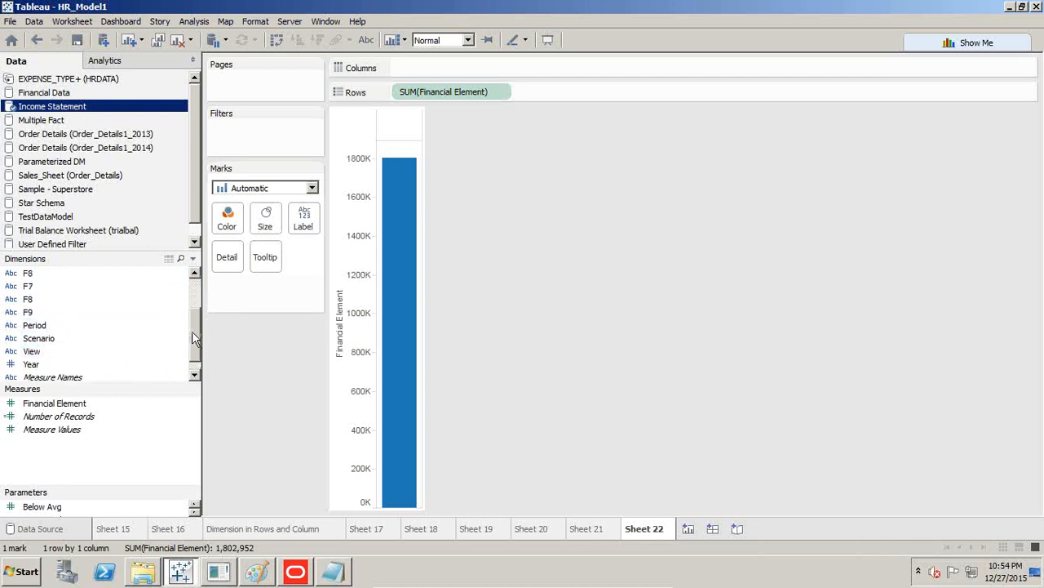
{"action": "mouse_move", "coordinate": [49, 326]}
{"action": "left_mouse_down"}
{"action": "mouse_move", "coordinate": [408, 88]}
{"action": "mouse_move", "coordinate": [398, 67]}
{"action": "left_mouse_up"}
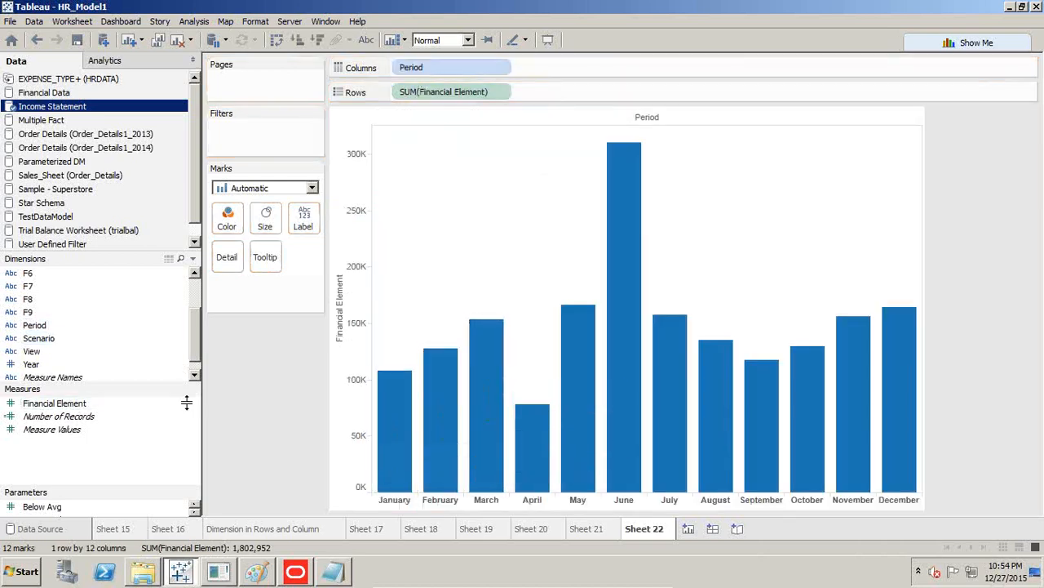
Open the AllData text file and examine the amount and account values in its first record, then return to Tableau
{"action": "left_click", "coordinate": [145, 574]}
{"action": "double_click", "coordinate": [339, 123]}
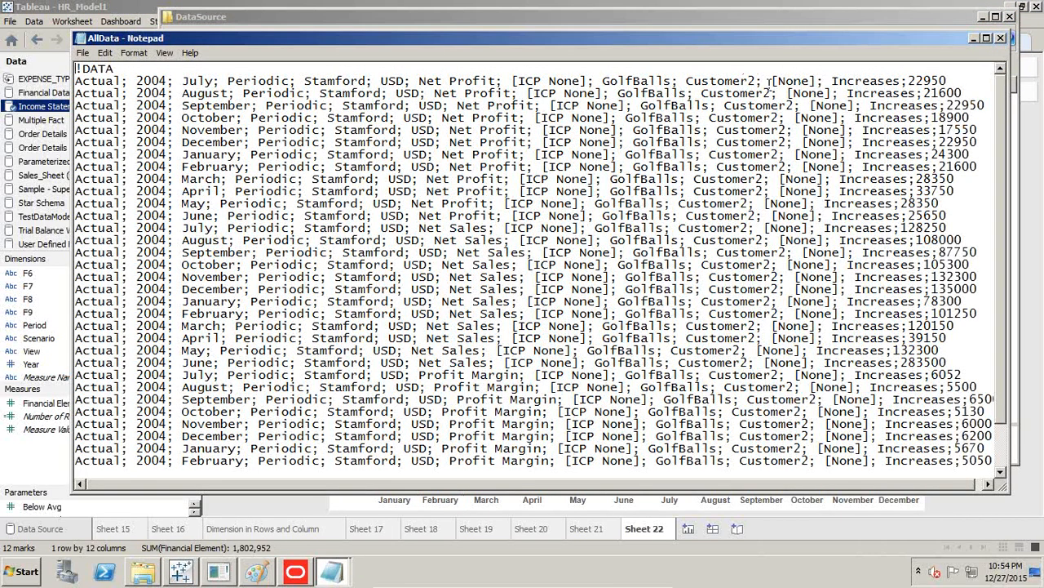
{"action": "left_click_drag", "start_coordinate": [916, 82], "coordinate": [951, 84]}
{"action": "left_click_drag", "start_coordinate": [419, 82], "coordinate": [504, 81]}
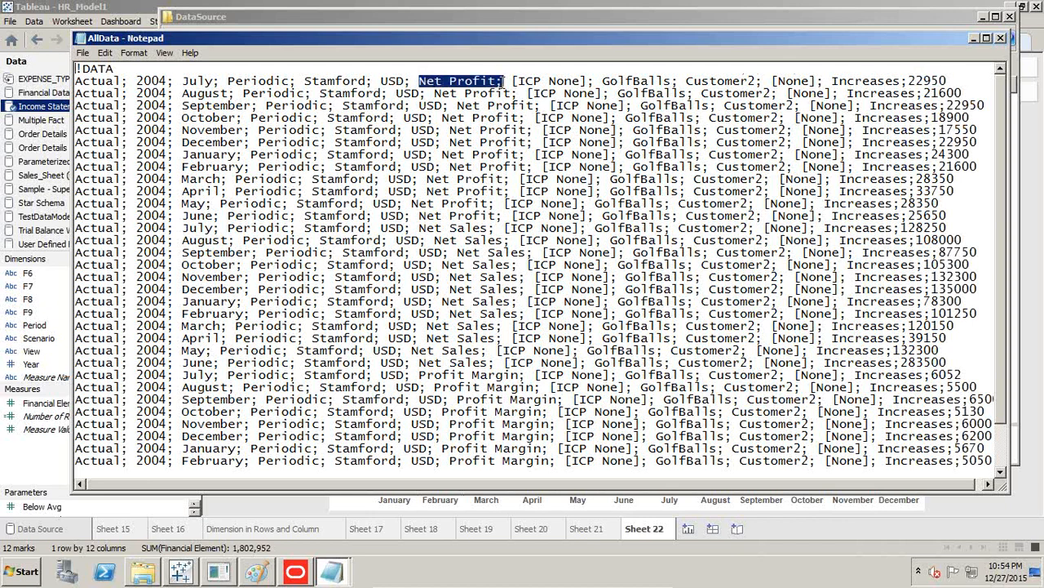
{"action": "left_click", "coordinate": [1001, 37]}
{"action": "left_click", "coordinate": [98, 7]}
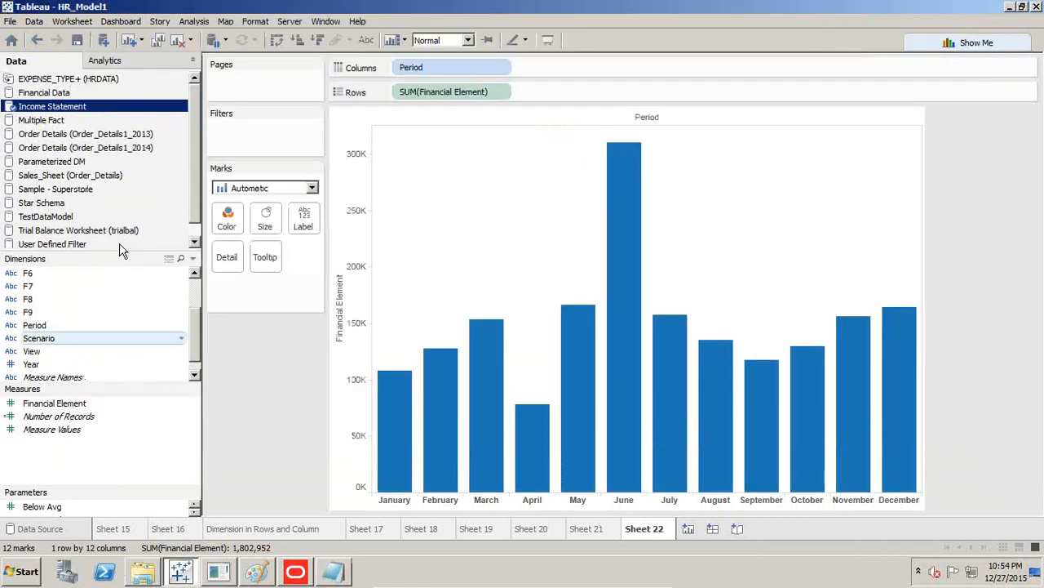
Rename the Financial Element measure to Data
{"action": "right_click", "coordinate": [192, 404]}
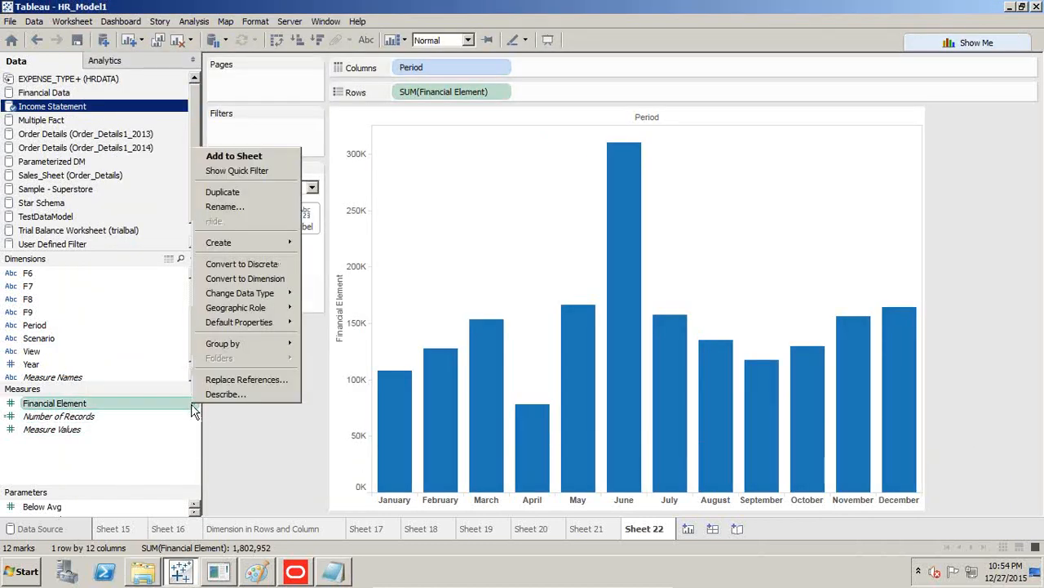
{"action": "left_click", "coordinate": [242, 205]}
{"action": "type", "text": "Data"}
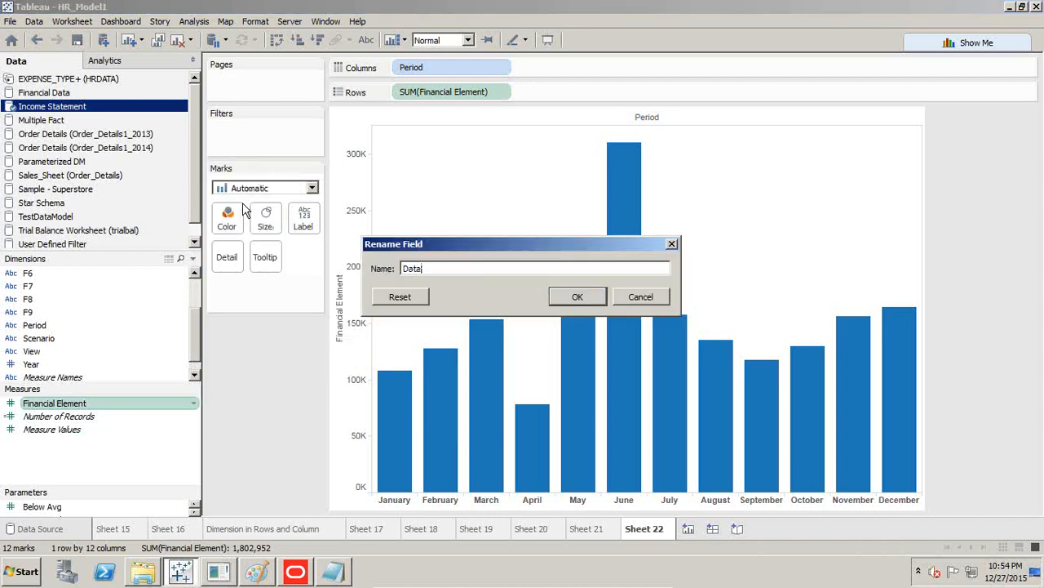
{"action": "key", "text": "Return"}
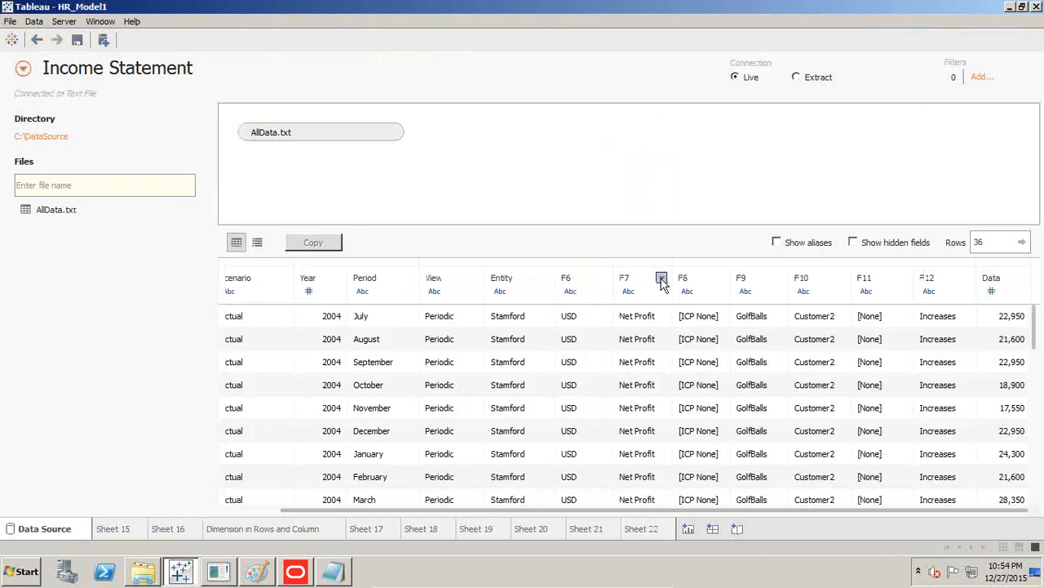
In the data source, rename field F7, which holds the Net Profit values, to Financial Element and review its rows
{"action": "left_click", "coordinate": [661, 278]}
{"action": "left_click", "coordinate": [683, 293]}
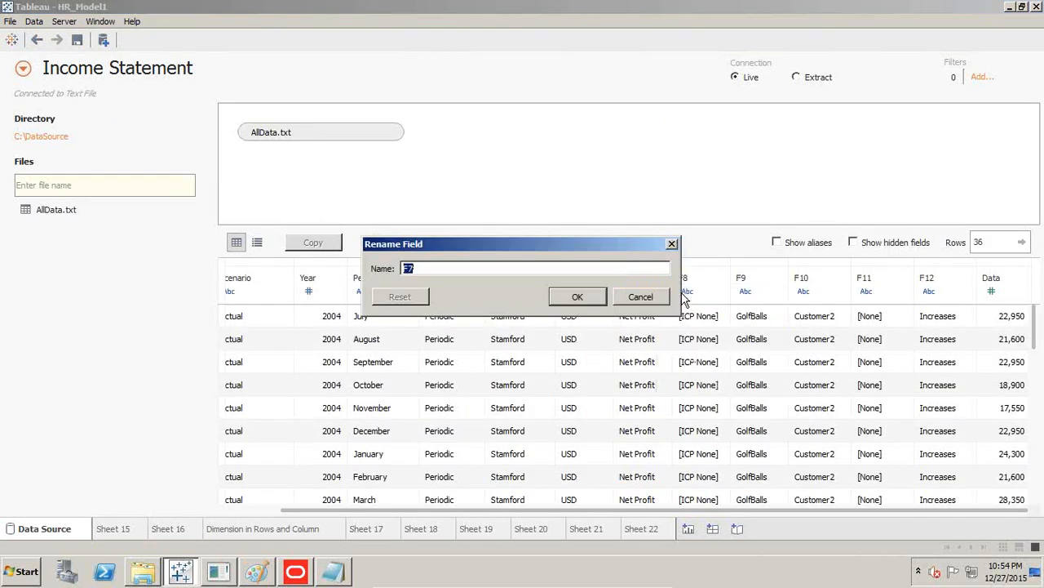
{"action": "type", "text": "Financial Elemen"}
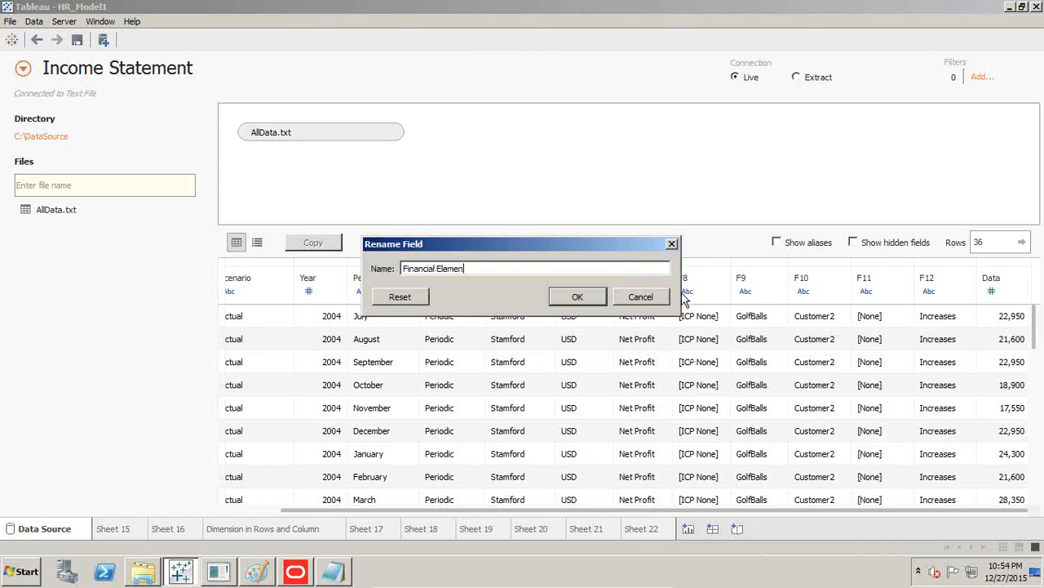
{"action": "type", "text": "t"}
{"action": "key", "text": "Return"}
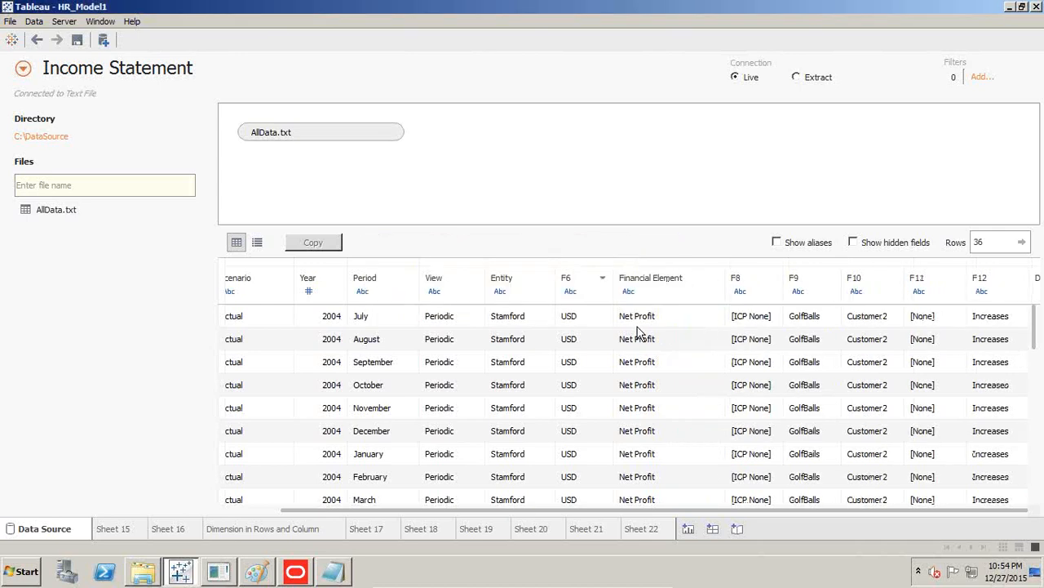
{"action": "scroll", "coordinate": [707, 408], "scroll_direction": "down", "scroll_amount": 9}
{"action": "scroll", "coordinate": [690, 422], "scroll_direction": "up", "scroll_amount": 9}
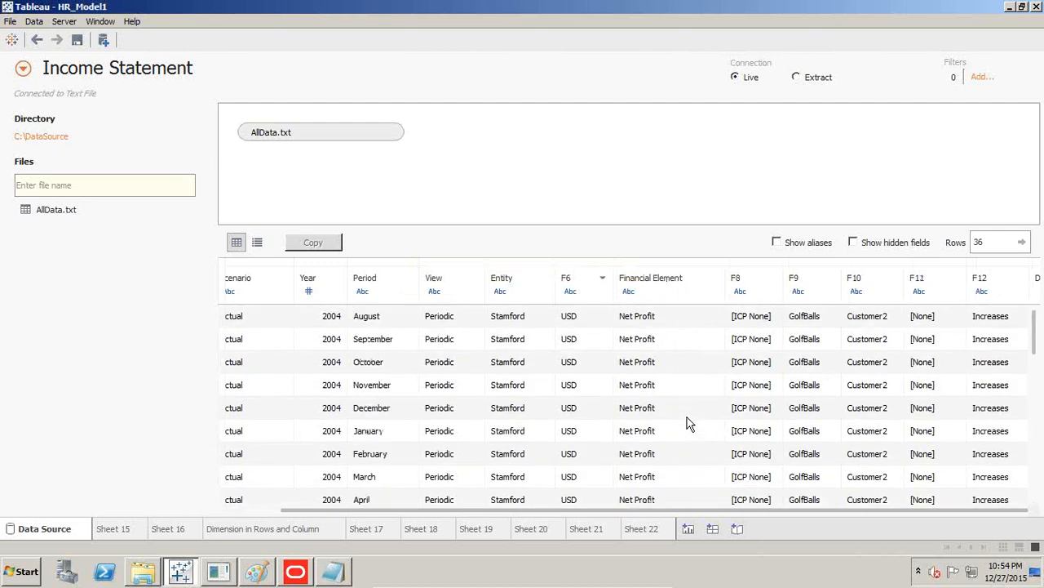
{"action": "scroll", "coordinate": [686, 423], "scroll_direction": "up", "scroll_amount": 1}
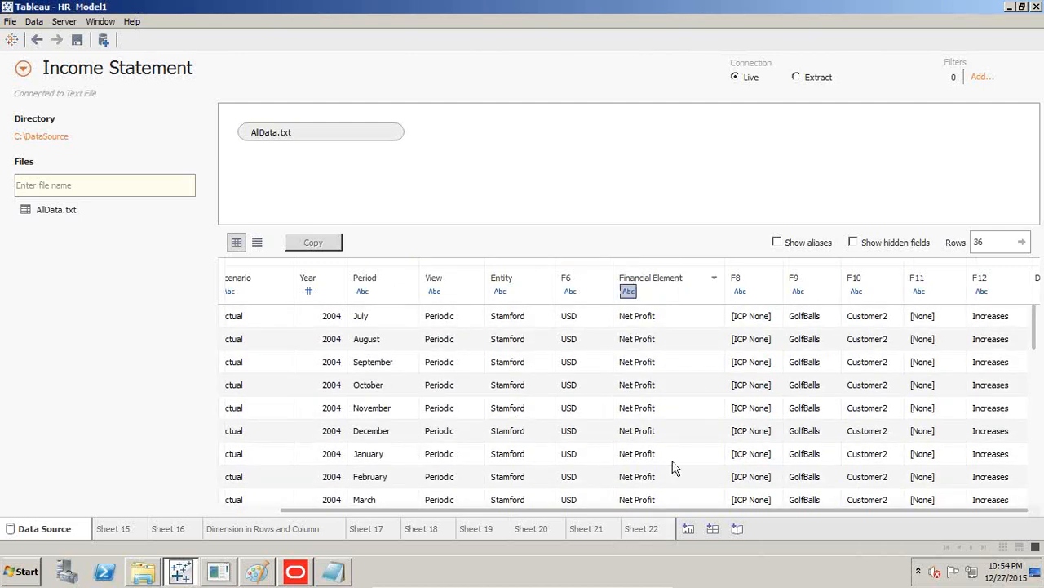
On Sheet 22, create a calculated field from the Data measure and name it Net Sales
{"action": "left_click", "coordinate": [639, 530]}
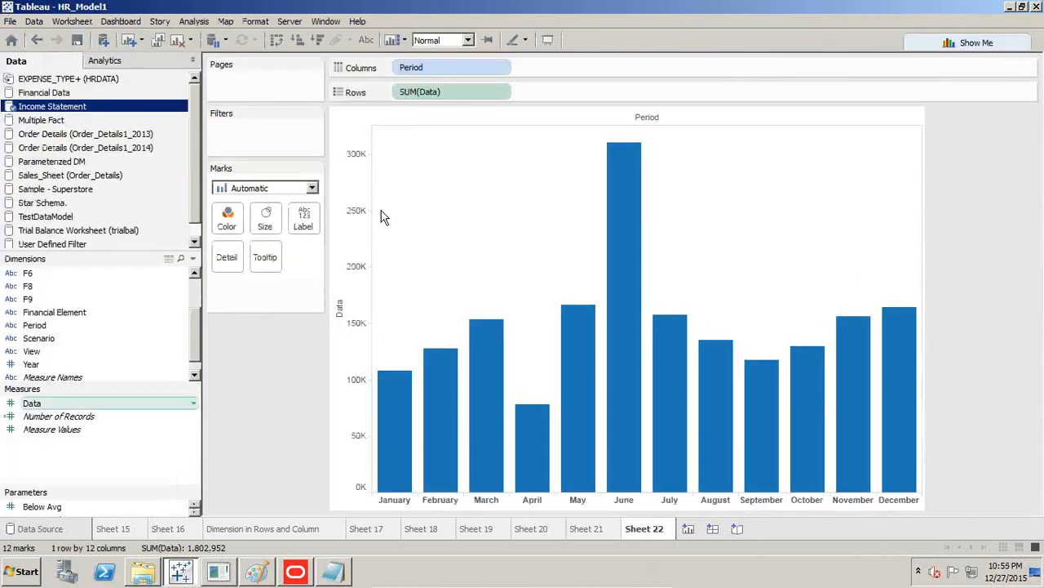
{"action": "left_click", "coordinate": [194, 405]}
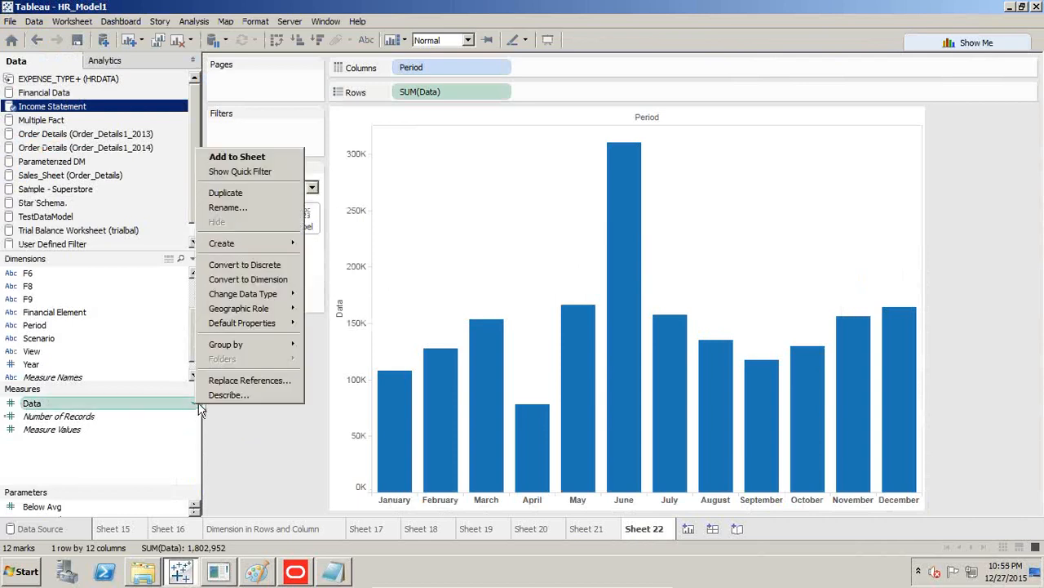
{"action": "mouse_move", "coordinate": [261, 244]}
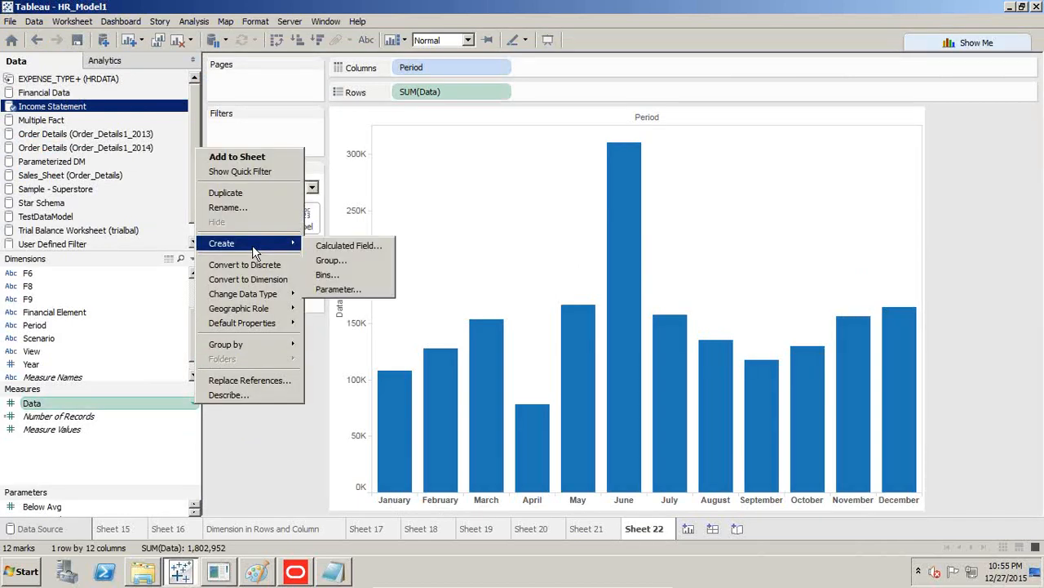
{"action": "left_click", "coordinate": [346, 246]}
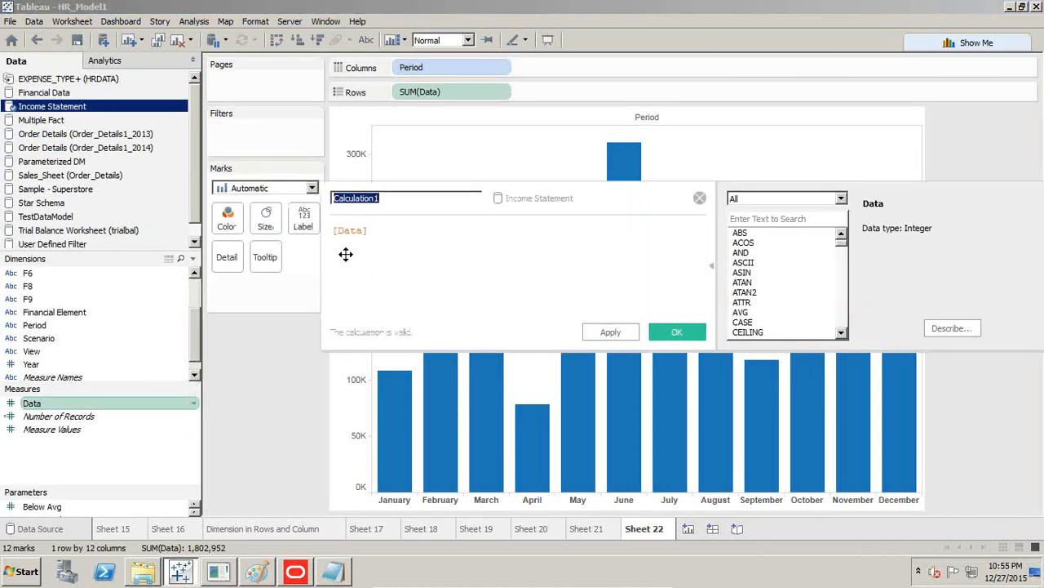
{"action": "type", "text": "Net Sales"}
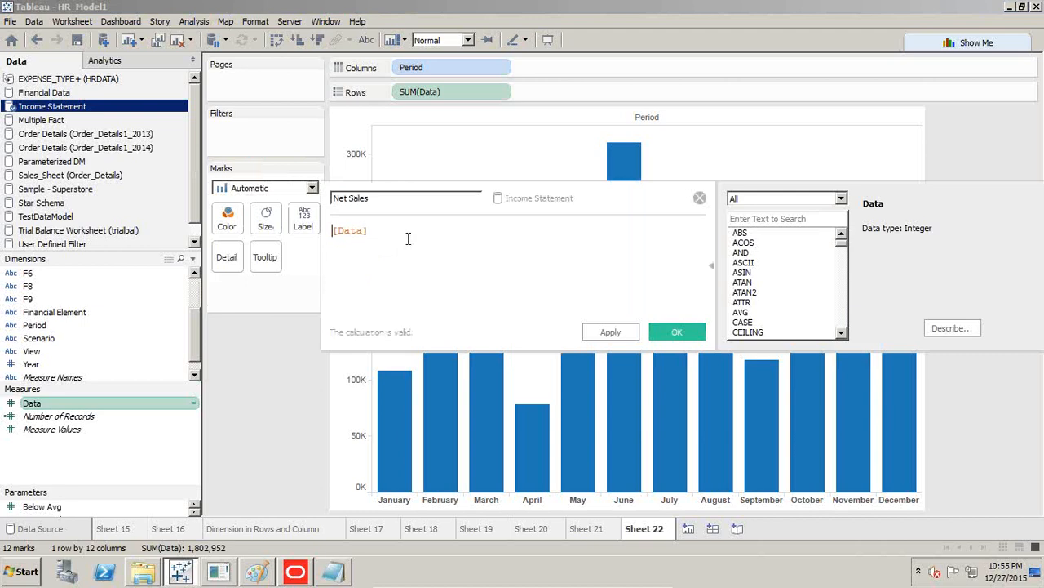
Write the Net Sales formula as IF [Financial Element] = "Net Sales" Then [Data] END and save the field
{"action": "type", "text": "IF"}
{"action": "key", "text": "Return"}
{"action": "key", "text": "Up"}
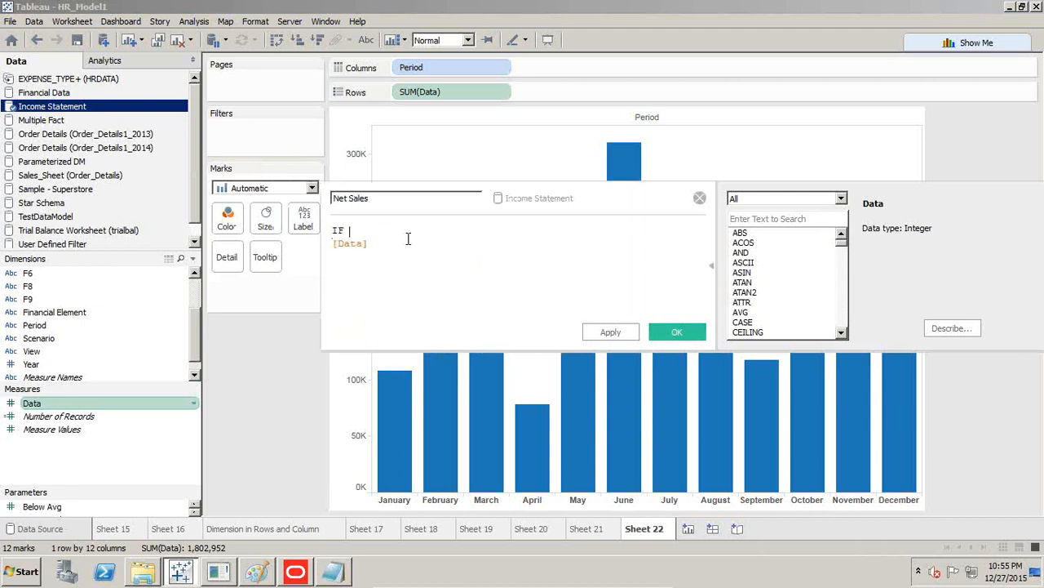
{"action": "type", "text": "El"}
{"action": "key", "text": "BackSpace"}
{"action": "key", "text": "BackSpace"}
{"action": "type", "text": "Fi"}
{"action": "key", "text": "Return"}
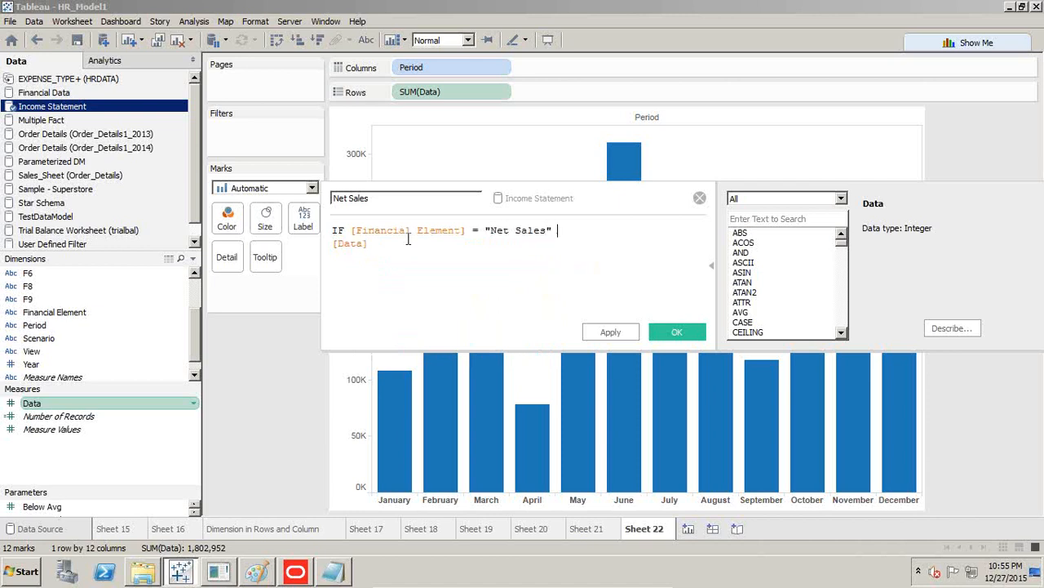
{"action": "type", "text": "Then"}
{"action": "key", "text": "Return"}
{"action": "type", "text": "End"}
{"action": "key", "text": "Return"}
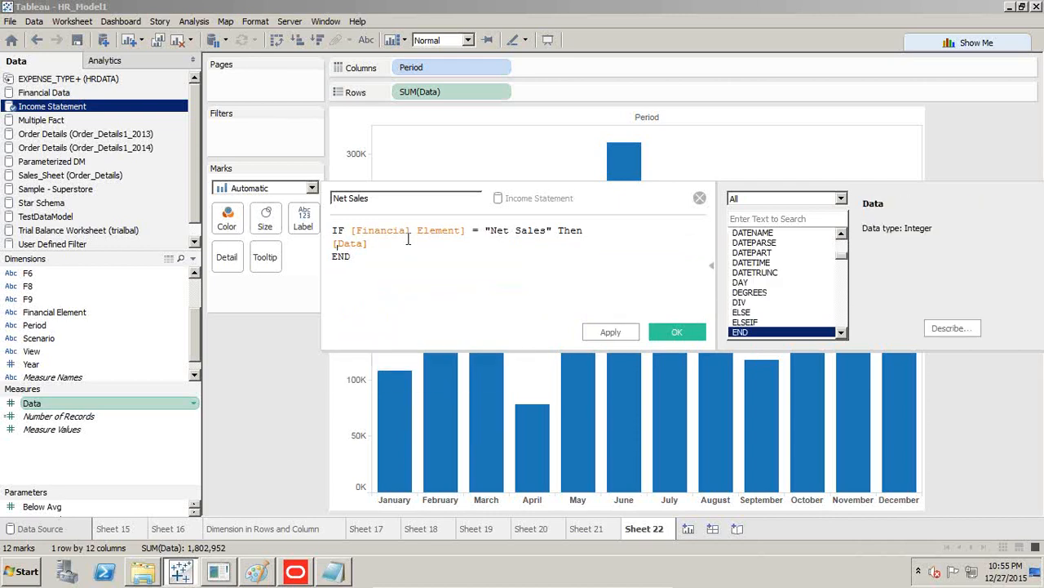
{"action": "left_click", "coordinate": [663, 331]}
Examine the account names in the AllData text file's records, including the Profit Margin rows, and return to Tableau
{"action": "left_click", "coordinate": [327, 574]}
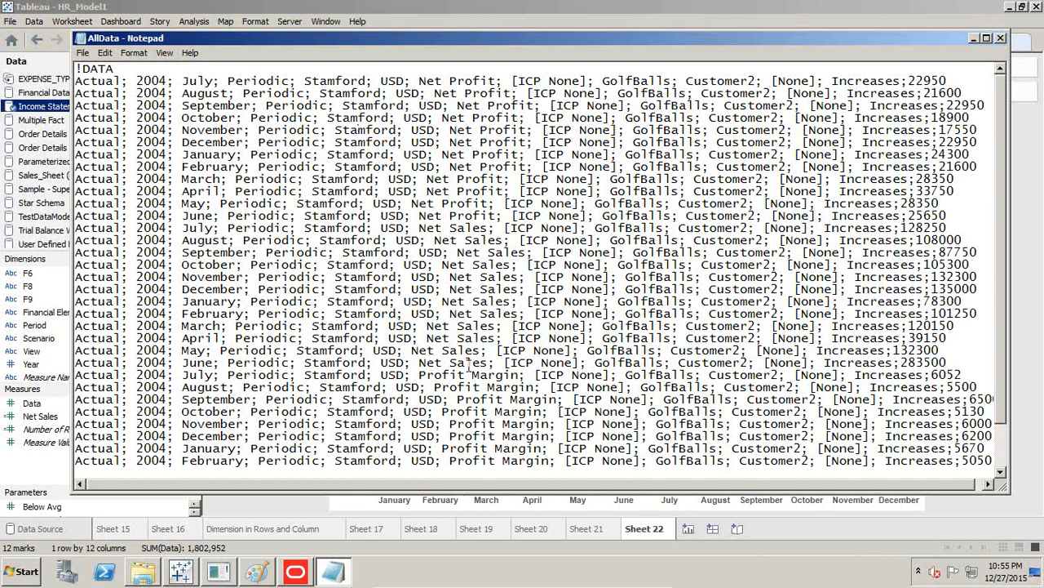
{"action": "scroll", "coordinate": [444, 372], "scroll_direction": "down", "scroll_amount": 2}
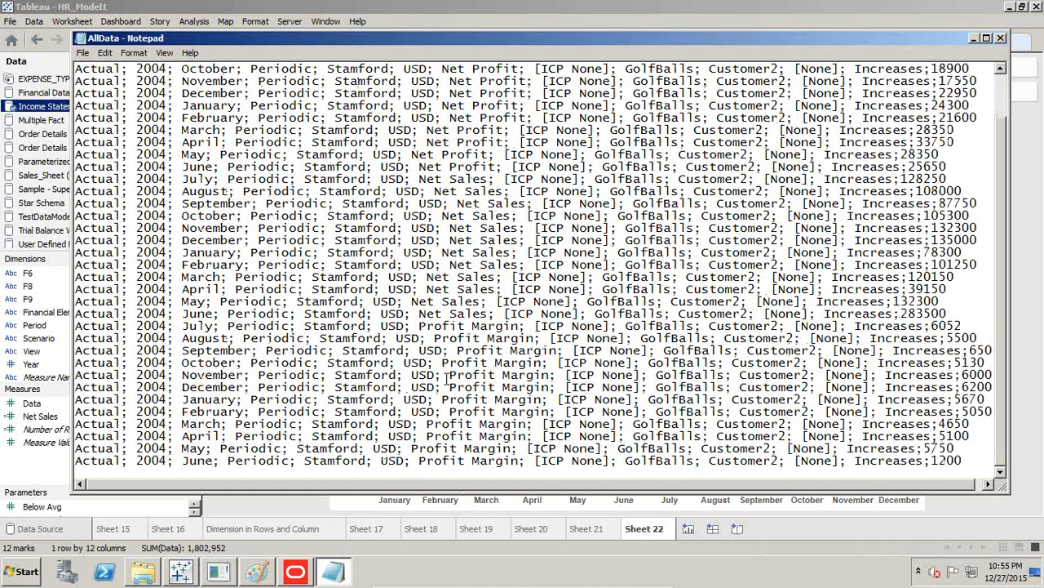
{"action": "left_click_drag", "start_coordinate": [459, 326], "coordinate": [534, 326]}
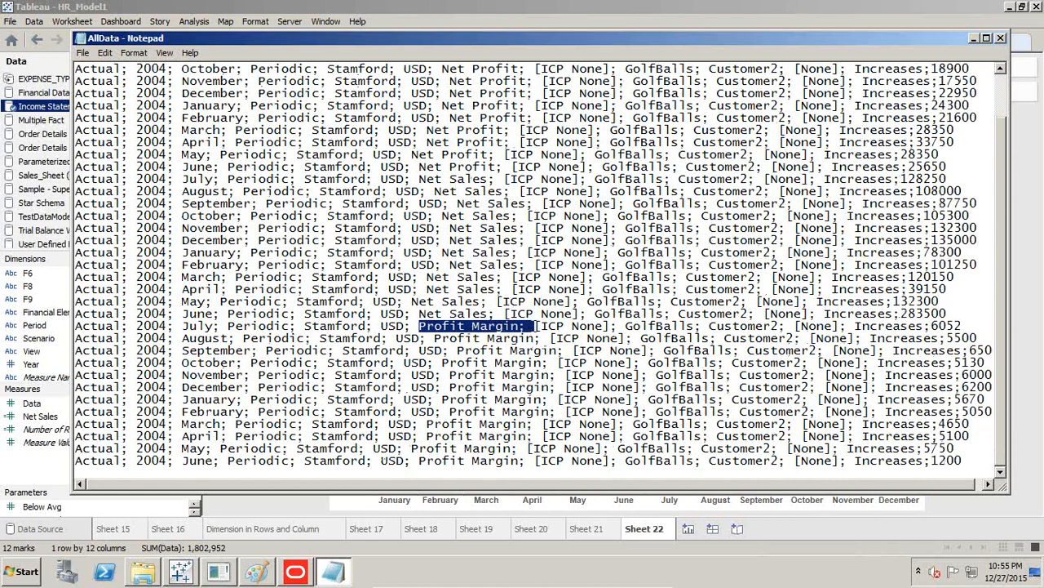
{"action": "scroll", "coordinate": [535, 327], "scroll_direction": "up", "scroll_amount": 2}
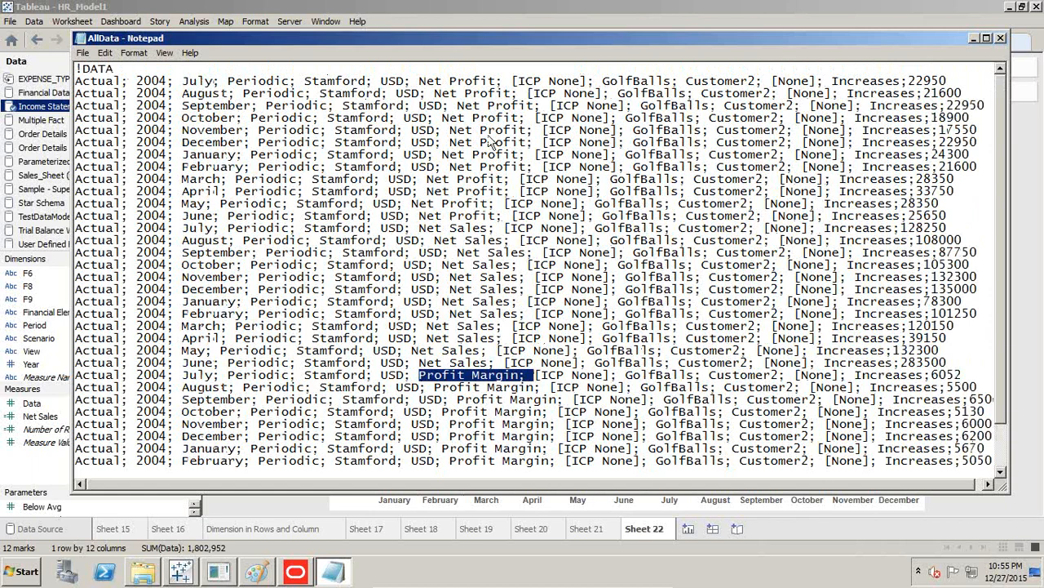
{"action": "left_click", "coordinate": [354, 8]}
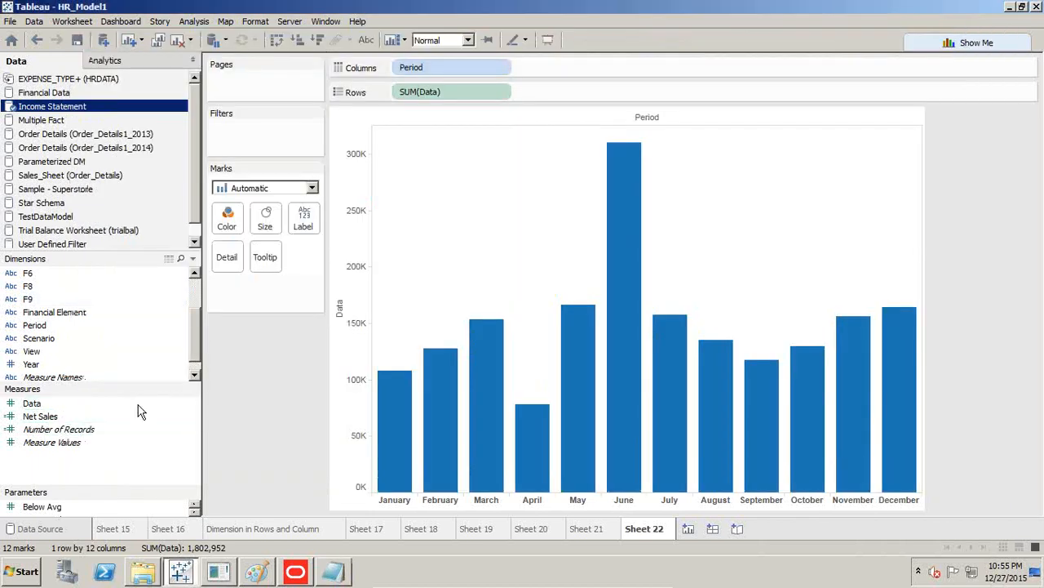
Create another calculated field from the Data measure and name it Net Profit, copying the account name from the AllData file
{"action": "right_click", "coordinate": [193, 403]}
{"action": "mouse_move", "coordinate": [258, 248]}
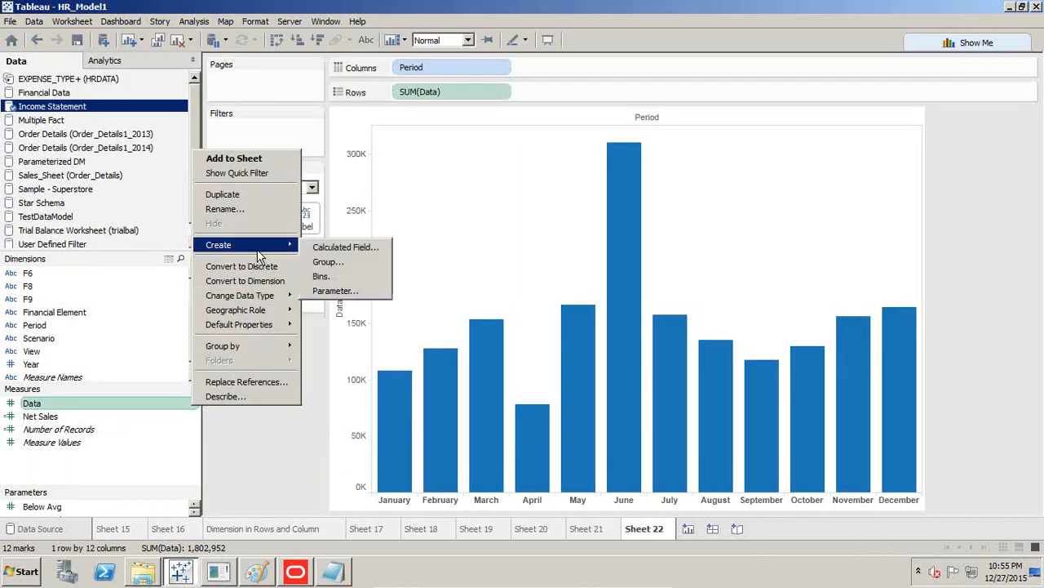
{"action": "left_click", "coordinate": [337, 246]}
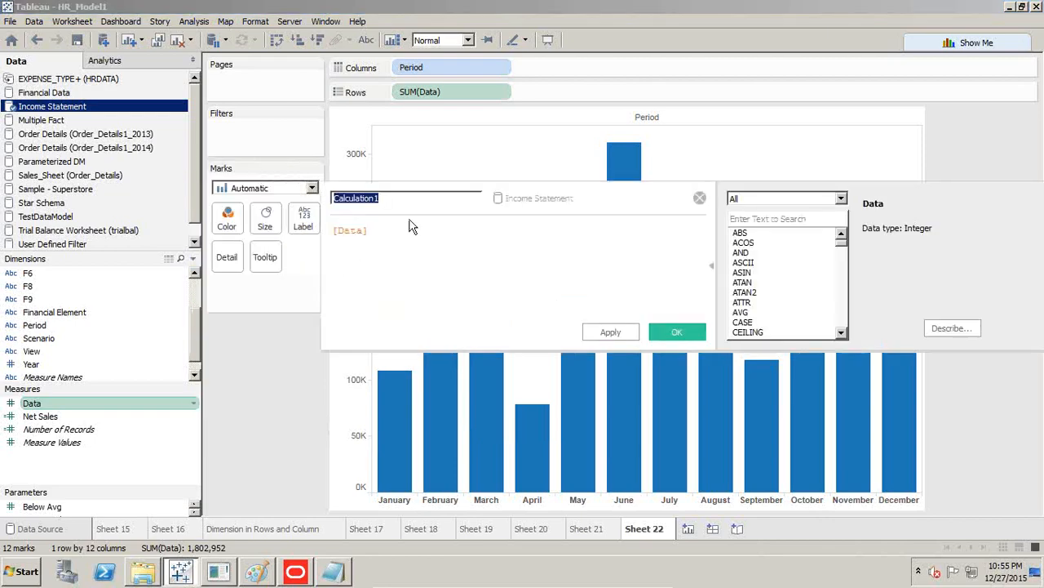
{"action": "left_click", "coordinate": [333, 572]}
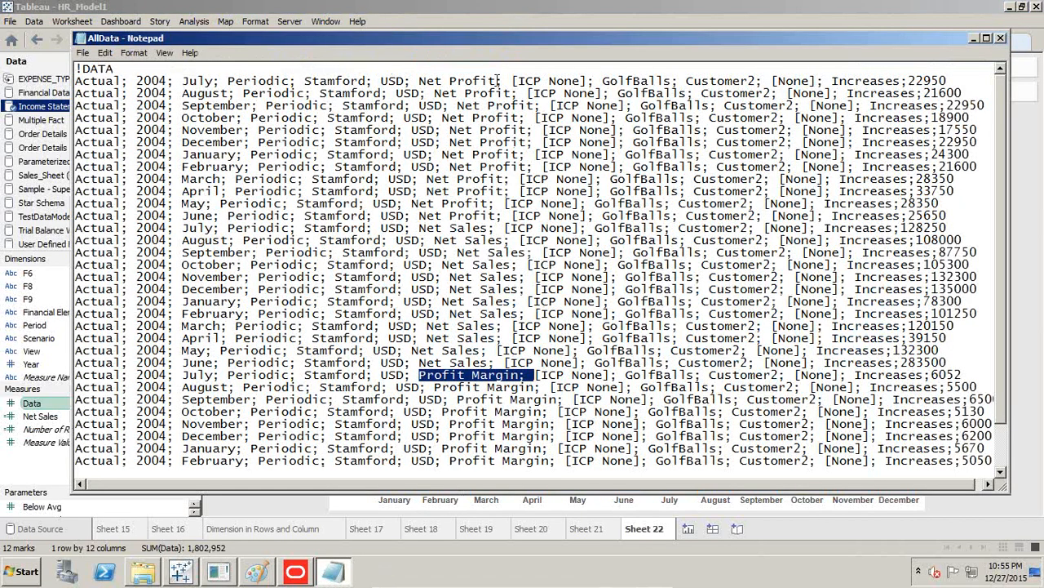
{"action": "left_click_drag", "start_coordinate": [497, 80], "coordinate": [420, 80]}
{"action": "key", "text": "ctrl+c"}
{"action": "key", "text": "alt+Tab"}
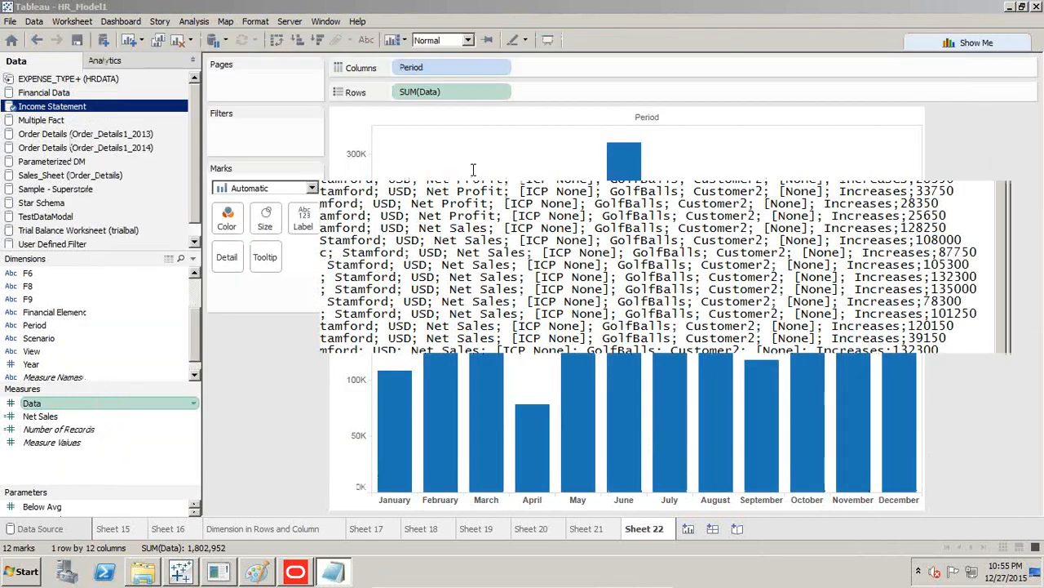
{"action": "key", "text": "ctrl+v"}
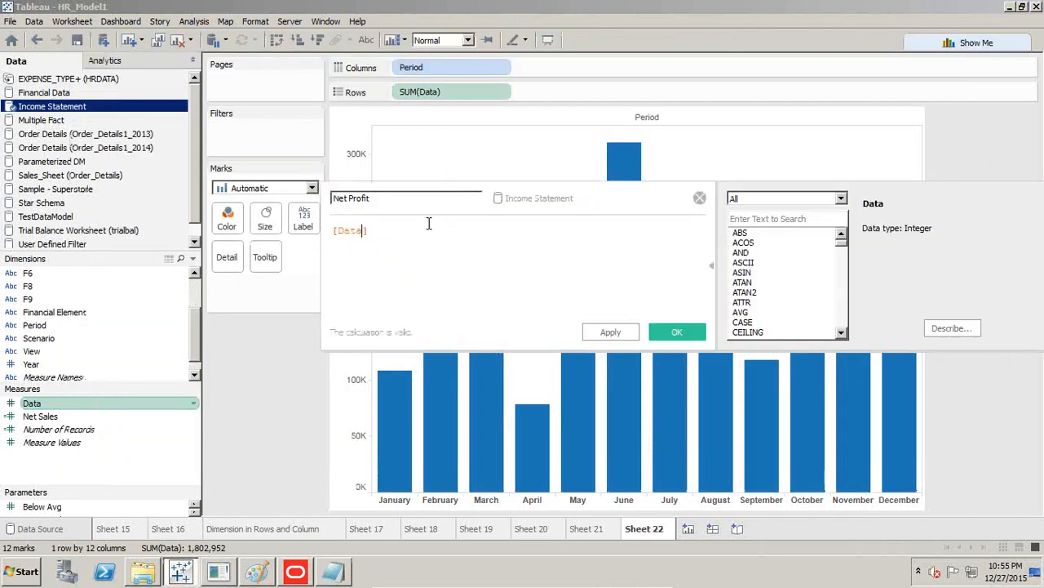
Write the Net Profit formula as IF [Financial Element] = "Net Profit" Then [Data] End and apply it
{"action": "key", "text": "Return"}
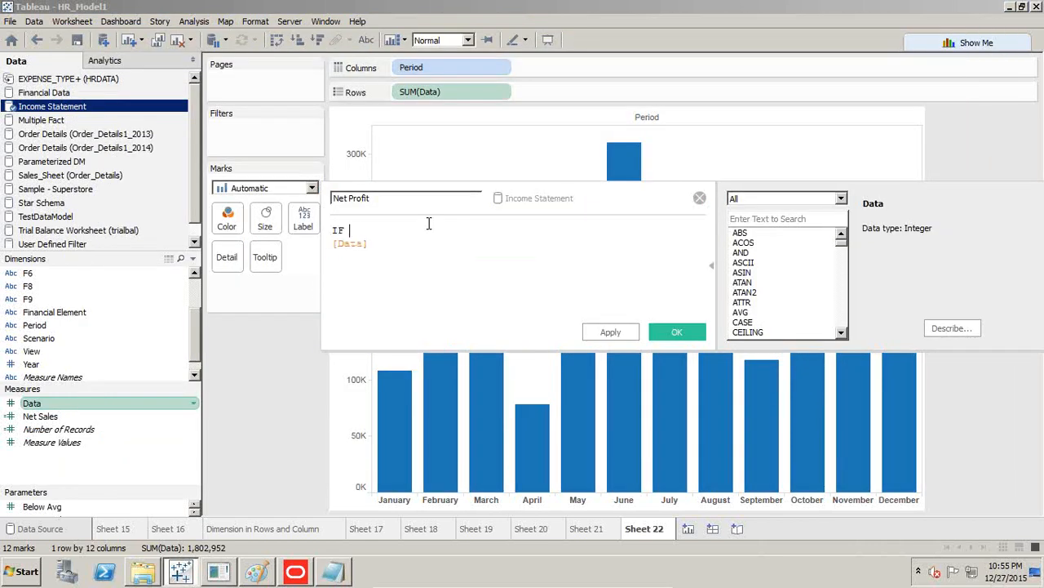
{"action": "type", "text": "IF Fi"}
{"action": "key", "text": "Return"}
{"action": "type", "text": "= \"Net Profit\" Then"}
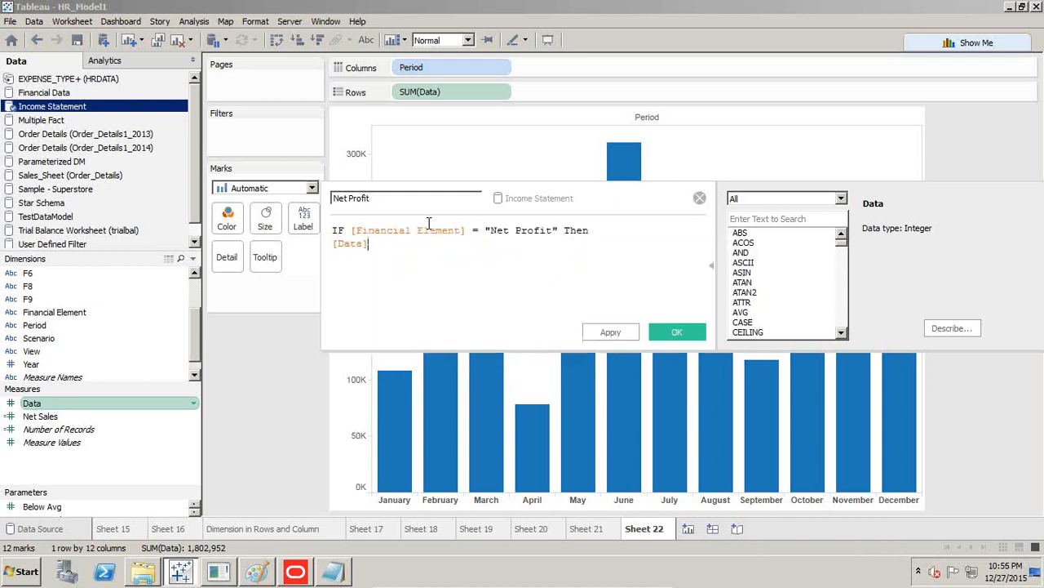
{"action": "key", "text": "Return"}
{"action": "type", "text": "End"}
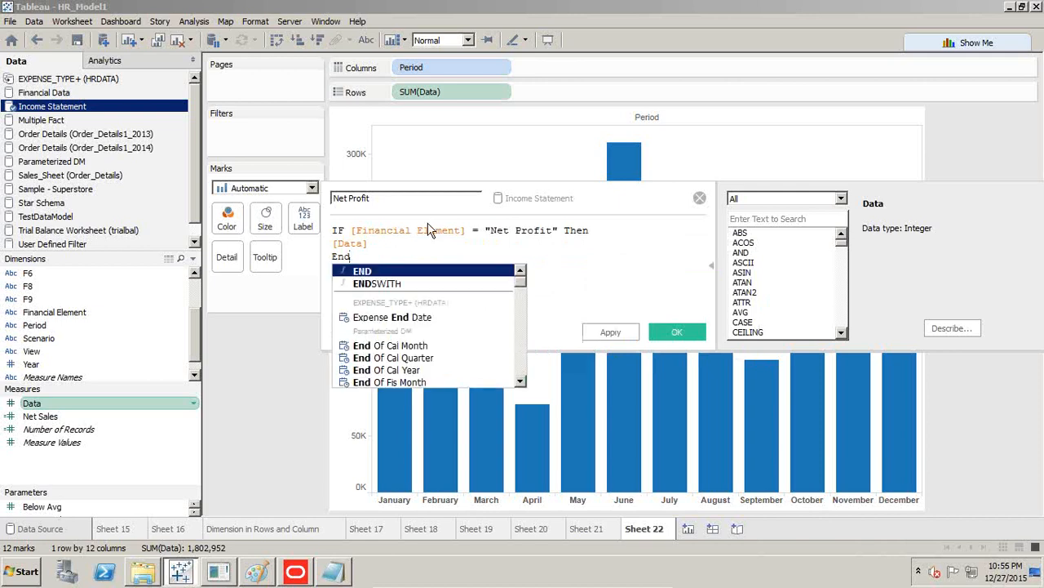
{"action": "left_click", "coordinate": [611, 248]}
{"action": "left_click", "coordinate": [612, 332]}
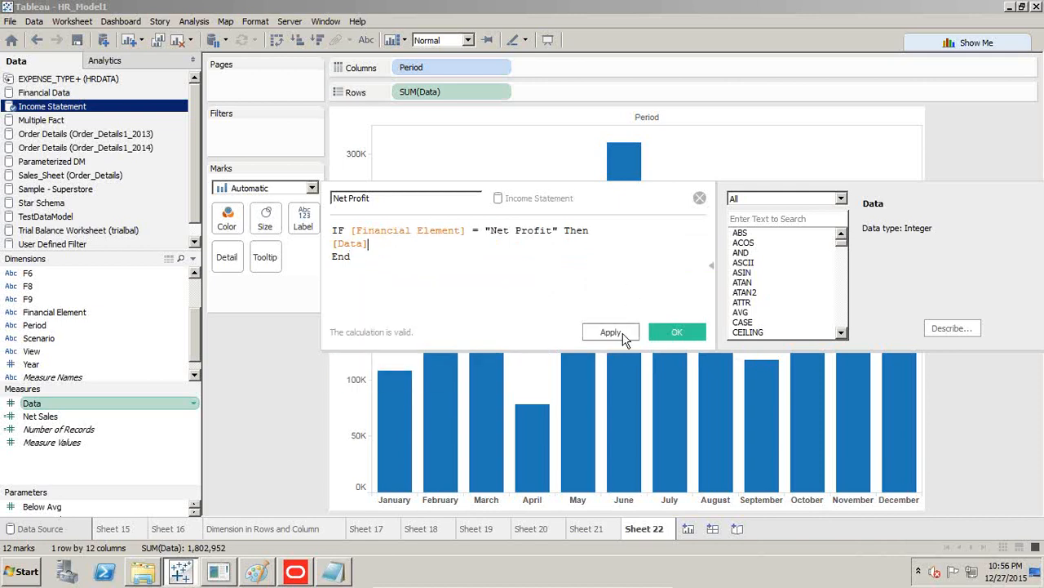
{"action": "left_click", "coordinate": [192, 405]}
{"action": "mouse_move", "coordinate": [277, 239]}
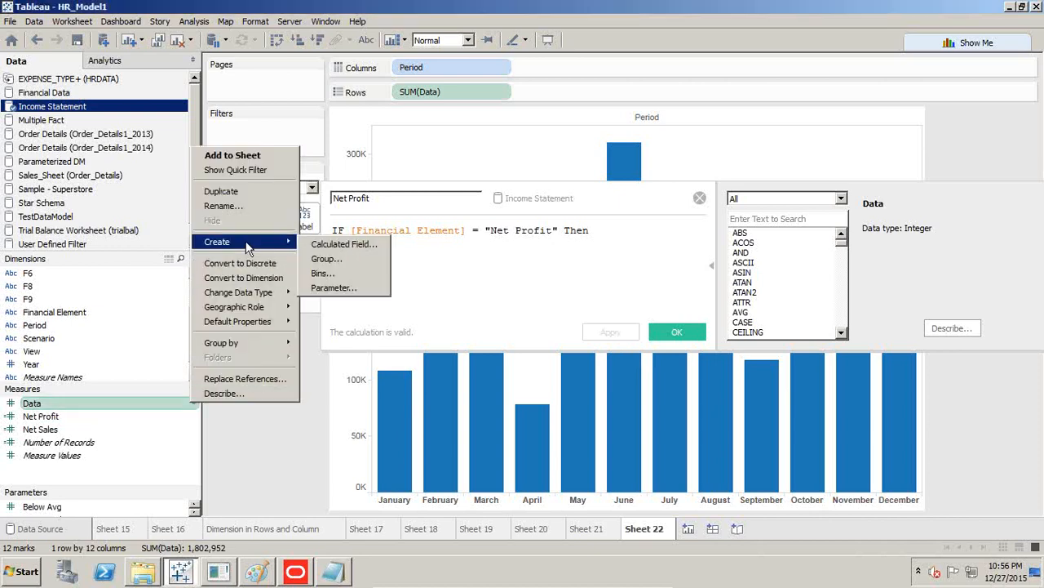
{"action": "left_click", "coordinate": [329, 257]}
{"action": "left_click", "coordinate": [580, 453]}
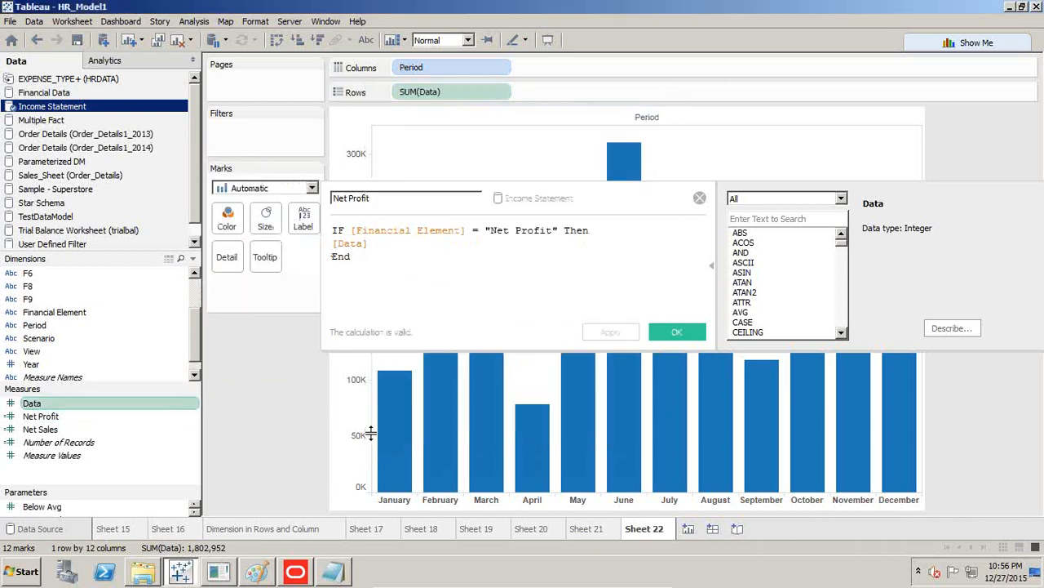
Create a third calculated field from the Data measure and name it Profit Margin, copying the account name from the AllData file
{"action": "left_click", "coordinate": [193, 404]}
{"action": "mouse_move", "coordinate": [250, 242]}
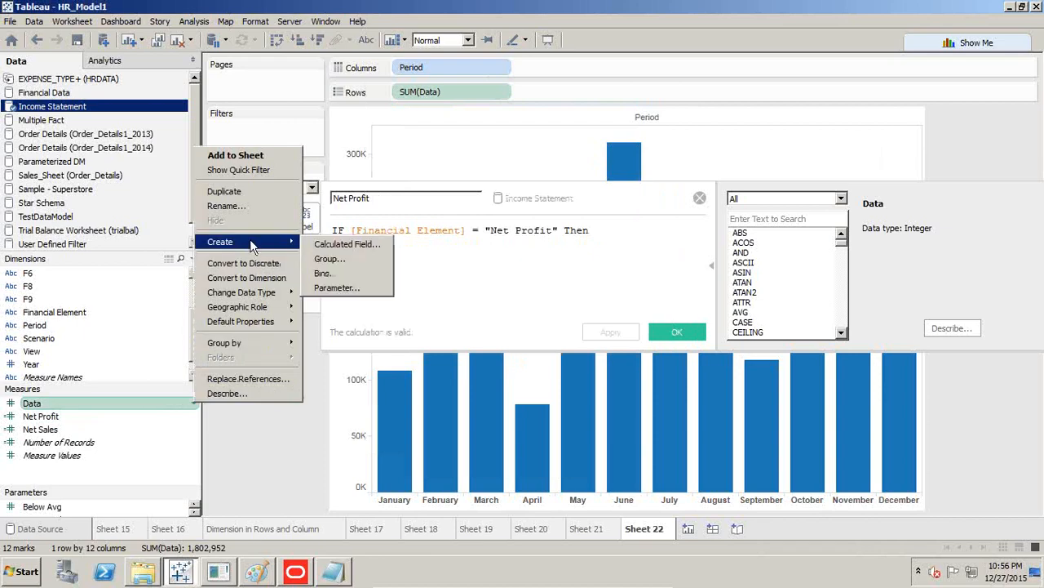
{"action": "left_click", "coordinate": [346, 245]}
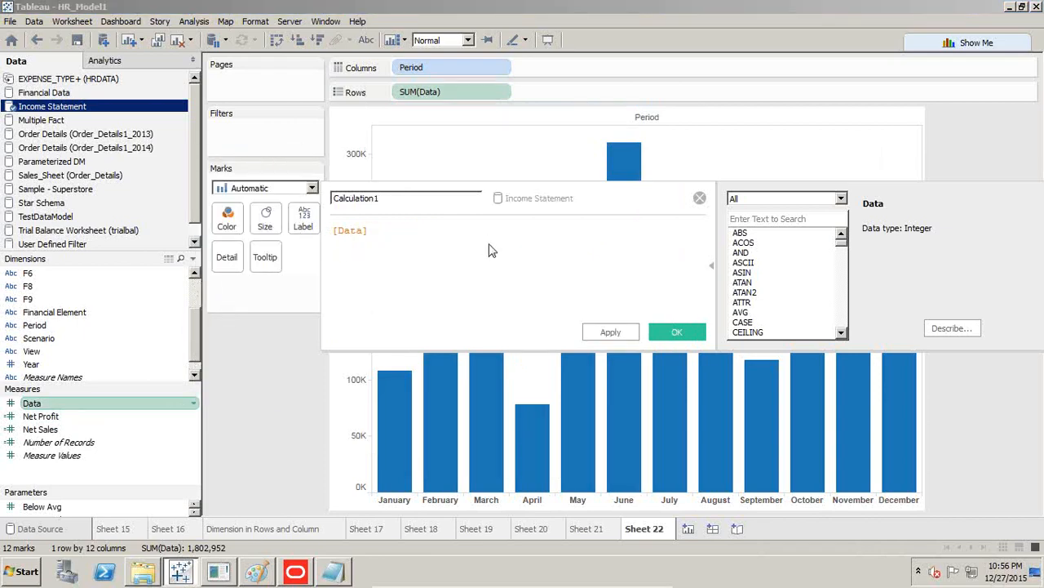
{"action": "key", "text": "Escape"}
{"action": "key", "text": "alt+Tab"}
{"action": "scroll", "coordinate": [549, 424], "scroll_direction": "down", "scroll_amount": 1}
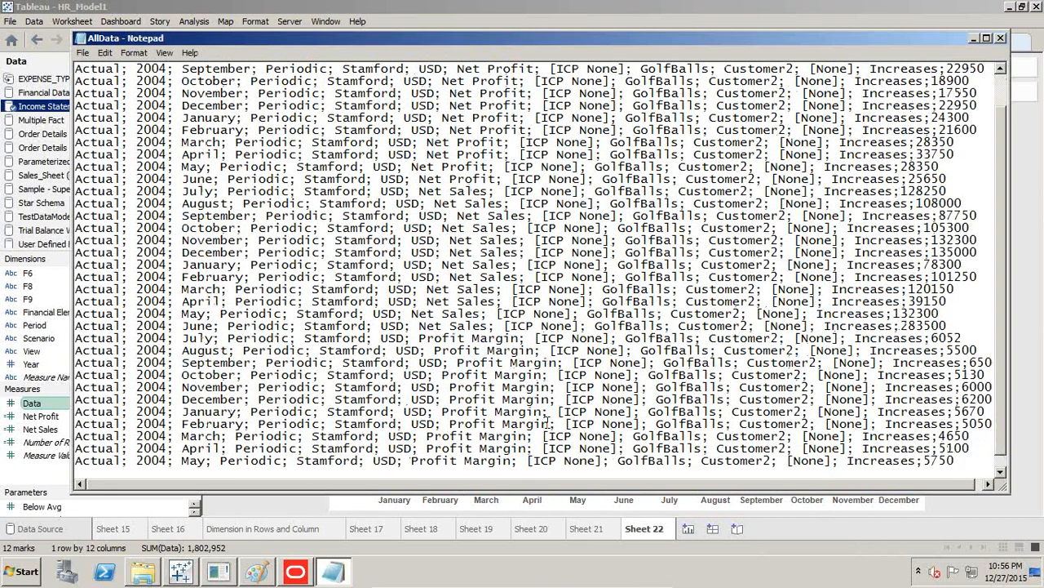
{"action": "left_click_drag", "start_coordinate": [551, 423], "coordinate": [452, 427]}
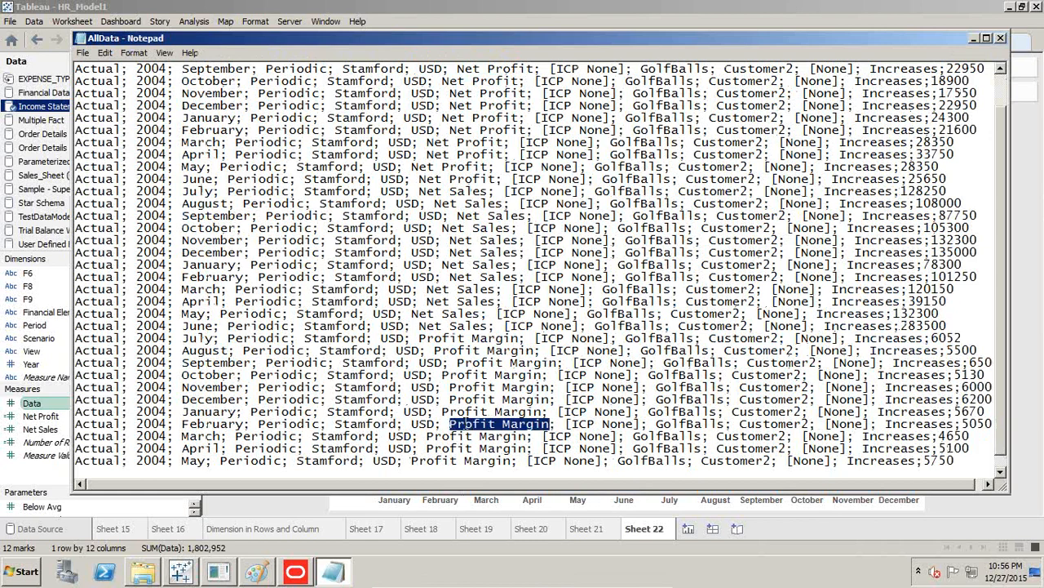
{"action": "key", "text": "ctrl+c"}
{"action": "key", "text": "alt+Tab"}
{"action": "key", "text": "ctrl+v"}
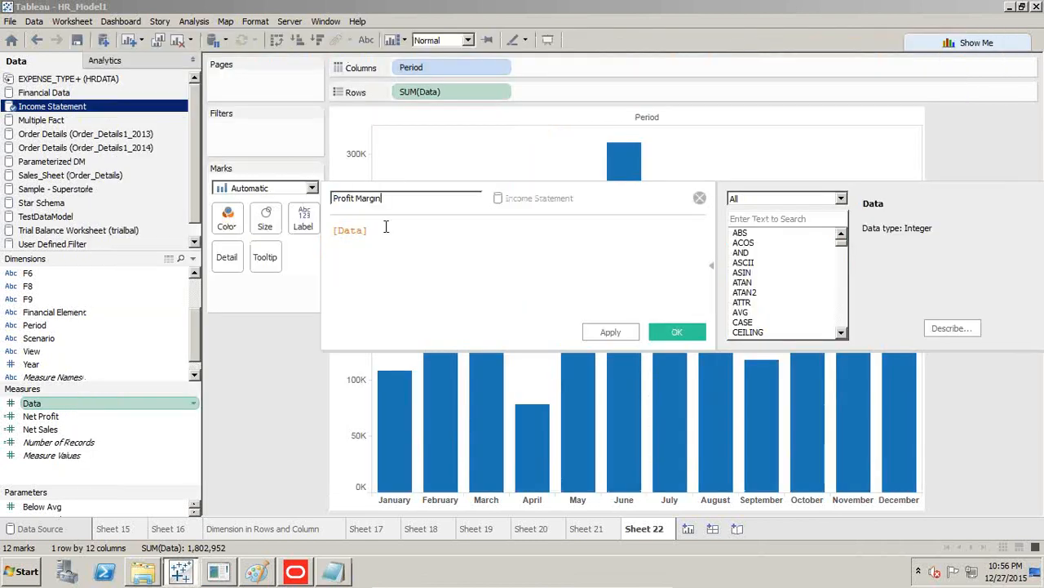
Write the Profit Margin formula as IF [Financial Element] = "Profit Margin" Then [Data] End, apply it and close the calculation editor
{"action": "key", "text": "Return"}
{"action": "type", "text": "I"}
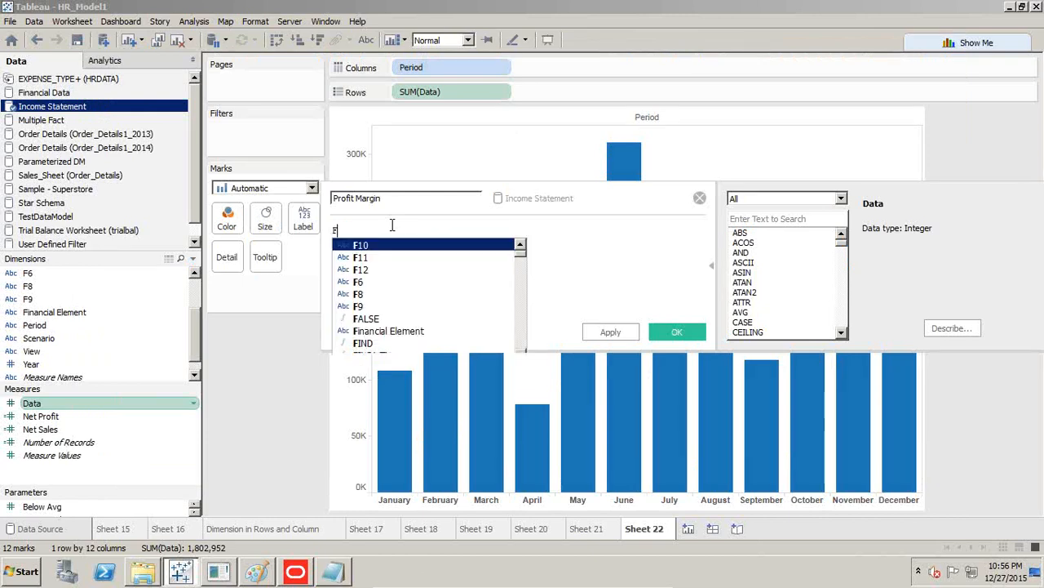
{"action": "type", "text": "F E"}
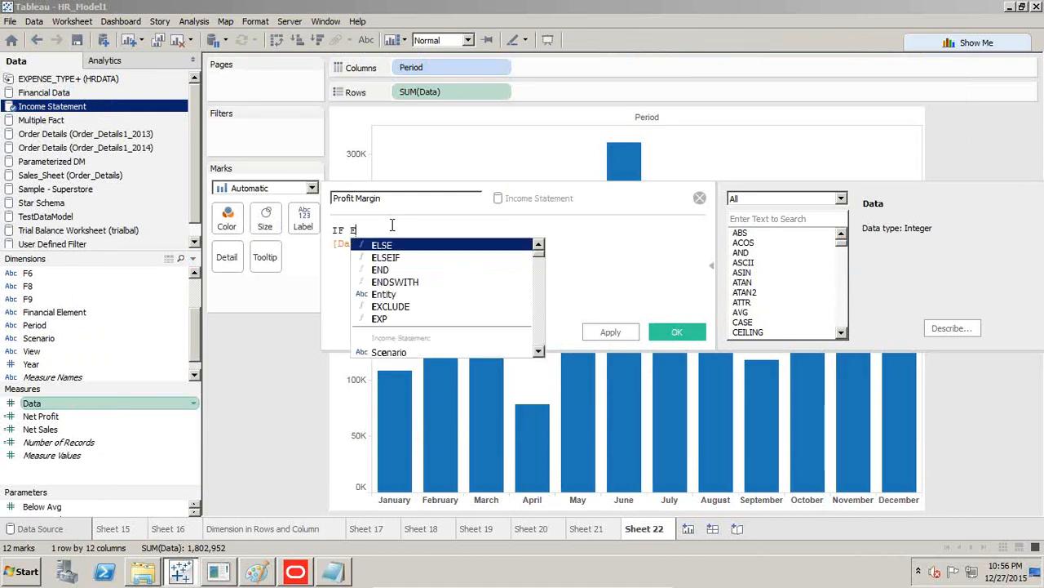
{"action": "type", "text": "l"}
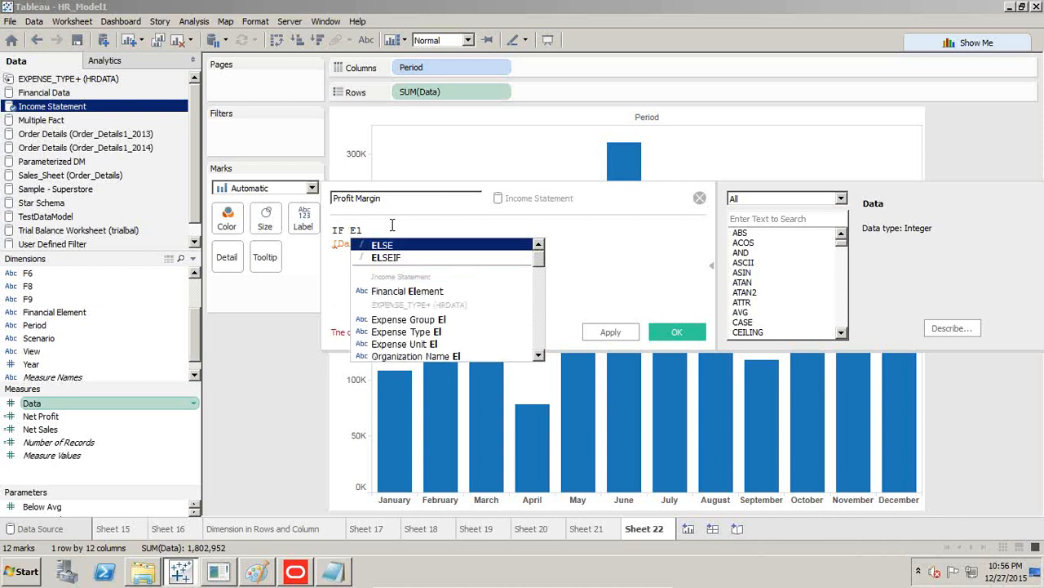
{"action": "key", "text": "Down"}
{"action": "key", "text": "Down"}
{"action": "key", "text": "Return"}
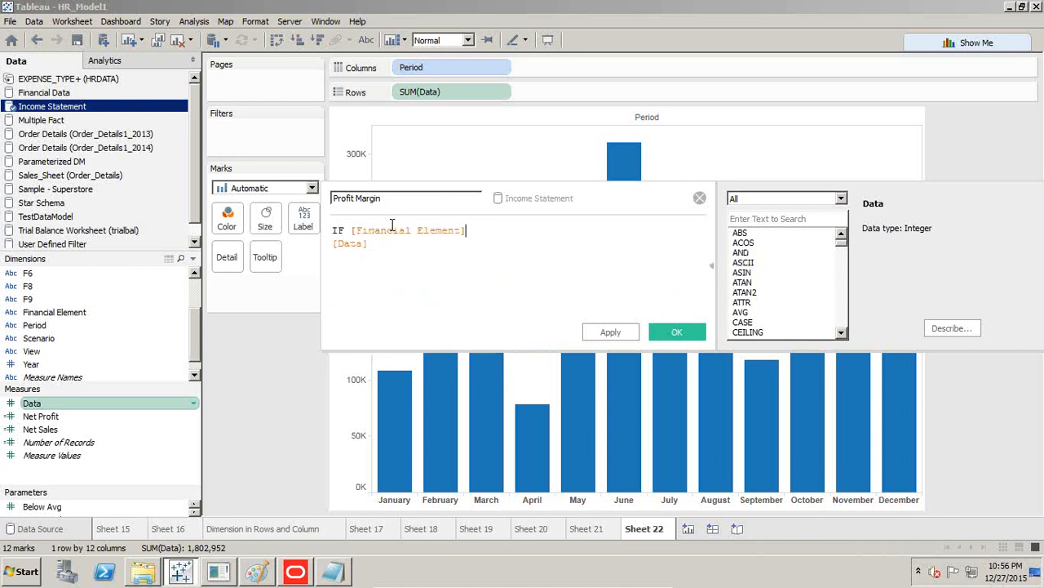
{"action": "type", "text": "= \""}
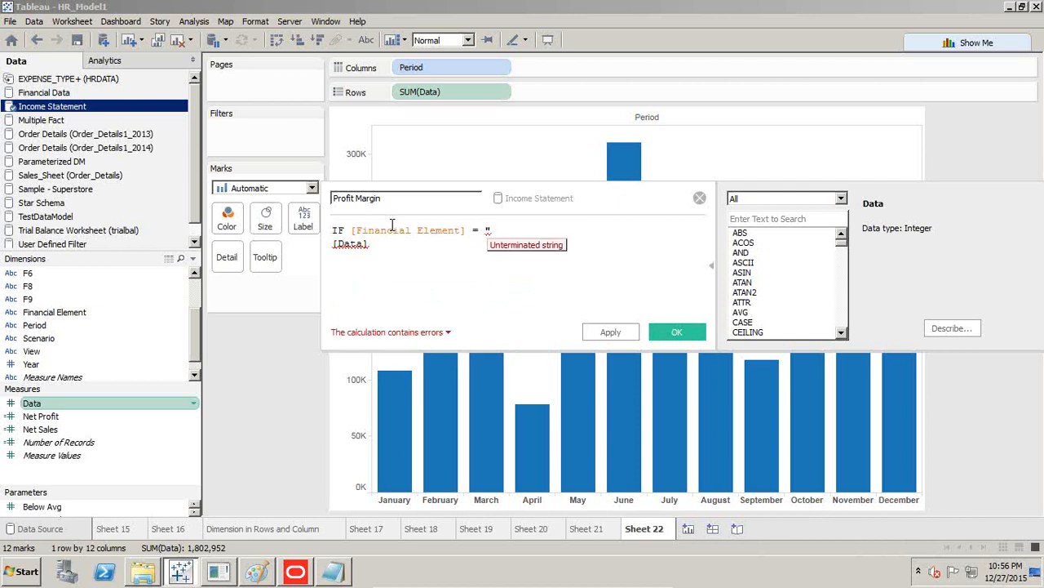
{"action": "type", "text": "Profit Mar"}
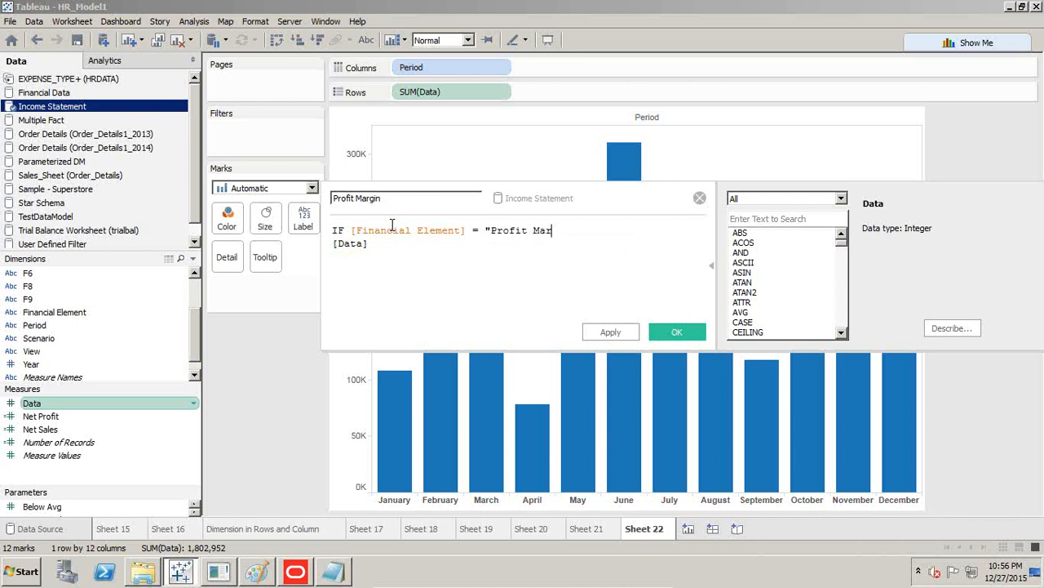
{"action": "type", "text": "gin\" Then"}
{"action": "key", "text": "Return"}
{"action": "type", "text": "End"}
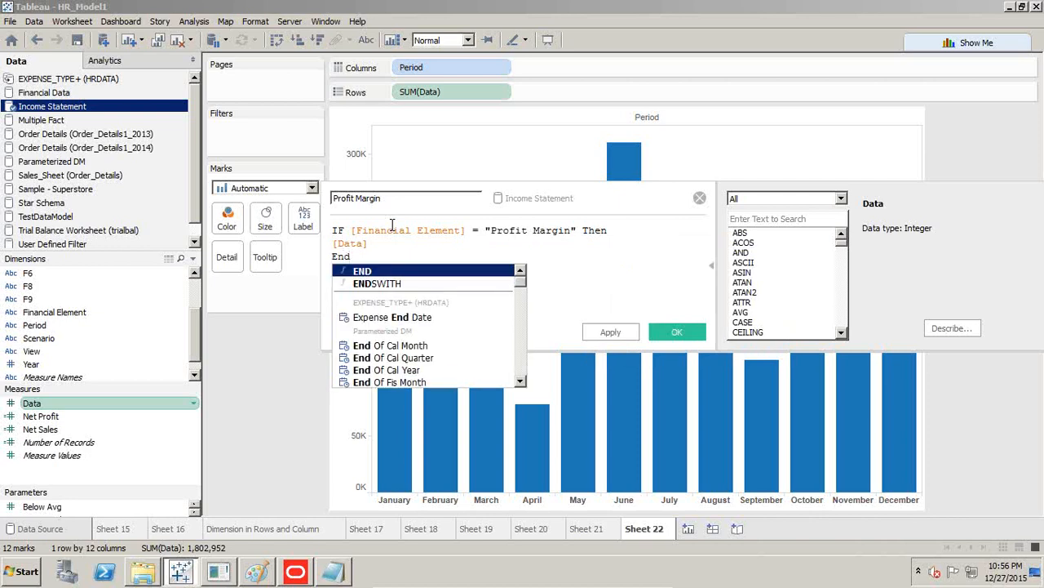
{"action": "left_click", "coordinate": [627, 330]}
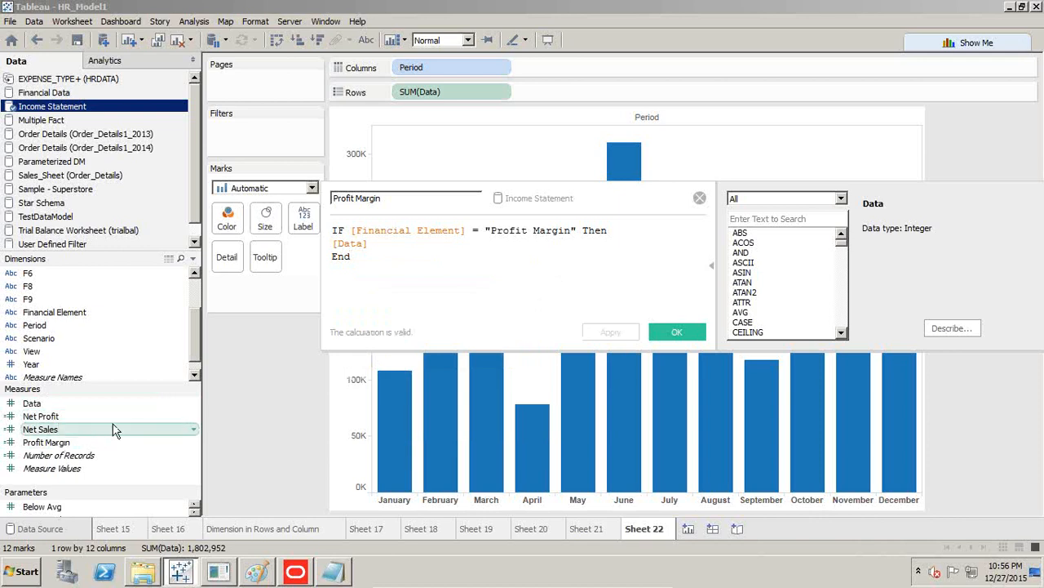
{"action": "left_click", "coordinate": [676, 332]}
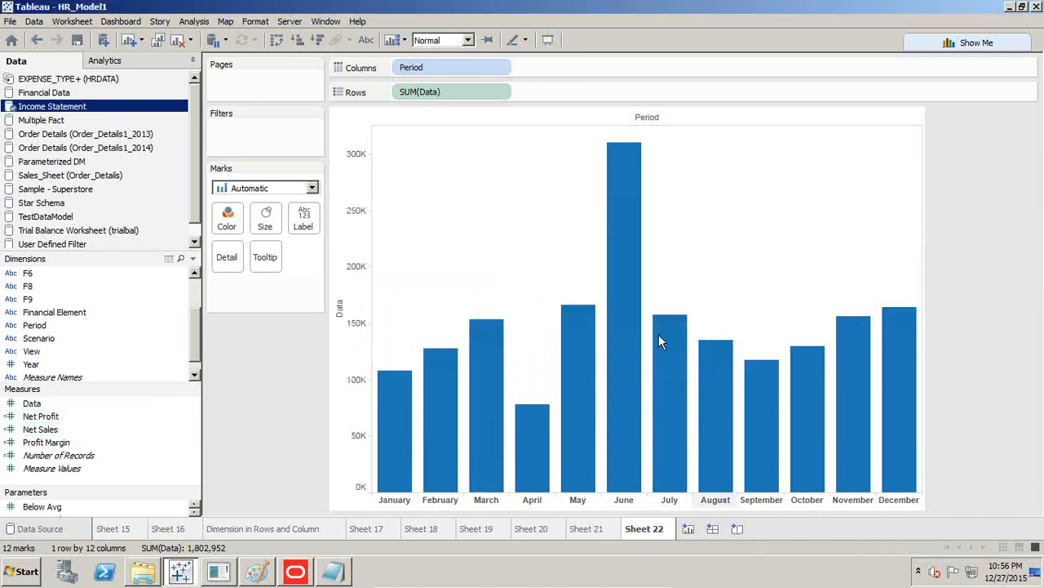
Create a new worksheet and place Year and Period on its columns
{"action": "left_click", "coordinate": [688, 528]}
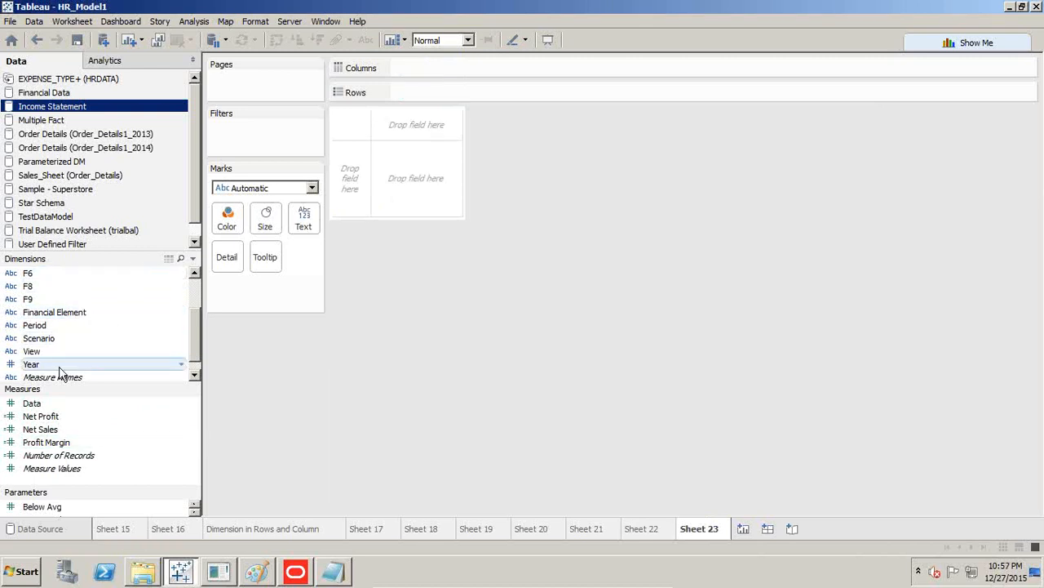
{"action": "left_click_drag", "start_coordinate": [58, 372], "coordinate": [461, 66]}
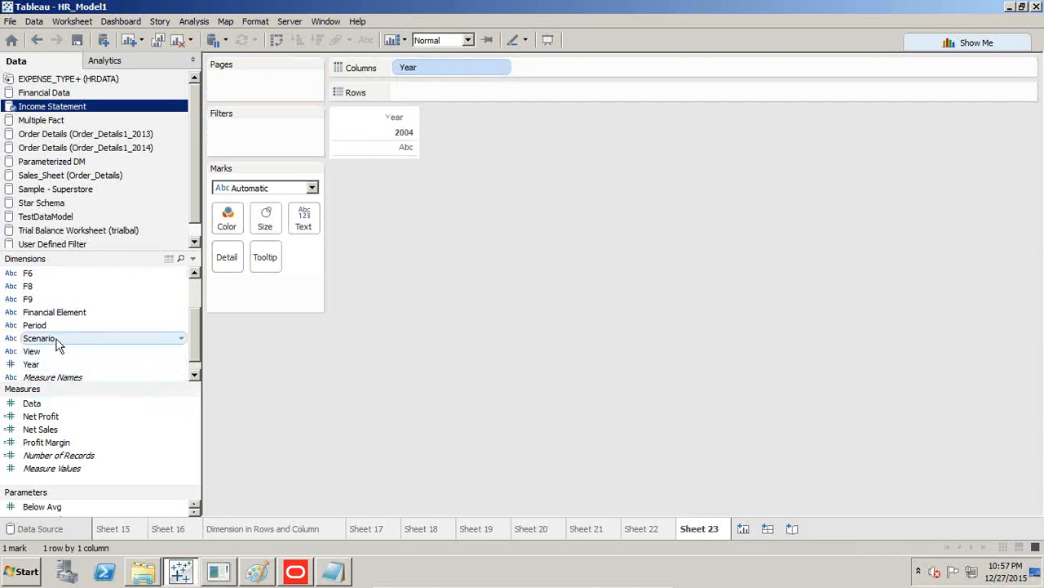
{"action": "mouse_move", "coordinate": [57, 346]}
{"action": "left_mouse_down"}
{"action": "mouse_move", "coordinate": [62, 328]}
{"action": "mouse_move", "coordinate": [524, 78]}
{"action": "left_mouse_up"}
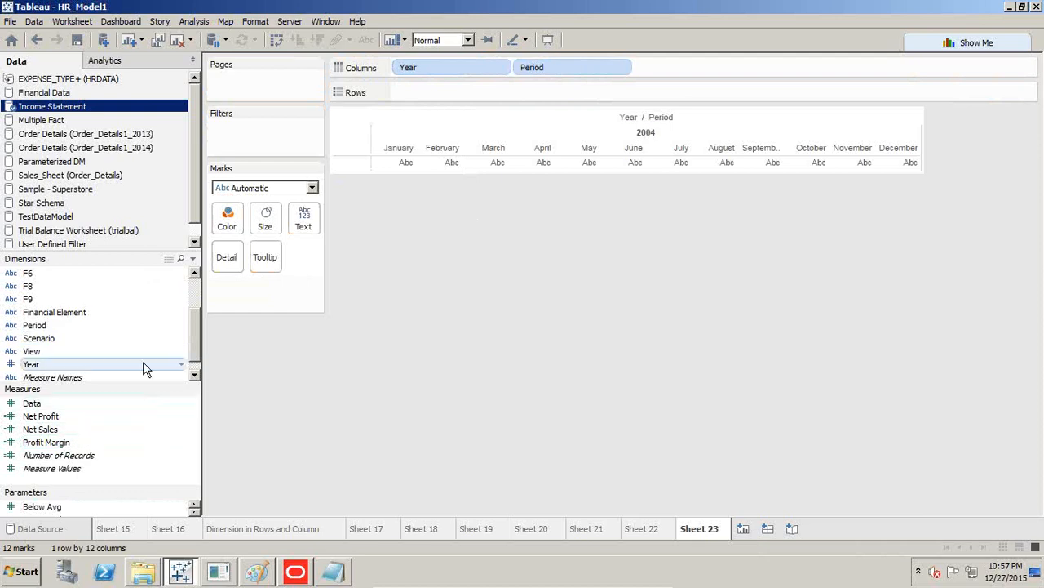
Add the Net Profit, Net Sales and Profit Margin measures to the body of the monthly table
{"action": "left_click_drag", "start_coordinate": [62, 418], "coordinate": [446, 164]}
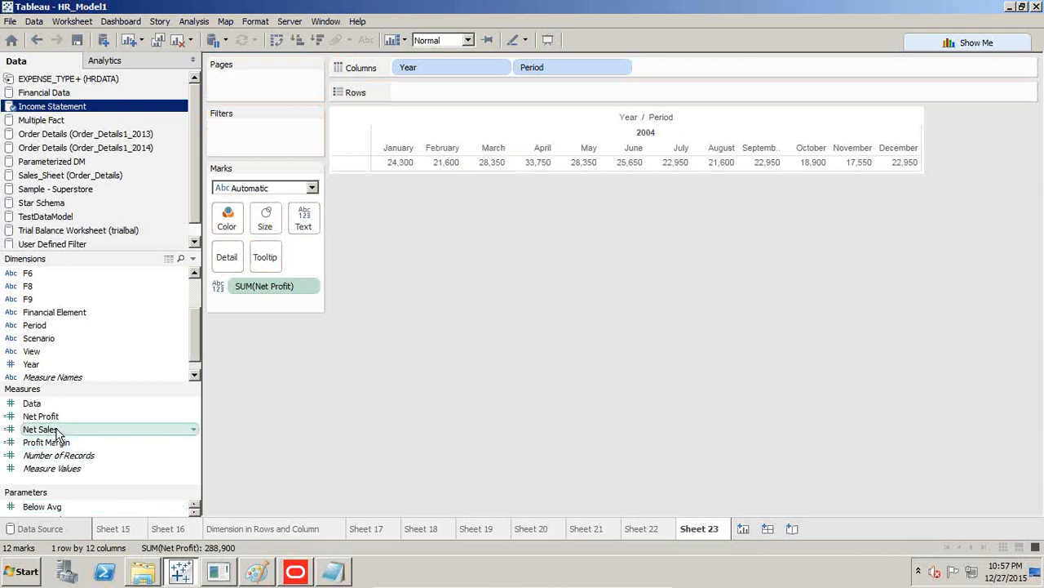
{"action": "left_click_drag", "start_coordinate": [58, 430], "coordinate": [469, 161]}
{"action": "left_click_drag", "start_coordinate": [50, 443], "coordinate": [469, 175]}
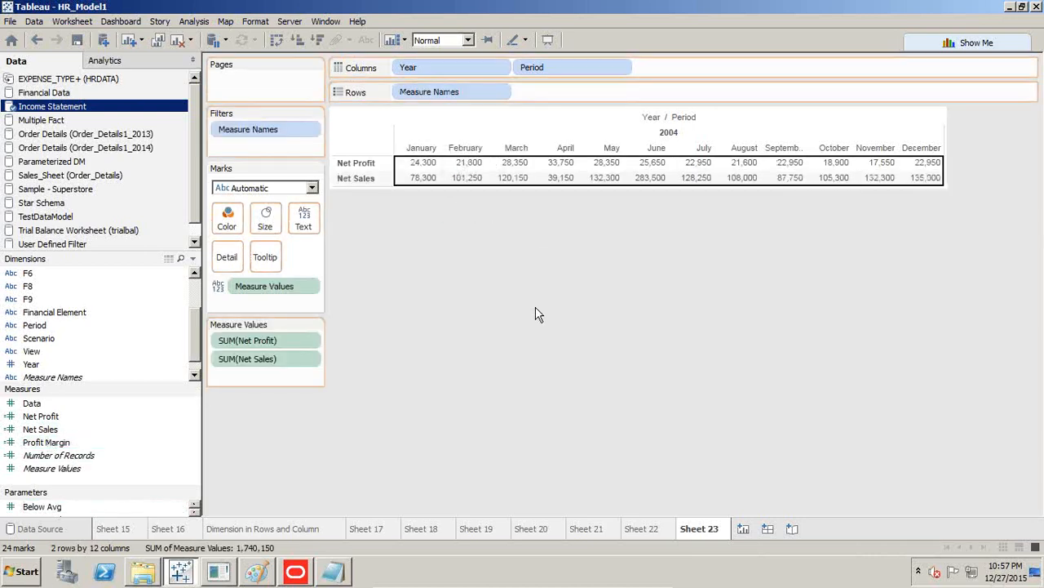
Try the stacked bars and side-by-side bars chart types, and settle on horizontal bars for the three measures
{"action": "left_click", "coordinate": [961, 43]}
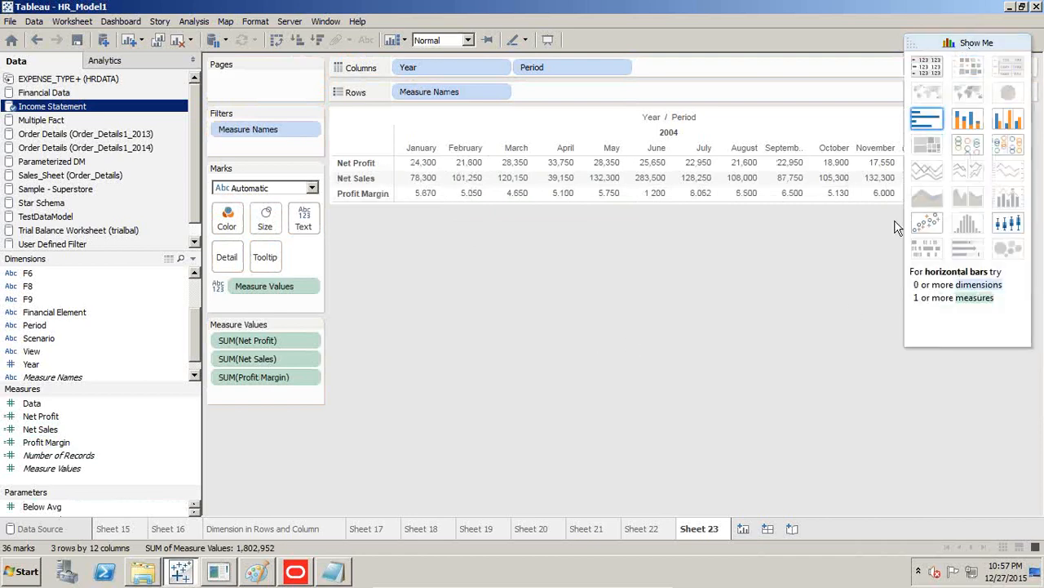
{"action": "left_click", "coordinate": [928, 120]}
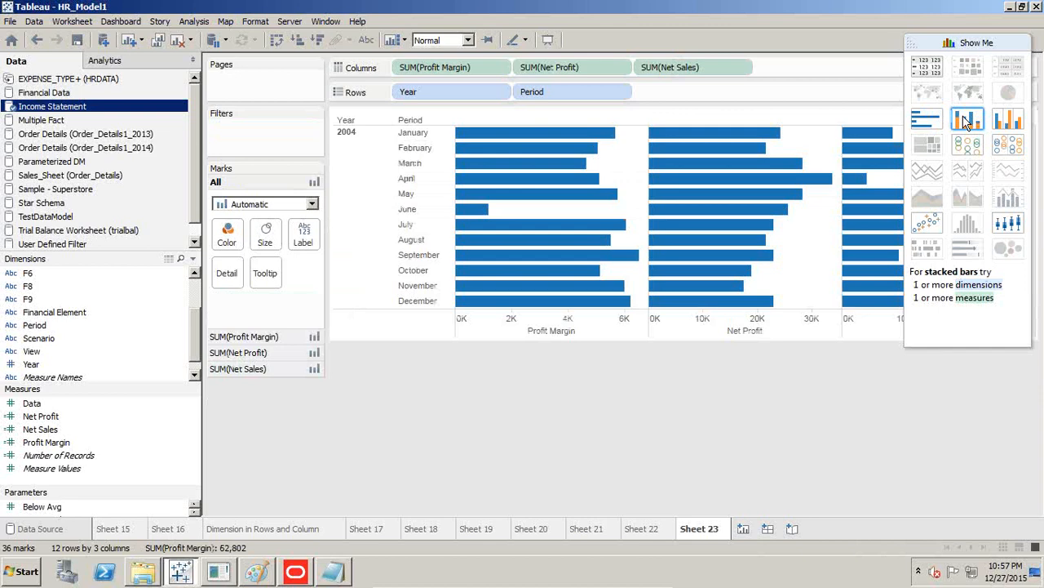
{"action": "left_click", "coordinate": [1008, 121]}
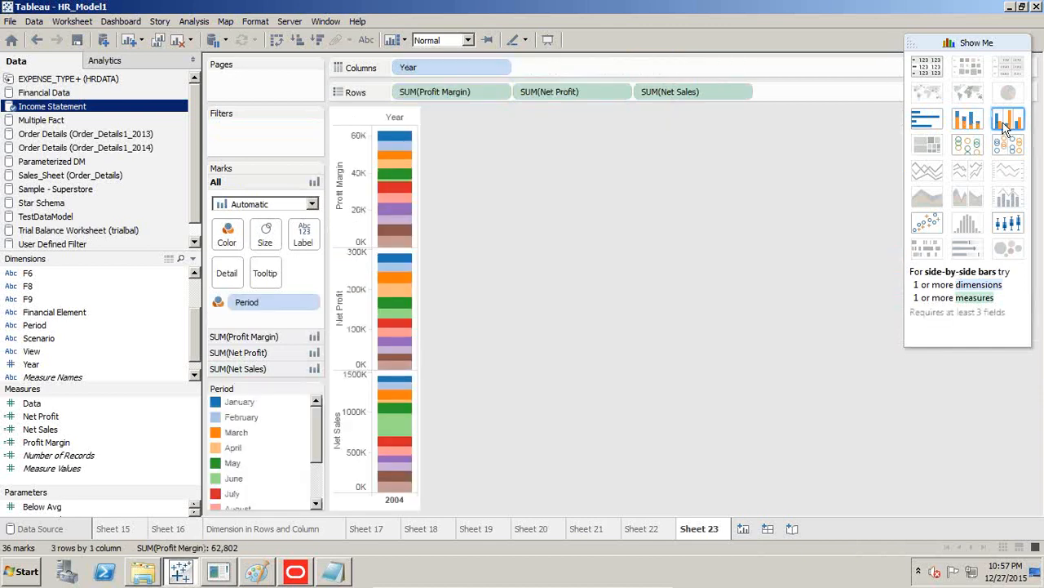
{"action": "left_click", "coordinate": [1005, 124]}
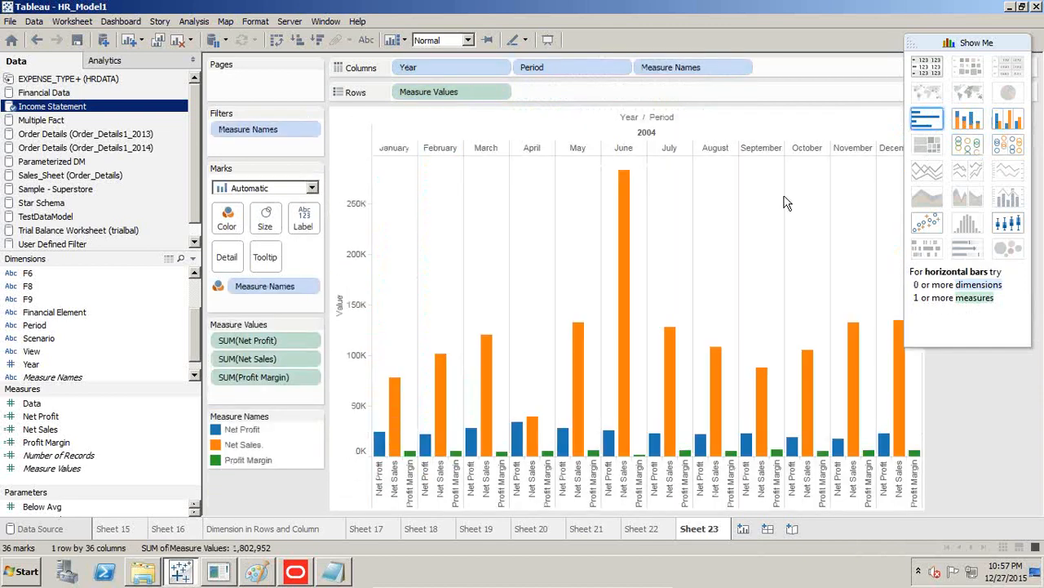
{"action": "left_click", "coordinate": [922, 124]}
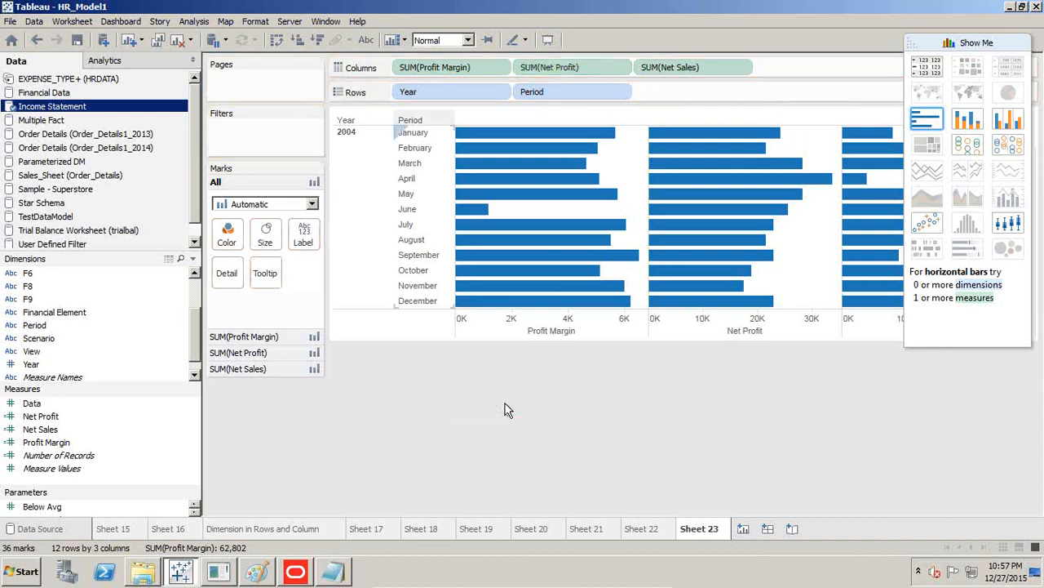
Remove Profit Margin and Net Profit from the chart, and rearrange it with Period and Year on columns and Net Sales on rows
{"action": "left_click_drag", "start_coordinate": [435, 67], "coordinate": [531, 440]}
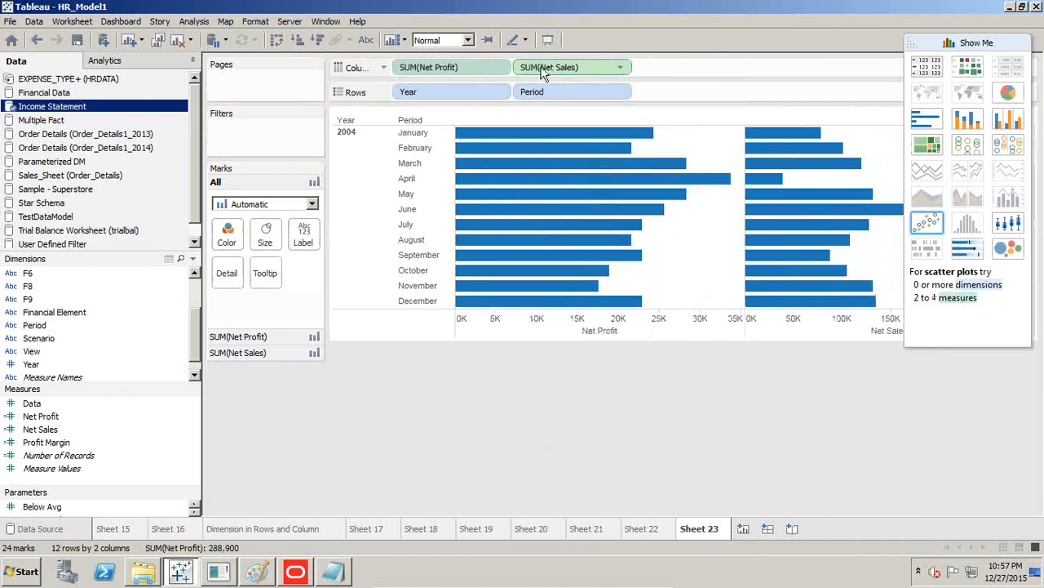
{"action": "left_click_drag", "start_coordinate": [428, 67], "coordinate": [484, 446]}
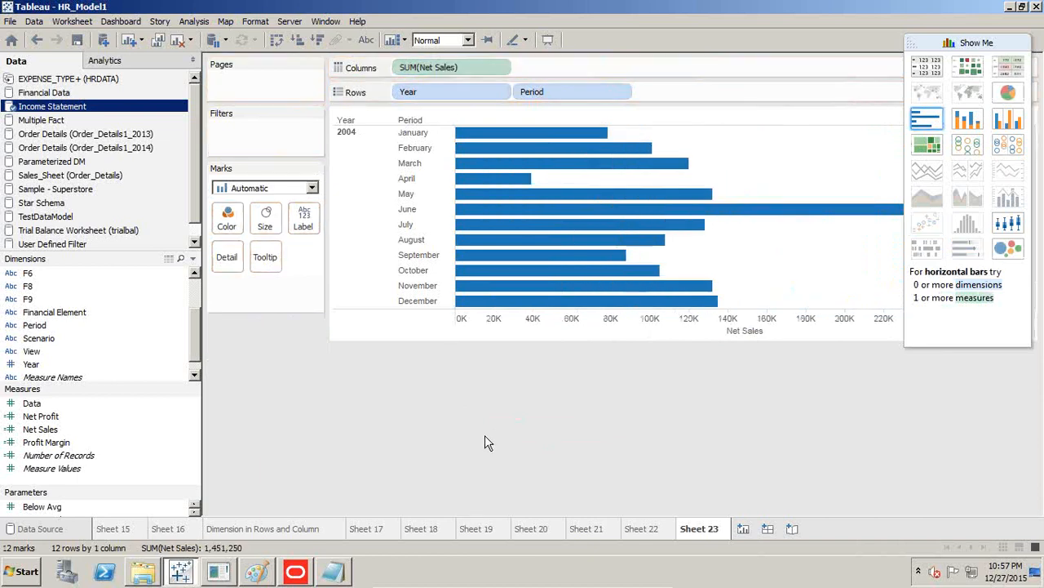
{"action": "left_click_drag", "start_coordinate": [571, 90], "coordinate": [665, 72]}
{"action": "left_click_drag", "start_coordinate": [531, 99], "coordinate": [535, 94]}
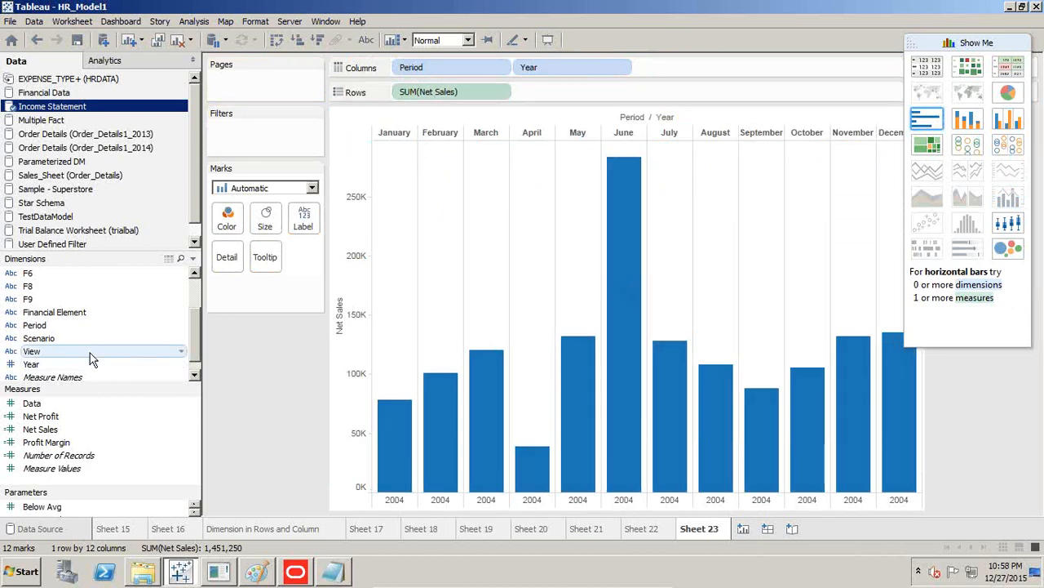
{"action": "left_click", "coordinate": [985, 45]}
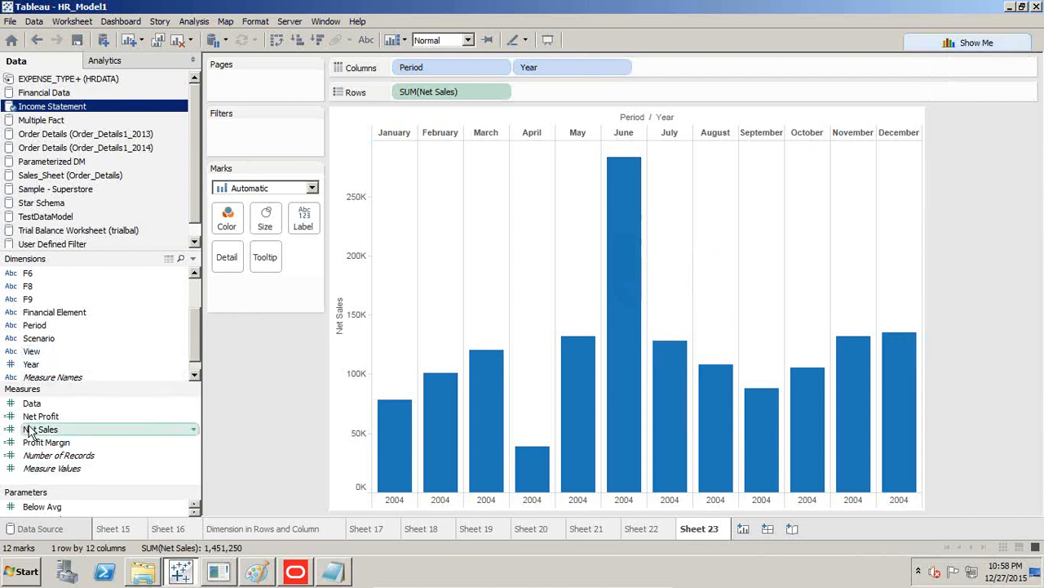
Add Net Profit to the Net Sales chart as a dual axis and set the Net Sales mark type to Bar
{"action": "left_click_drag", "start_coordinate": [28, 432], "coordinate": [920, 396]}
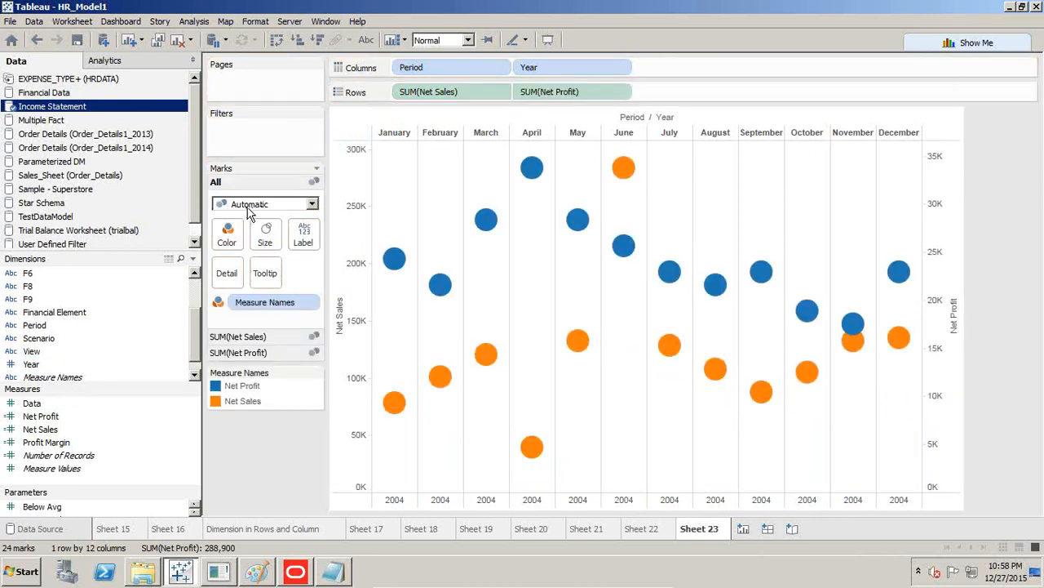
{"action": "left_click", "coordinate": [249, 206]}
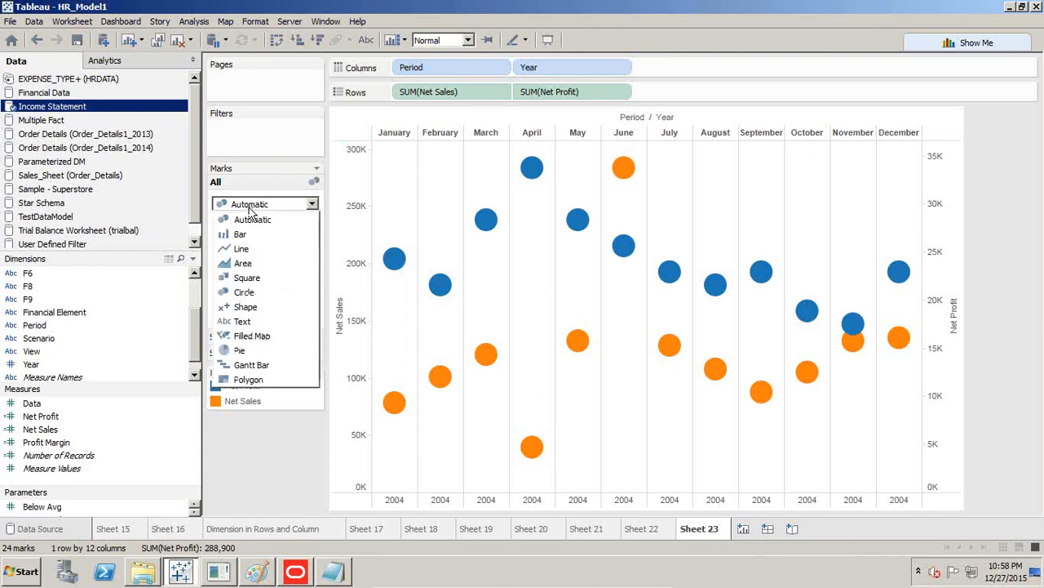
{"action": "left_click", "coordinate": [250, 209]}
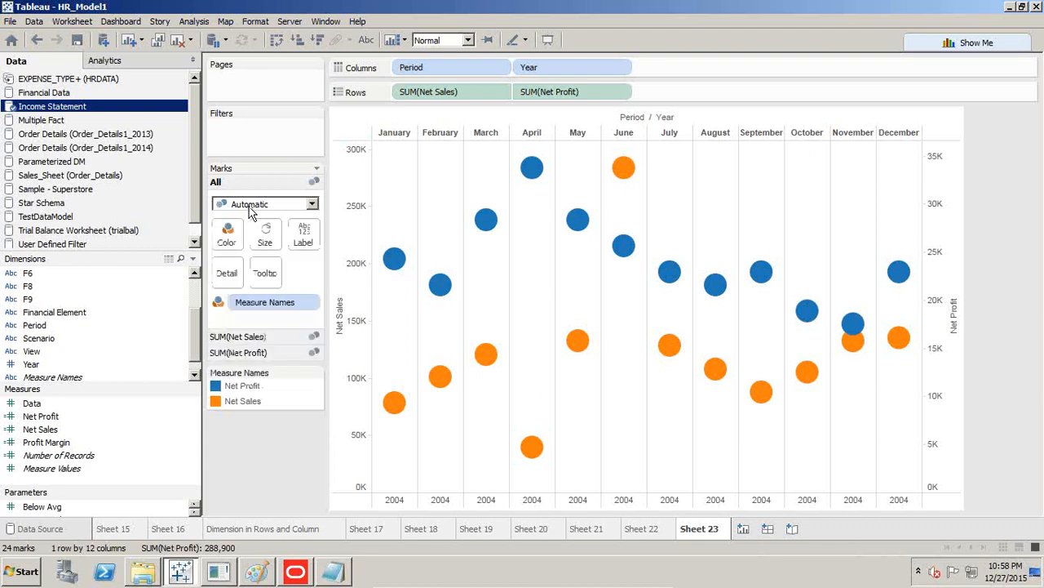
{"action": "left_click", "coordinate": [249, 338]}
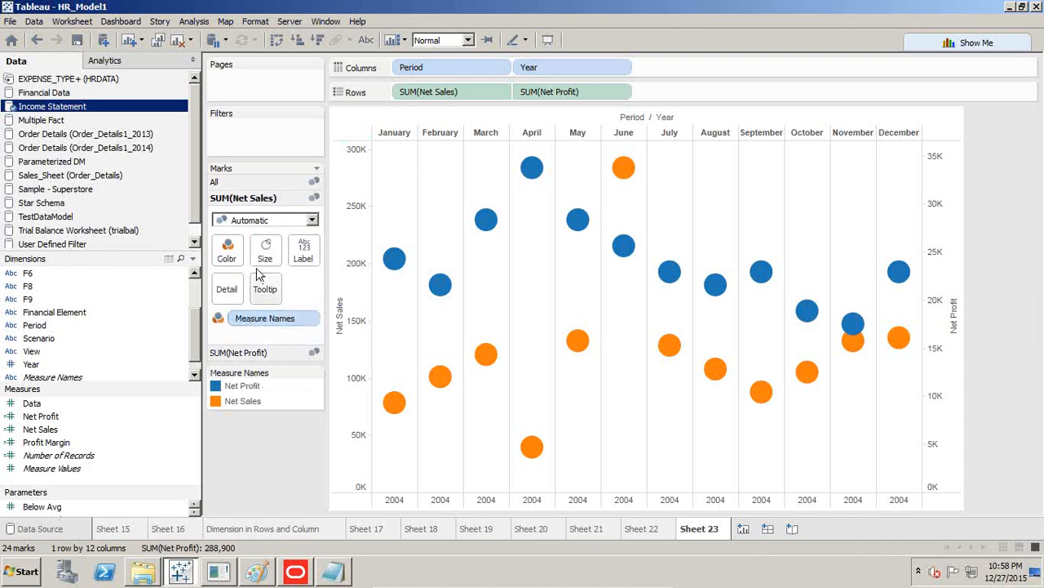
{"action": "left_click", "coordinate": [265, 220]}
{"action": "left_click", "coordinate": [260, 251]}
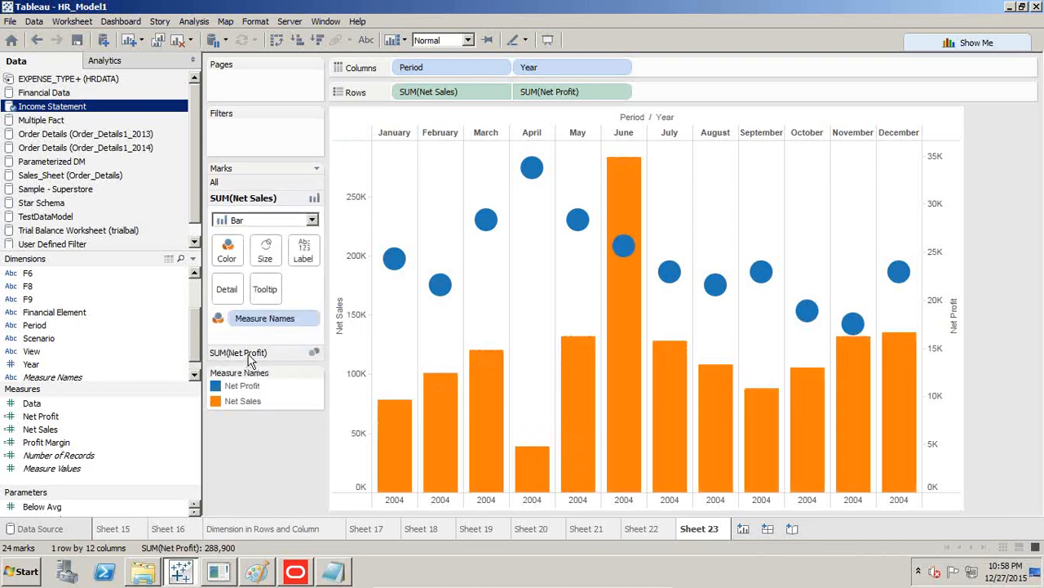
Set the Net Profit mark type to Line
{"action": "left_click", "coordinate": [249, 353]}
{"action": "left_click", "coordinate": [267, 238]}
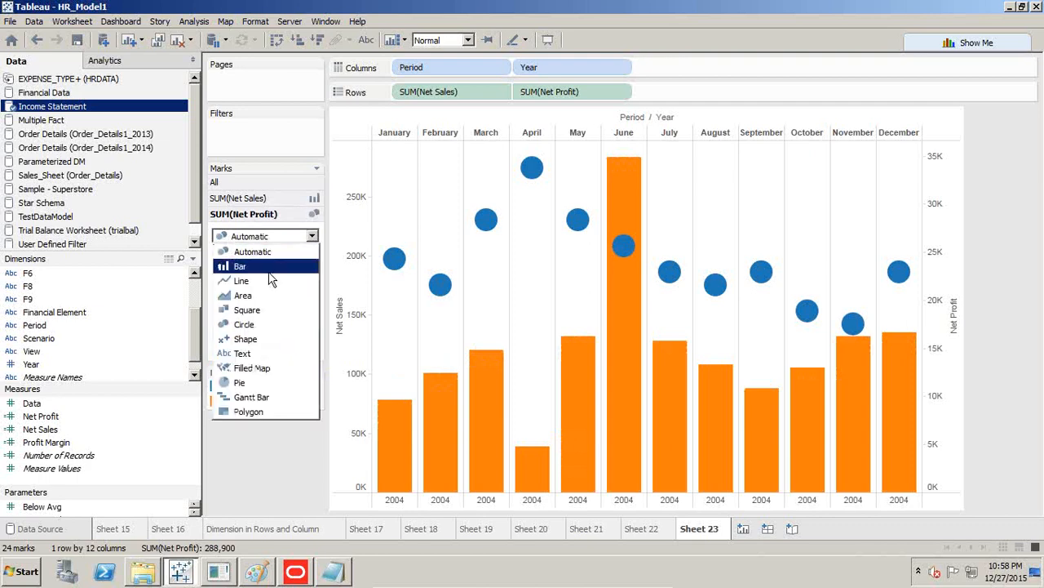
{"action": "left_click", "coordinate": [261, 265]}
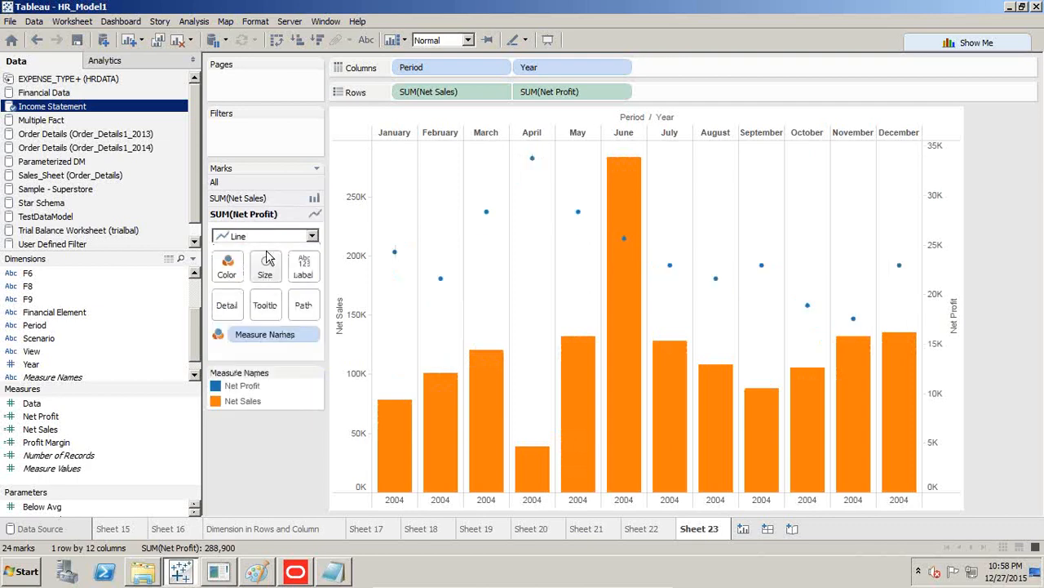
{"action": "left_click", "coordinate": [266, 236]}
{"action": "left_click", "coordinate": [260, 278]}
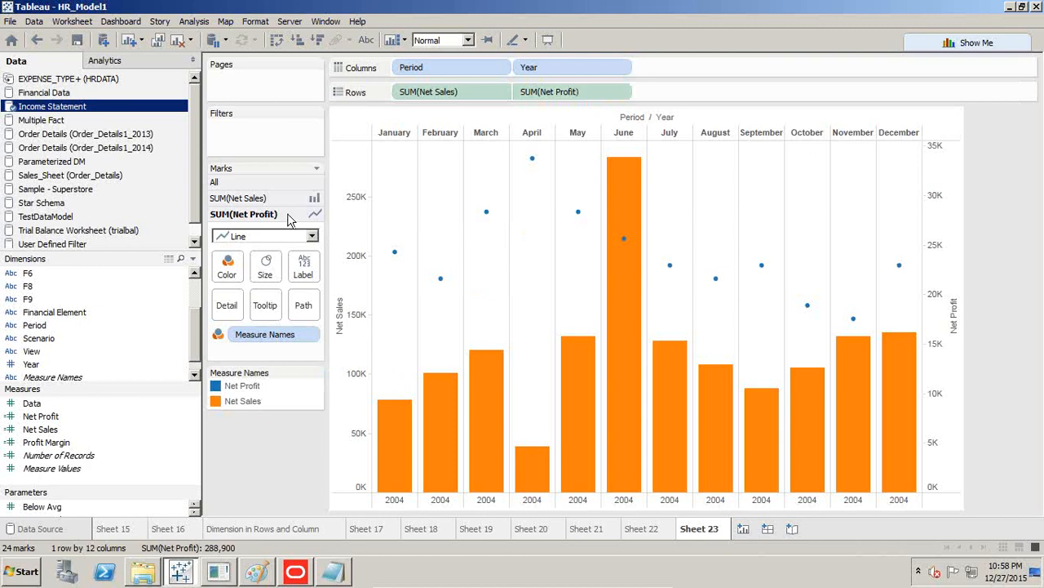
Try the Circle mark type for Net Profit and return it to Line
{"action": "left_click", "coordinate": [284, 238]}
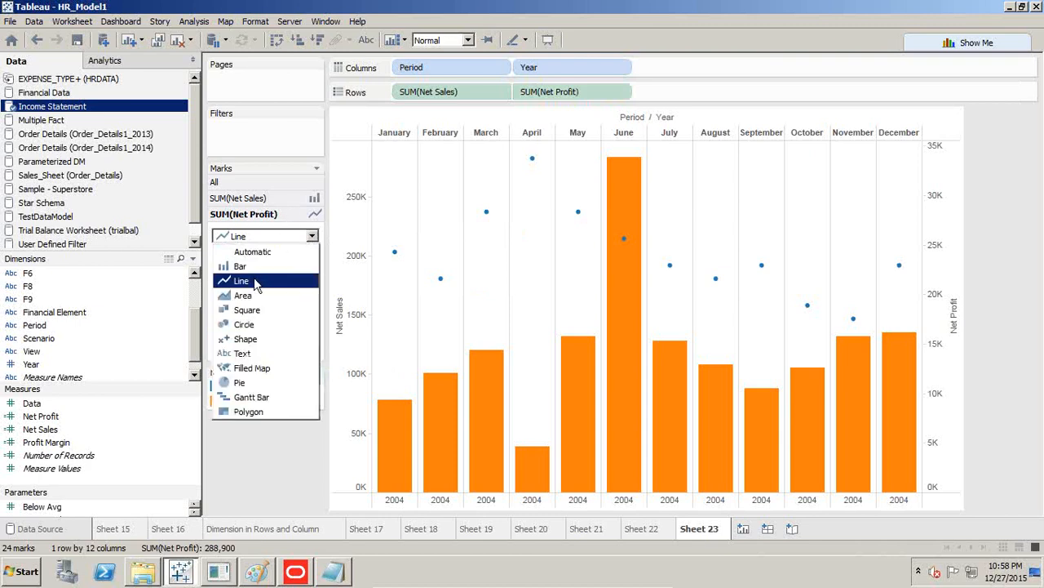
{"action": "left_click", "coordinate": [245, 325]}
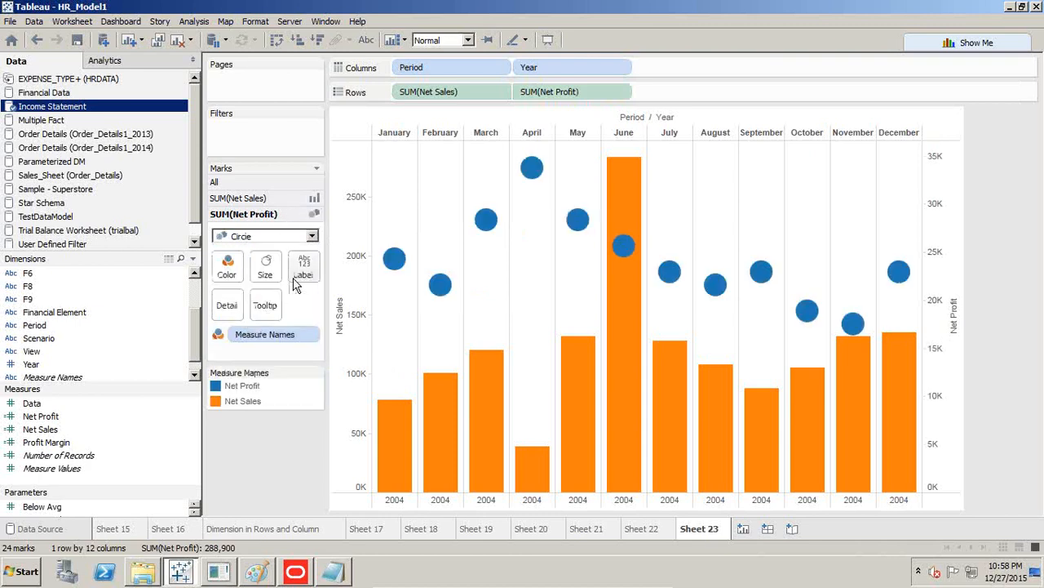
{"action": "left_click", "coordinate": [263, 237]}
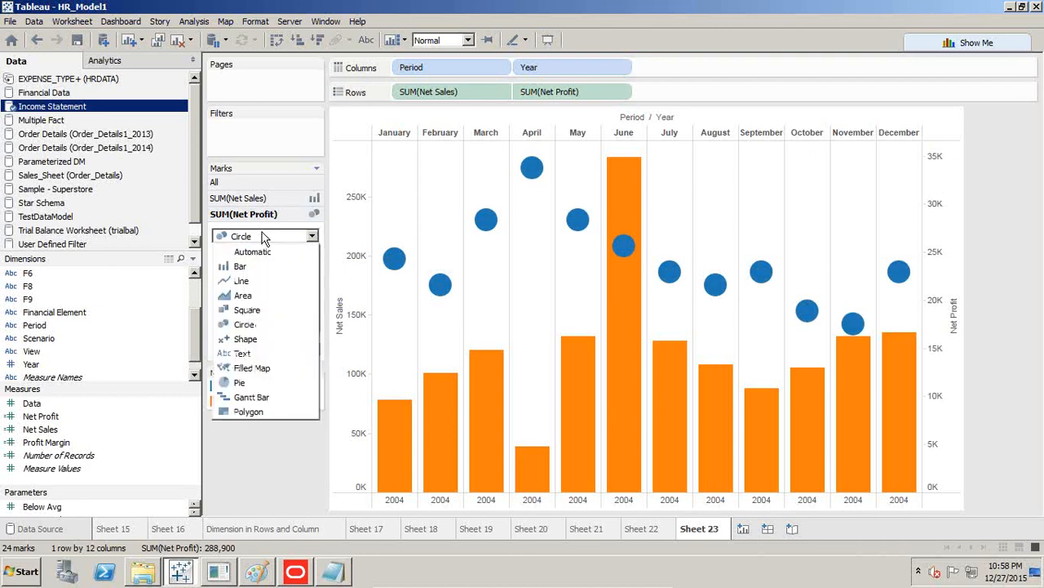
{"action": "left_click", "coordinate": [257, 282]}
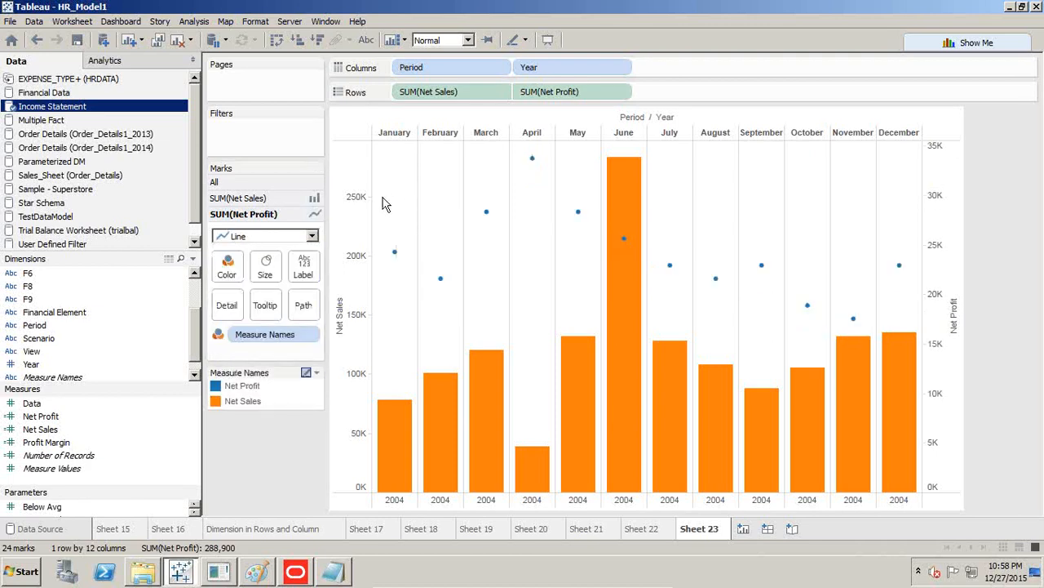
{"action": "left_click", "coordinate": [193, 433]}
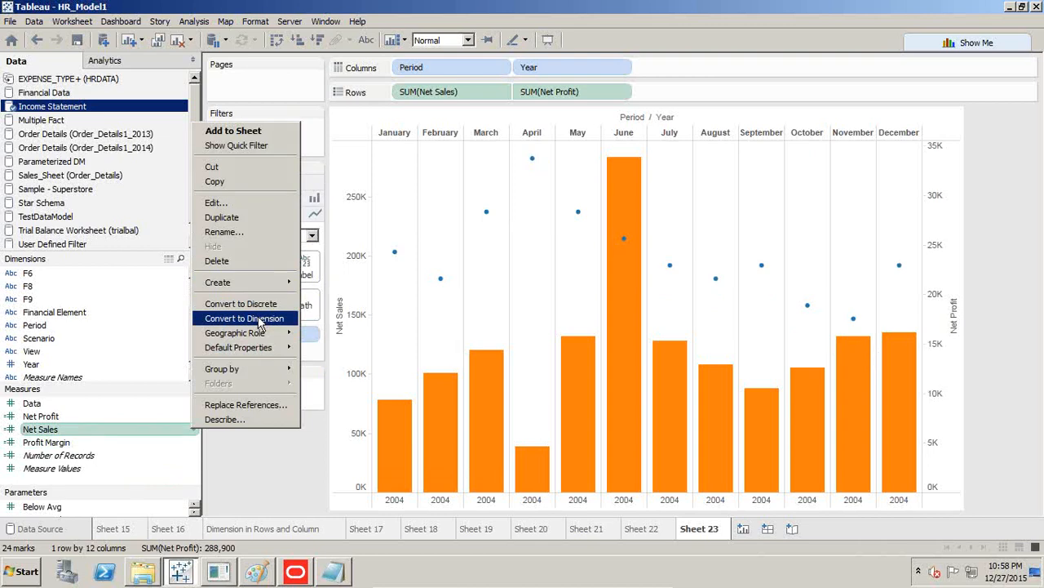
{"action": "left_click", "coordinate": [261, 310]}
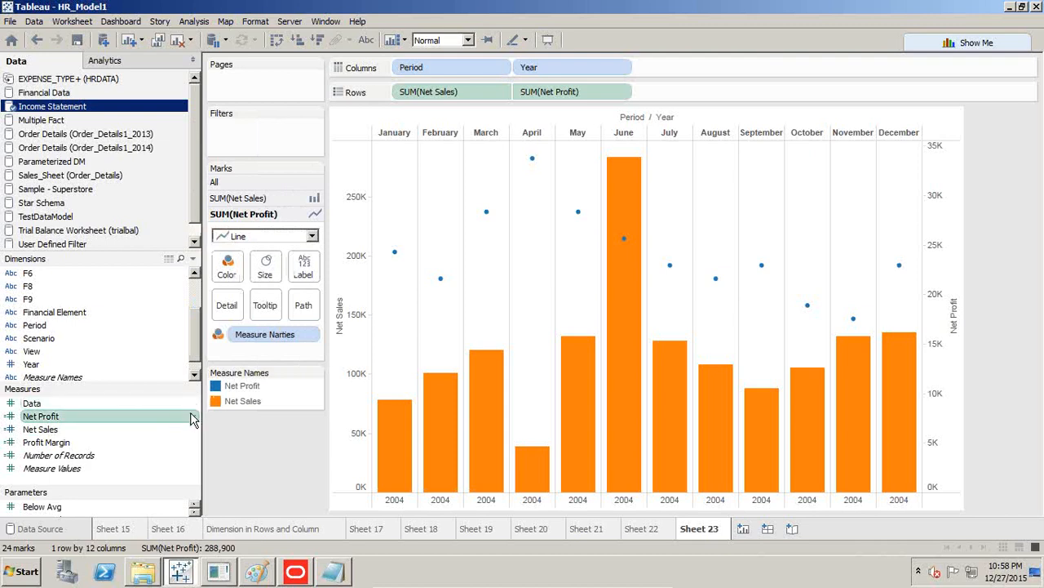
{"action": "left_click", "coordinate": [191, 418]}
{"action": "left_click", "coordinate": [247, 288]}
Try swapping the mark types, using Bar for Net Profit and Line for Net Sales
{"action": "left_click", "coordinate": [269, 236]}
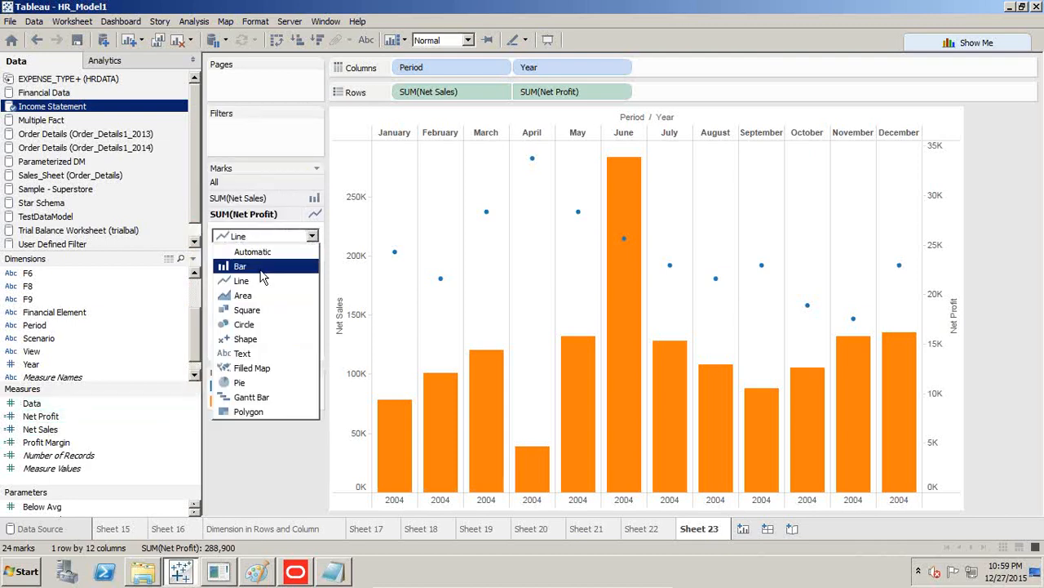
{"action": "left_click", "coordinate": [259, 282]}
{"action": "left_click", "coordinate": [274, 237]}
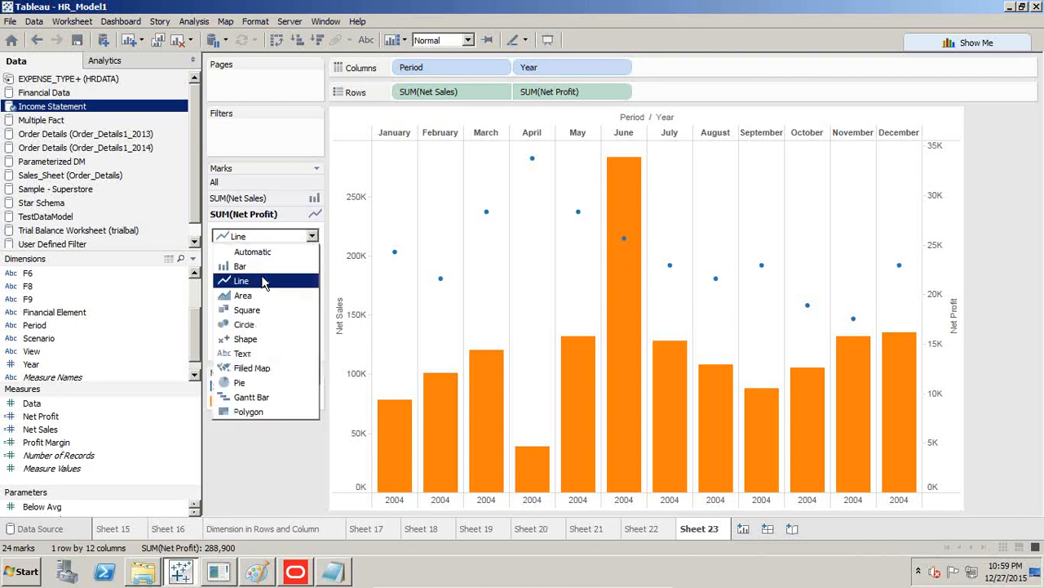
{"action": "left_click", "coordinate": [263, 269]}
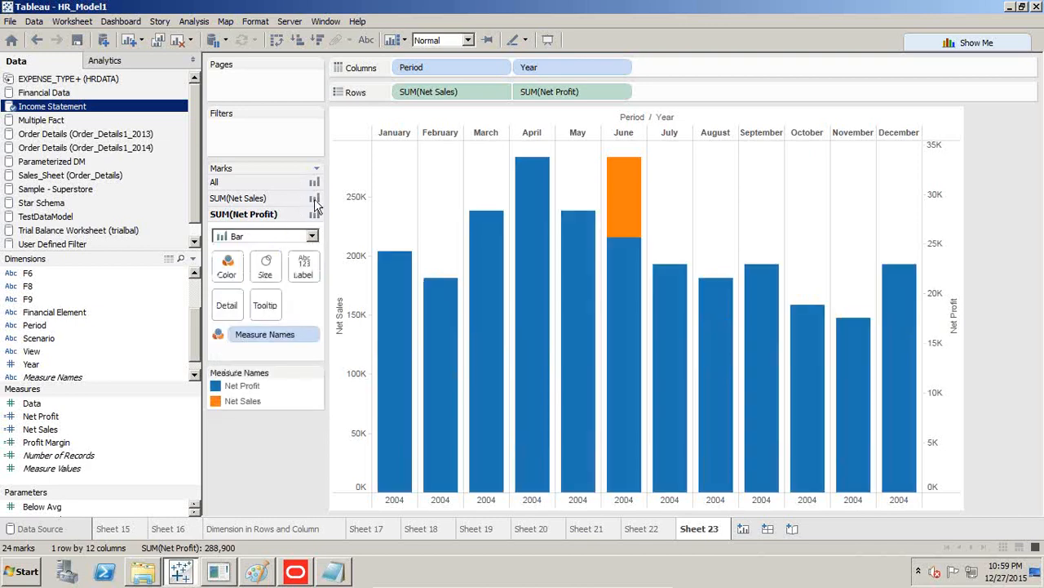
{"action": "left_click", "coordinate": [286, 198]}
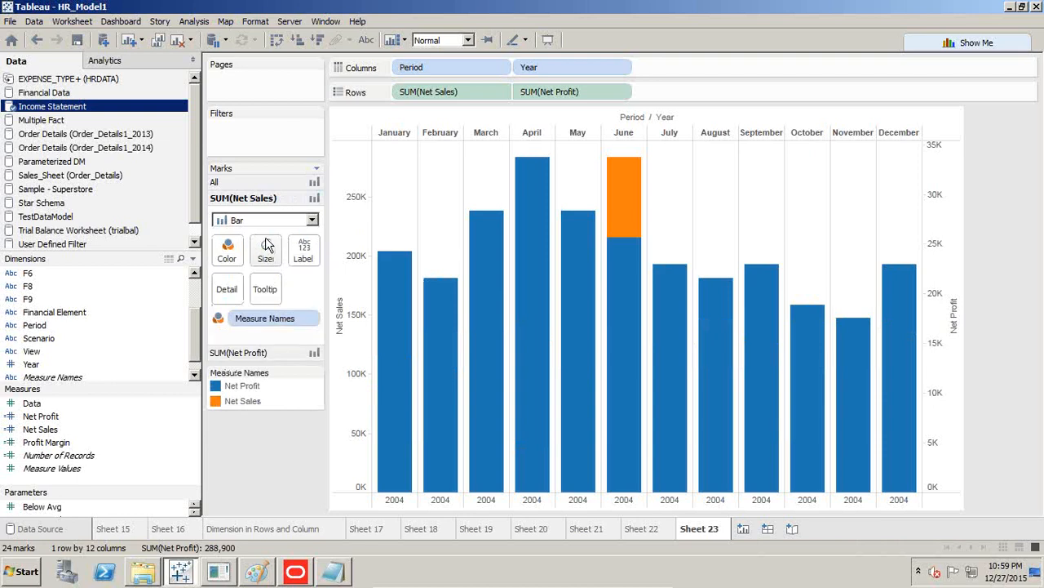
{"action": "left_click", "coordinate": [266, 220]}
{"action": "left_click", "coordinate": [265, 265]}
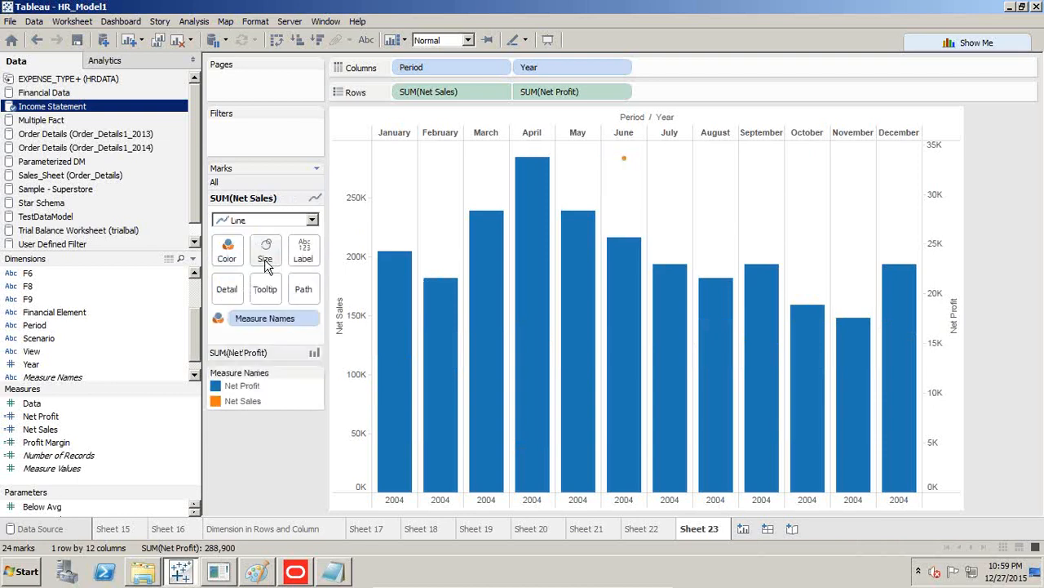
{"action": "left_click", "coordinate": [283, 220]}
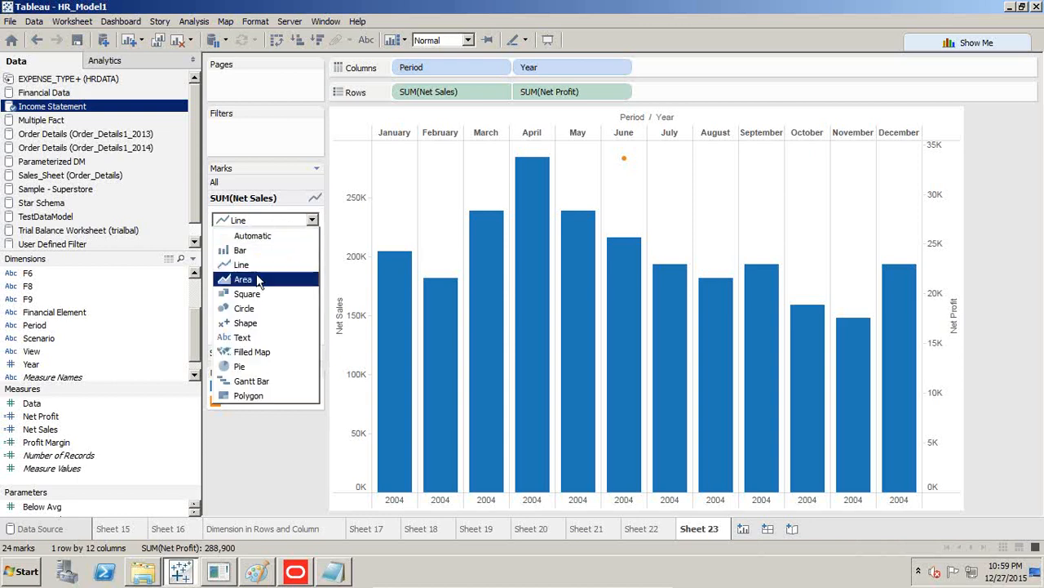
Remove Year from the columns and set the mark types to Bar for Net Sales and Line for Net Profit
{"action": "left_click", "coordinate": [547, 71]}
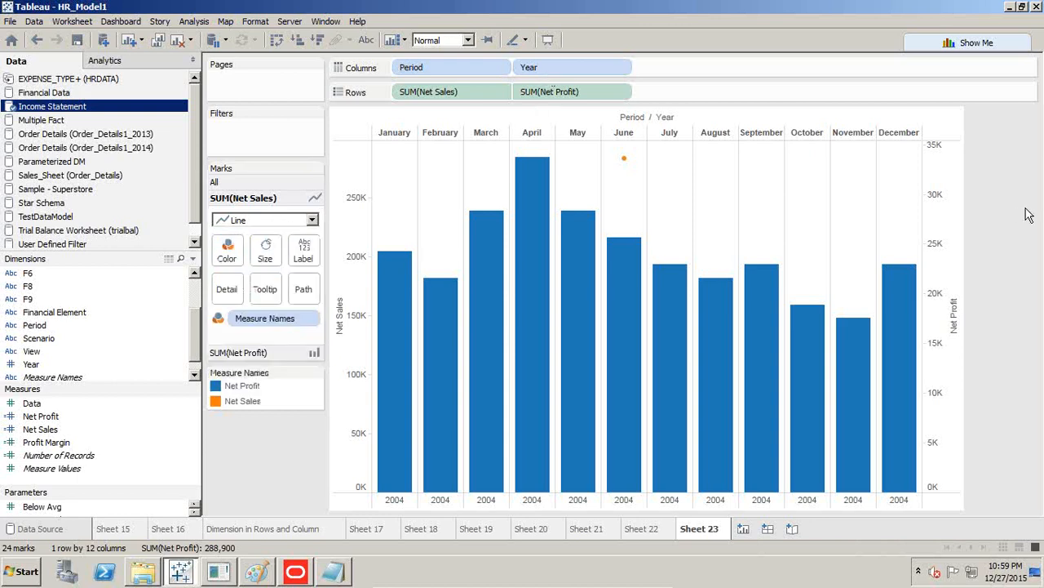
{"action": "left_click_drag", "start_coordinate": [546, 71], "coordinate": [1035, 218]}
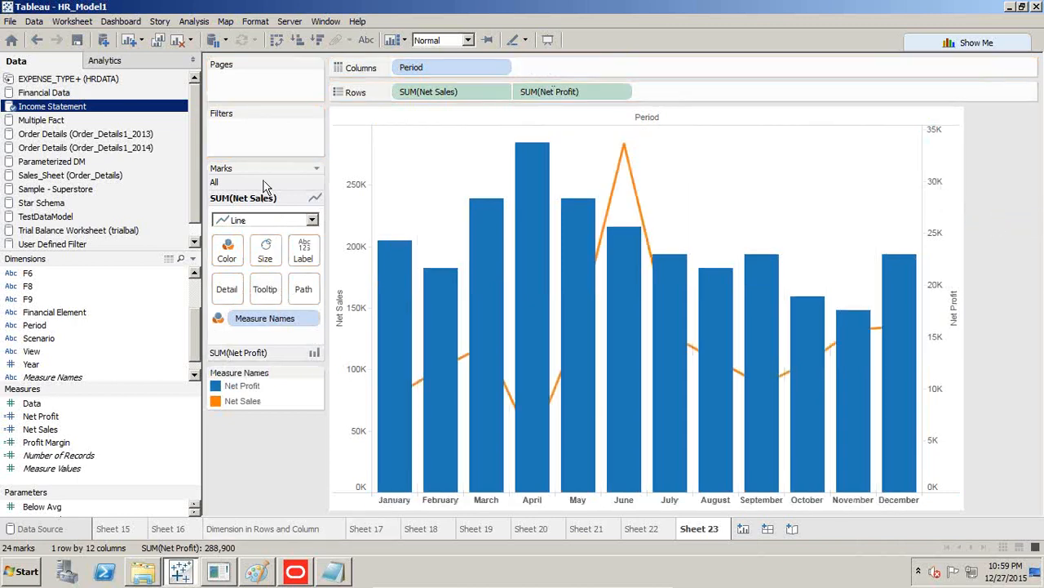
{"action": "left_click", "coordinate": [243, 220]}
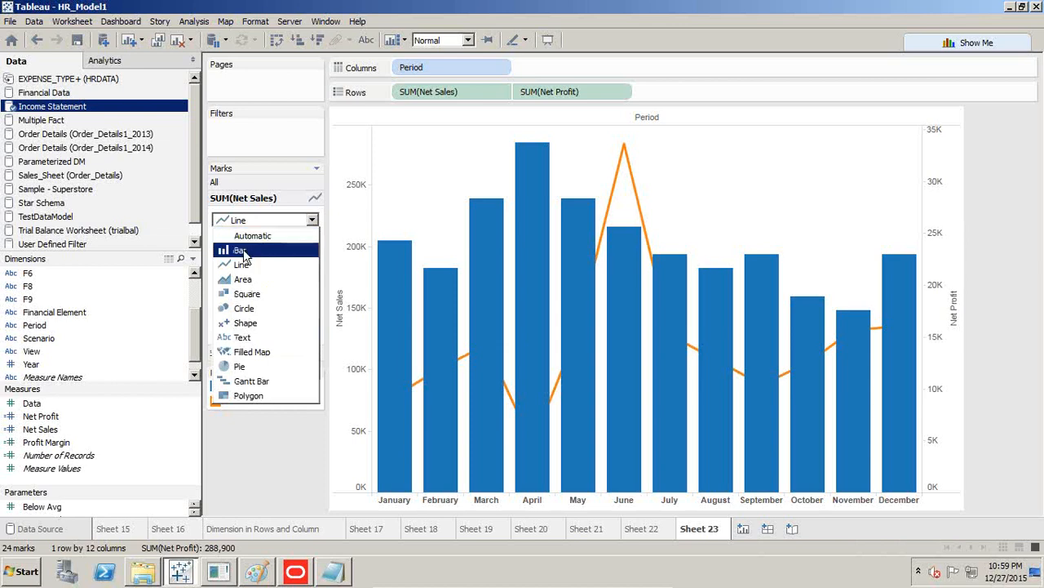
{"action": "left_click", "coordinate": [247, 255]}
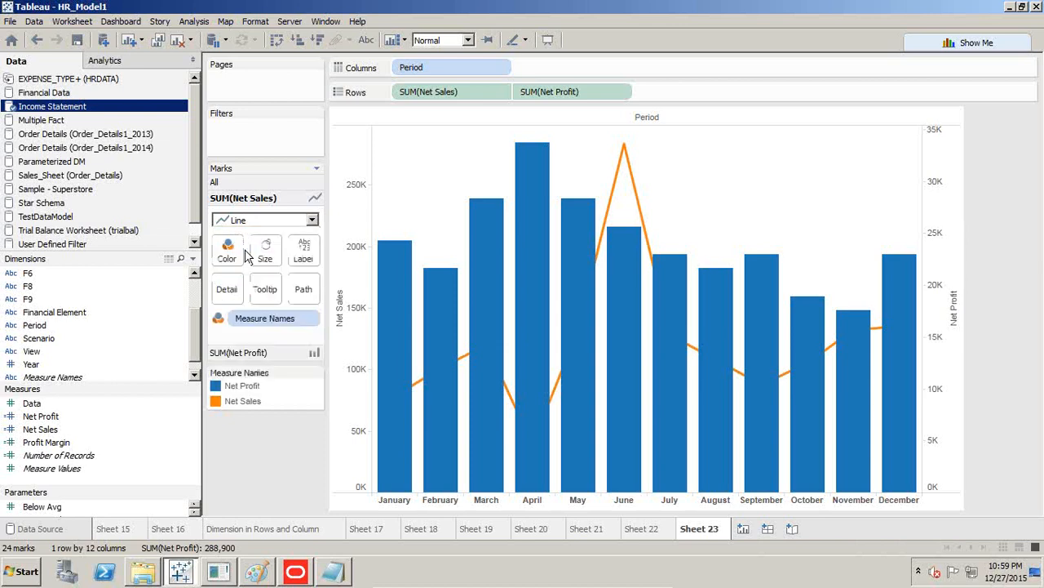
{"action": "left_click", "coordinate": [243, 352]}
{"action": "left_click", "coordinate": [264, 235]}
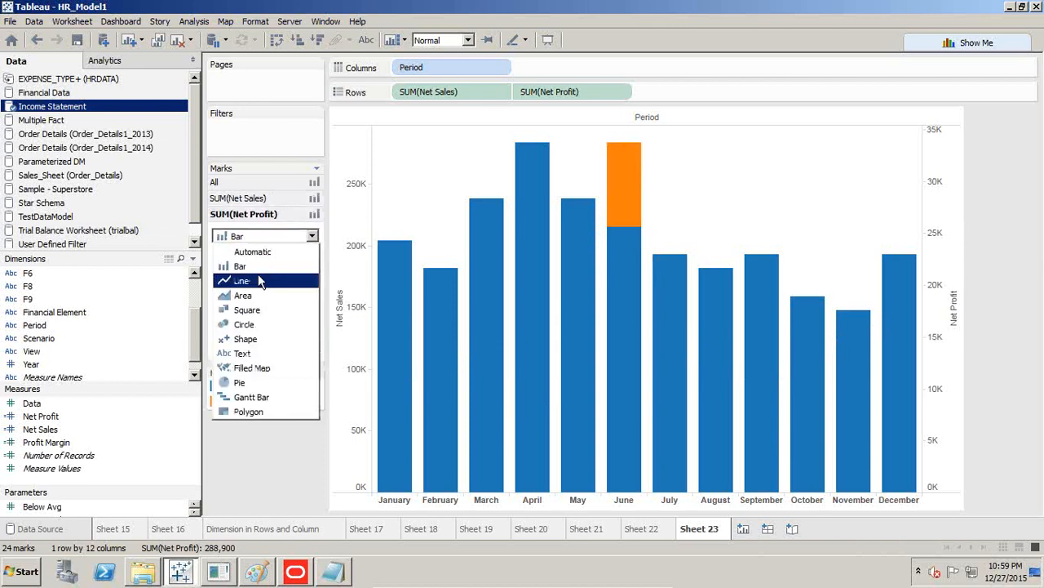
{"action": "left_click", "coordinate": [260, 279]}
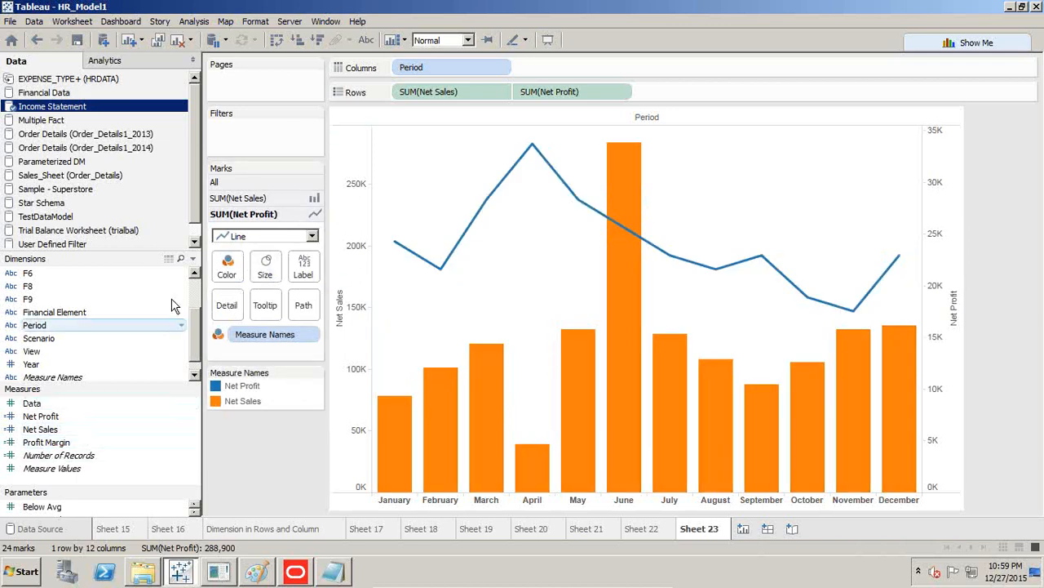
Add Net Sales and Net Profit as labels on the Net Profit line marks
{"action": "left_click_drag", "start_coordinate": [59, 432], "coordinate": [303, 269]}
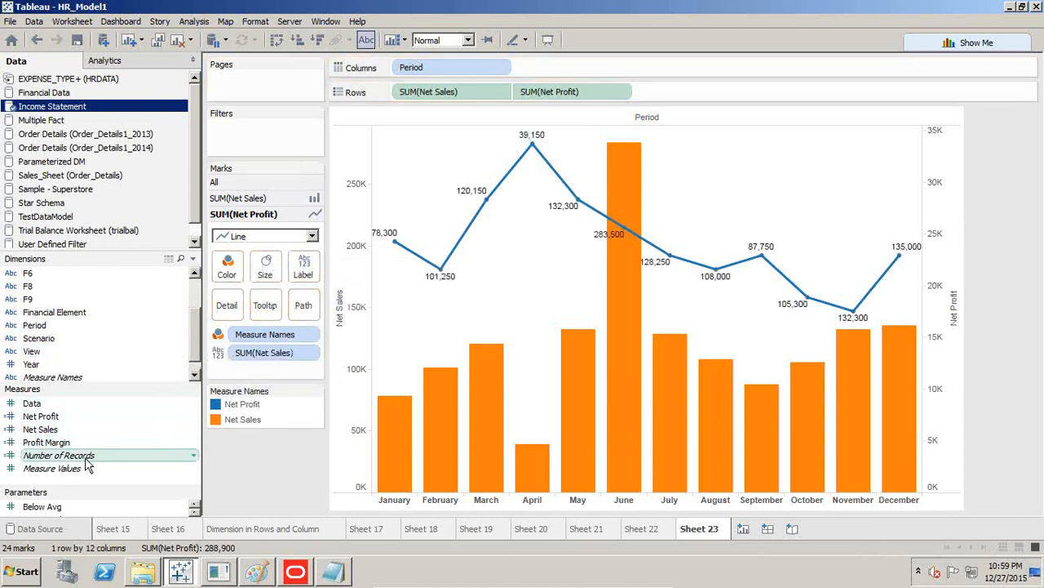
{"action": "left_click", "coordinate": [47, 417]}
{"action": "left_click_drag", "start_coordinate": [47, 417], "coordinate": [304, 274]}
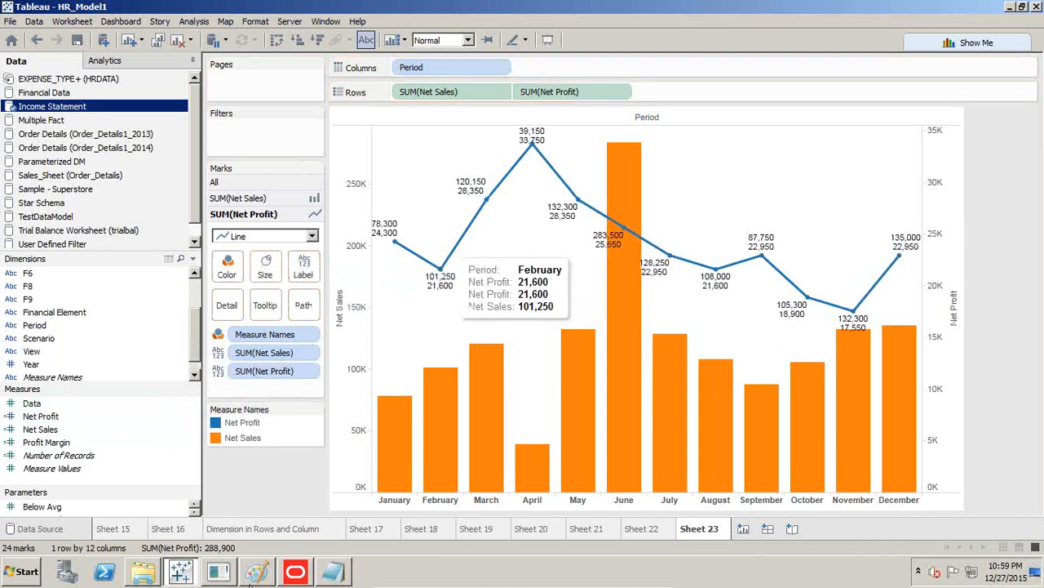
Label the Net Sales bars with Net Sales and remove the Net Sales label from the Net Profit line
{"action": "left_click", "coordinate": [275, 200]}
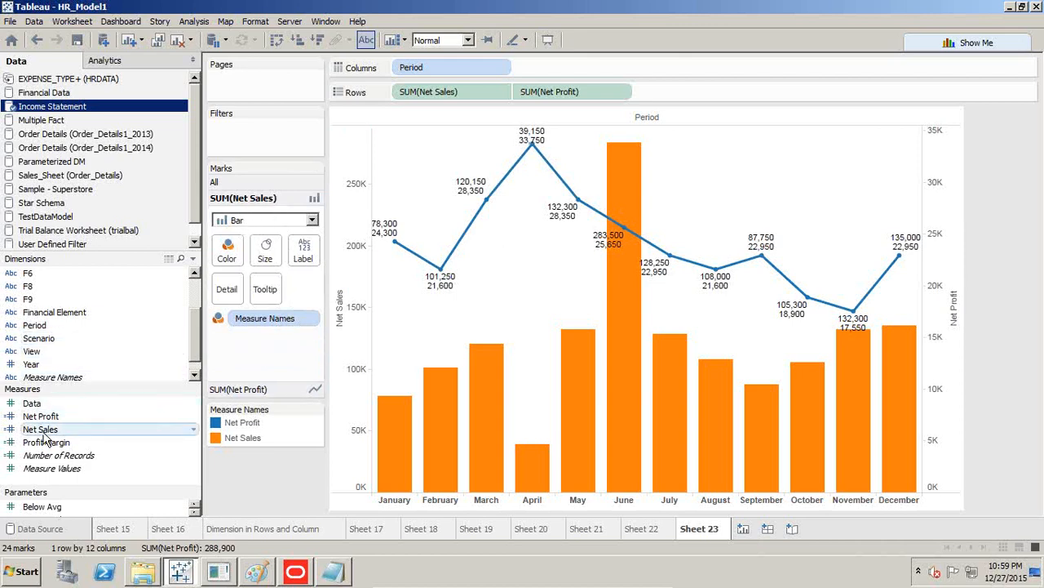
{"action": "left_click_drag", "start_coordinate": [40, 429], "coordinate": [302, 254]}
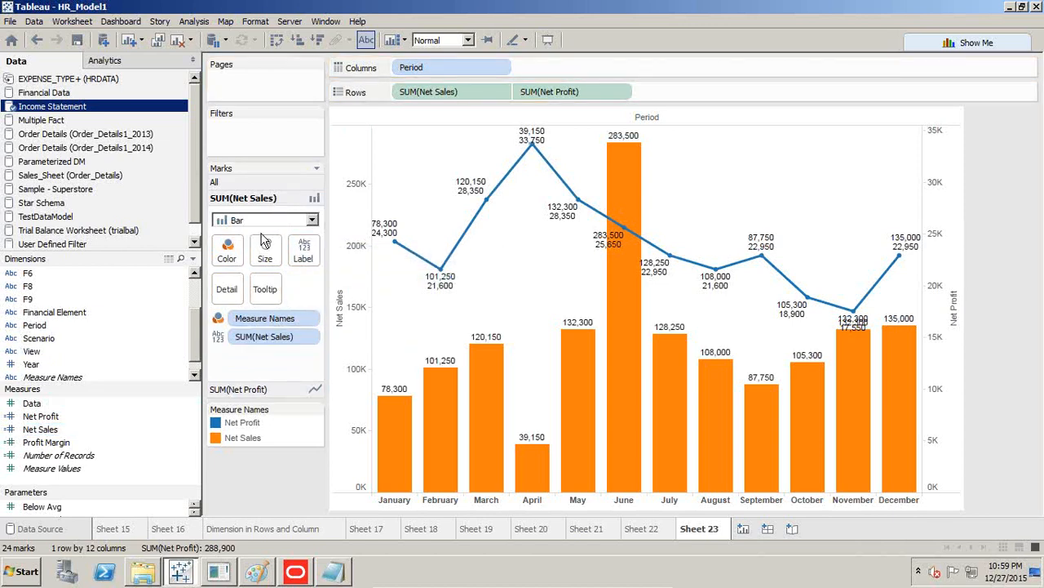
{"action": "left_click", "coordinate": [237, 389]}
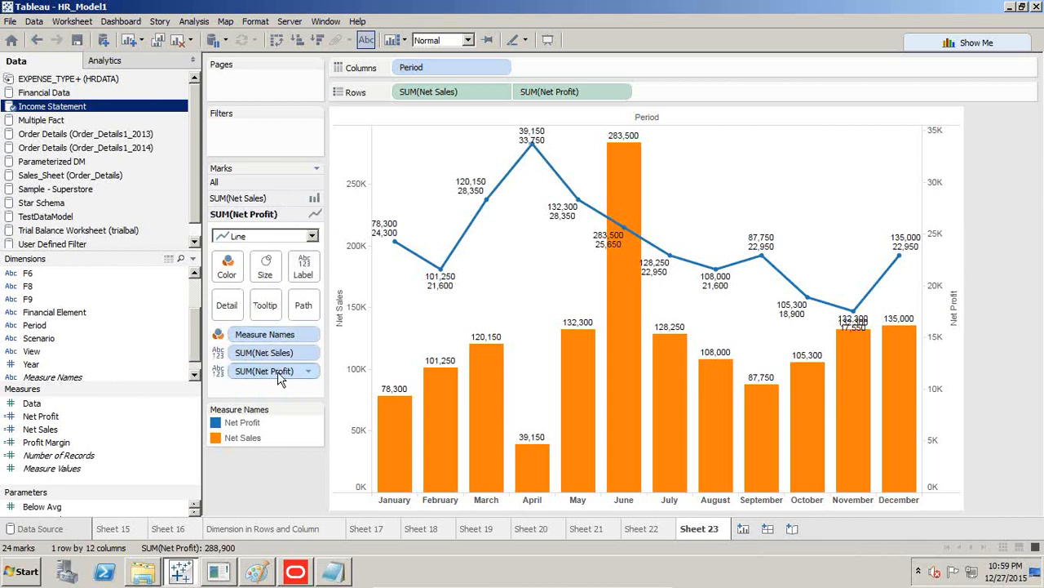
{"action": "left_click_drag", "start_coordinate": [276, 351], "coordinate": [276, 487]}
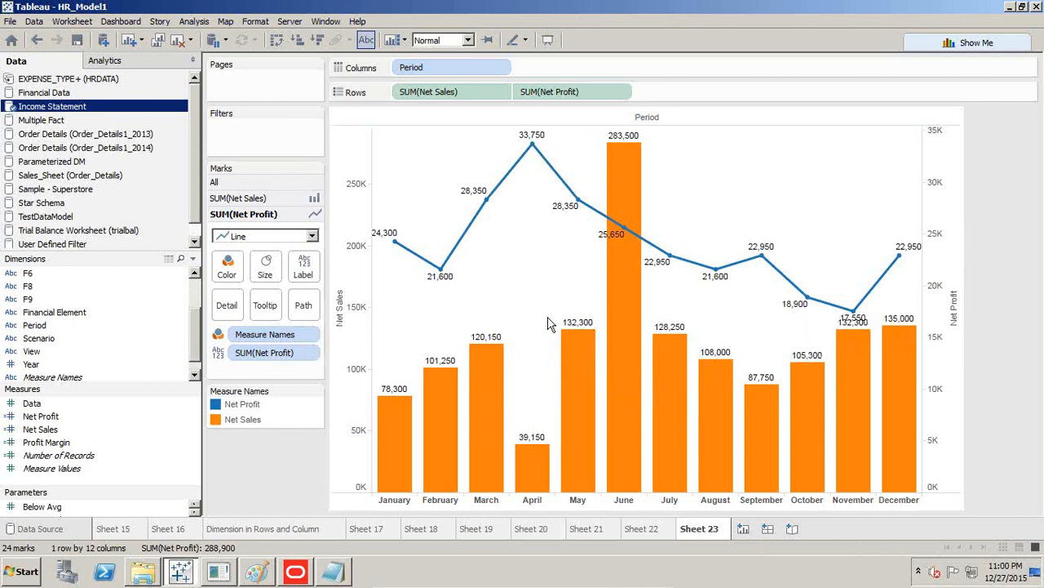
{"action": "mouse_move", "coordinate": [631, 581]}
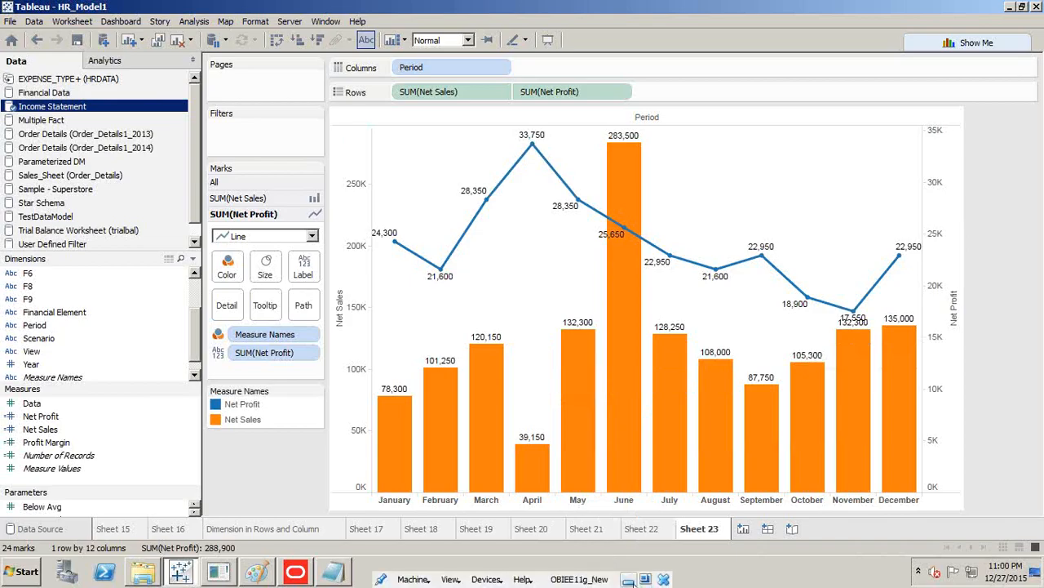